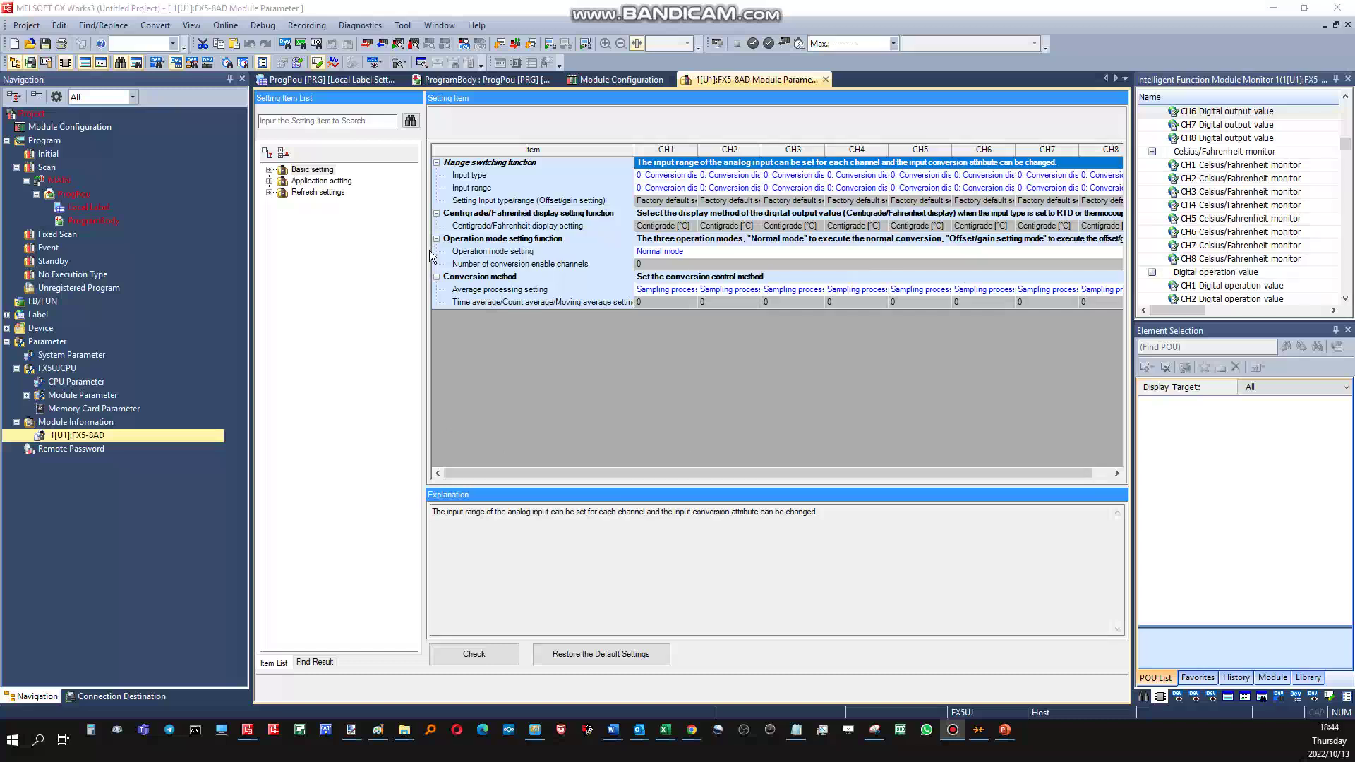
- Expand the Basic setting, Application setting and Refresh settings groups and widen the setting item list
{"action": "left_click_drag", "start_coordinate": [425, 253], "coordinate": [374, 254]}
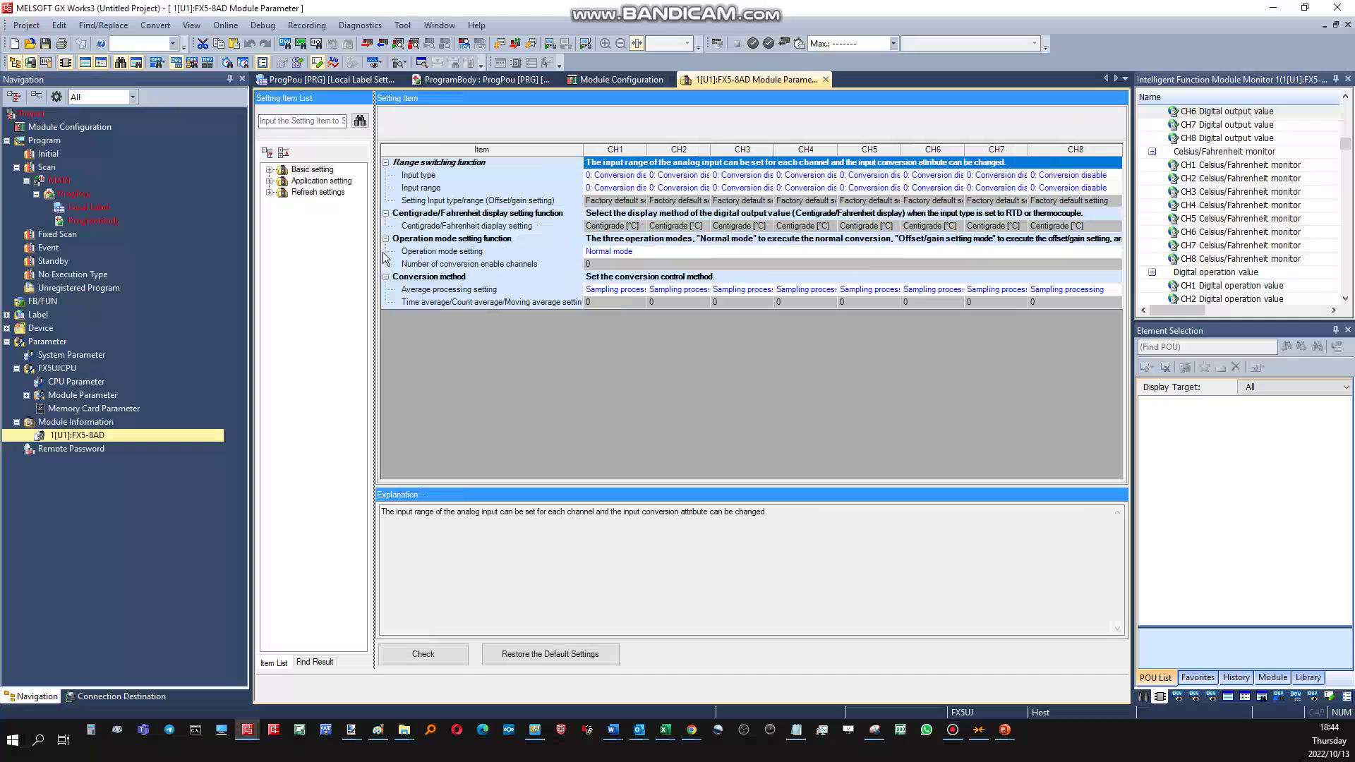
{"action": "left_click", "coordinate": [270, 170]}
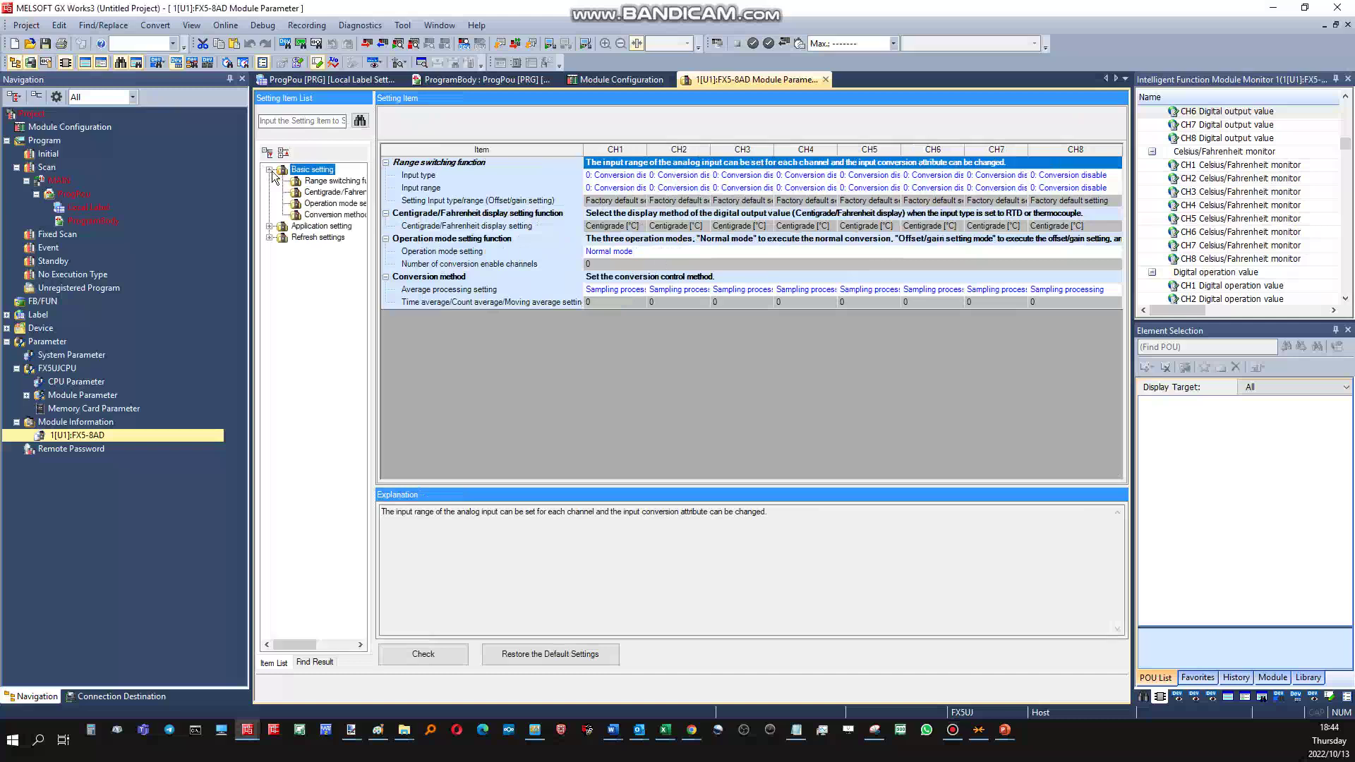
{"action": "left_click", "coordinate": [269, 226]}
{"action": "left_click", "coordinate": [269, 340]}
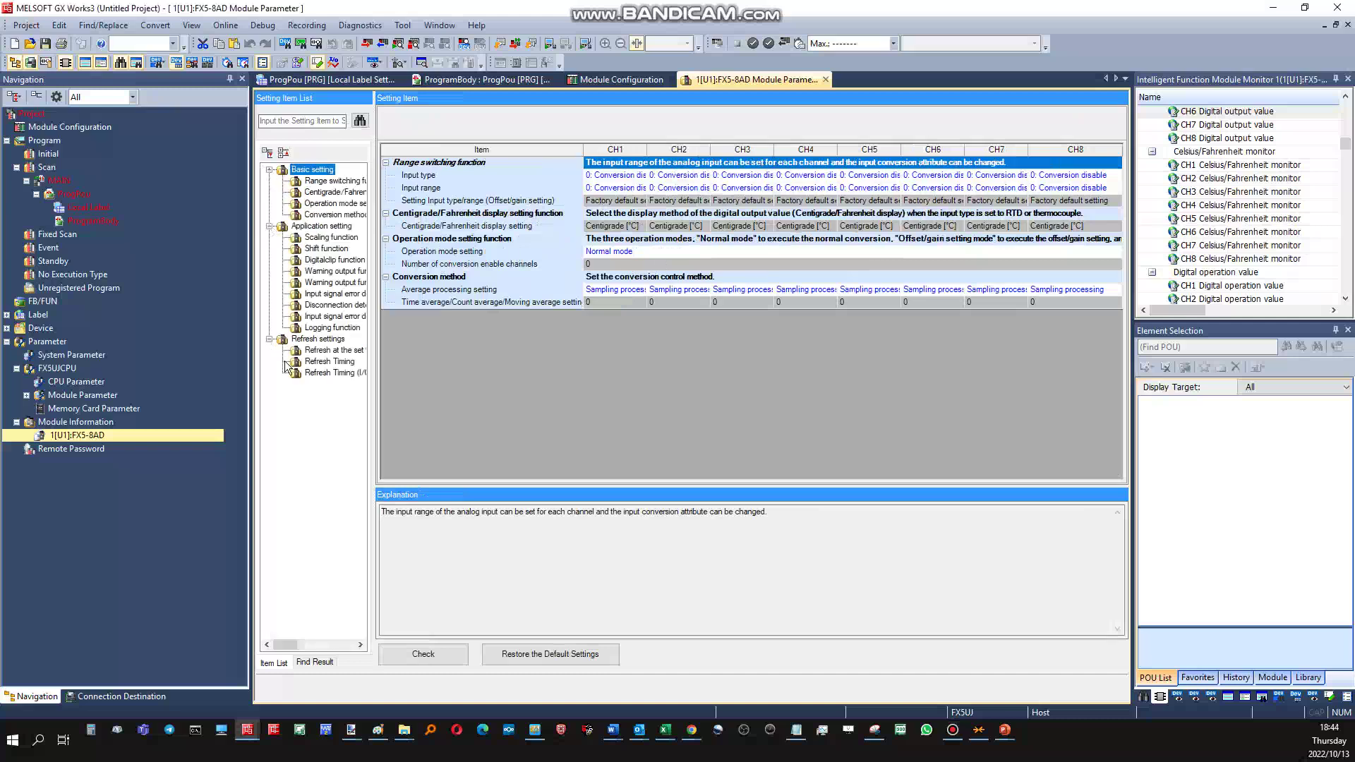
{"action": "left_click_drag", "start_coordinate": [372, 422], "coordinate": [426, 422]}
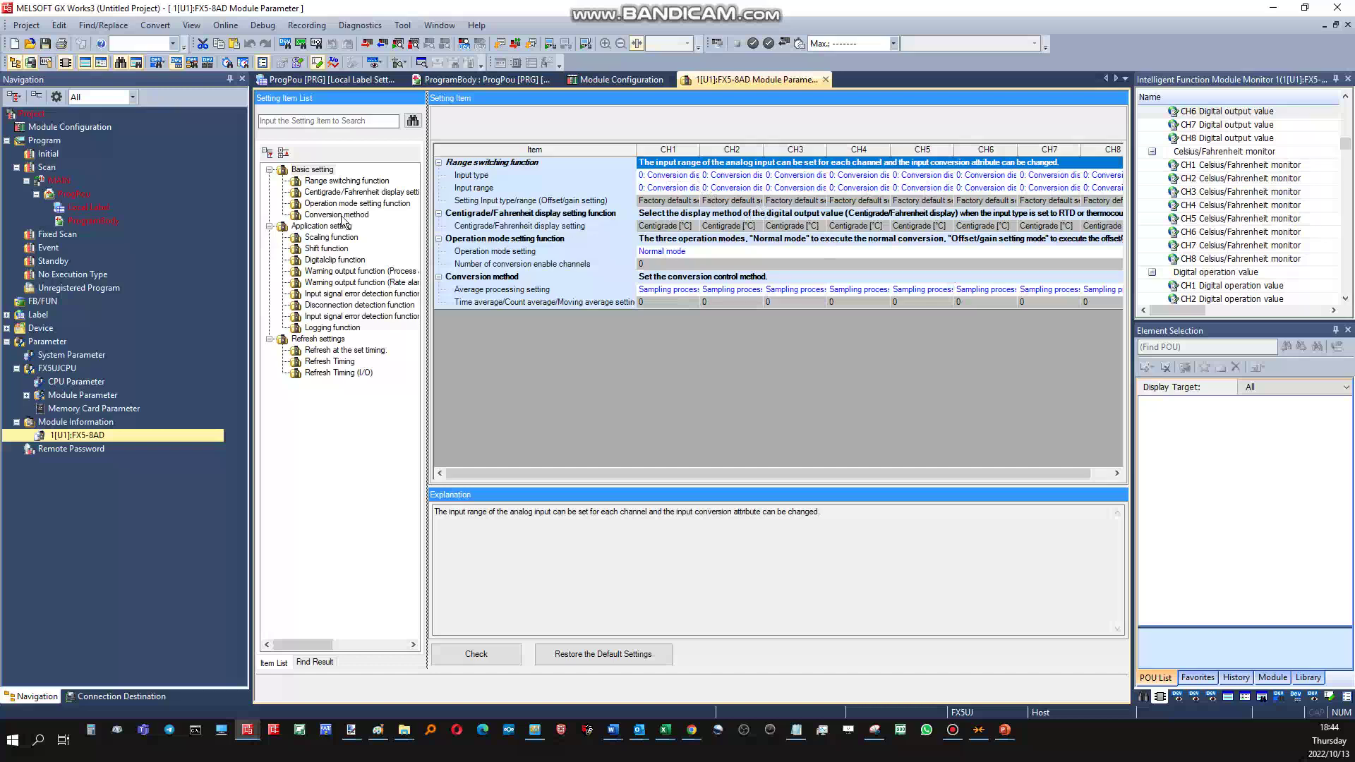
- Widen the CH1 column and set the input type of CH1, CH2 and CH3 to Current
{"action": "double_click", "coordinate": [700, 149]}
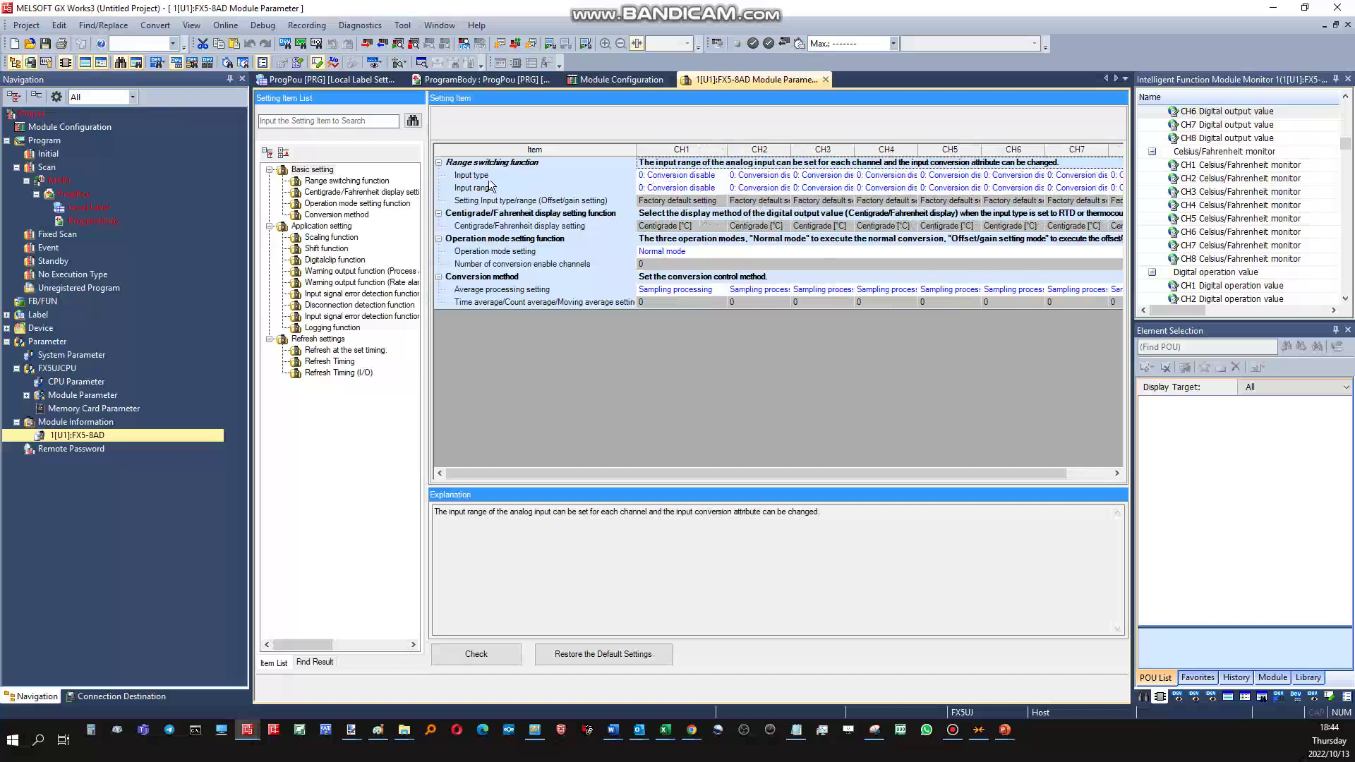
{"action": "left_click", "coordinate": [664, 179]}
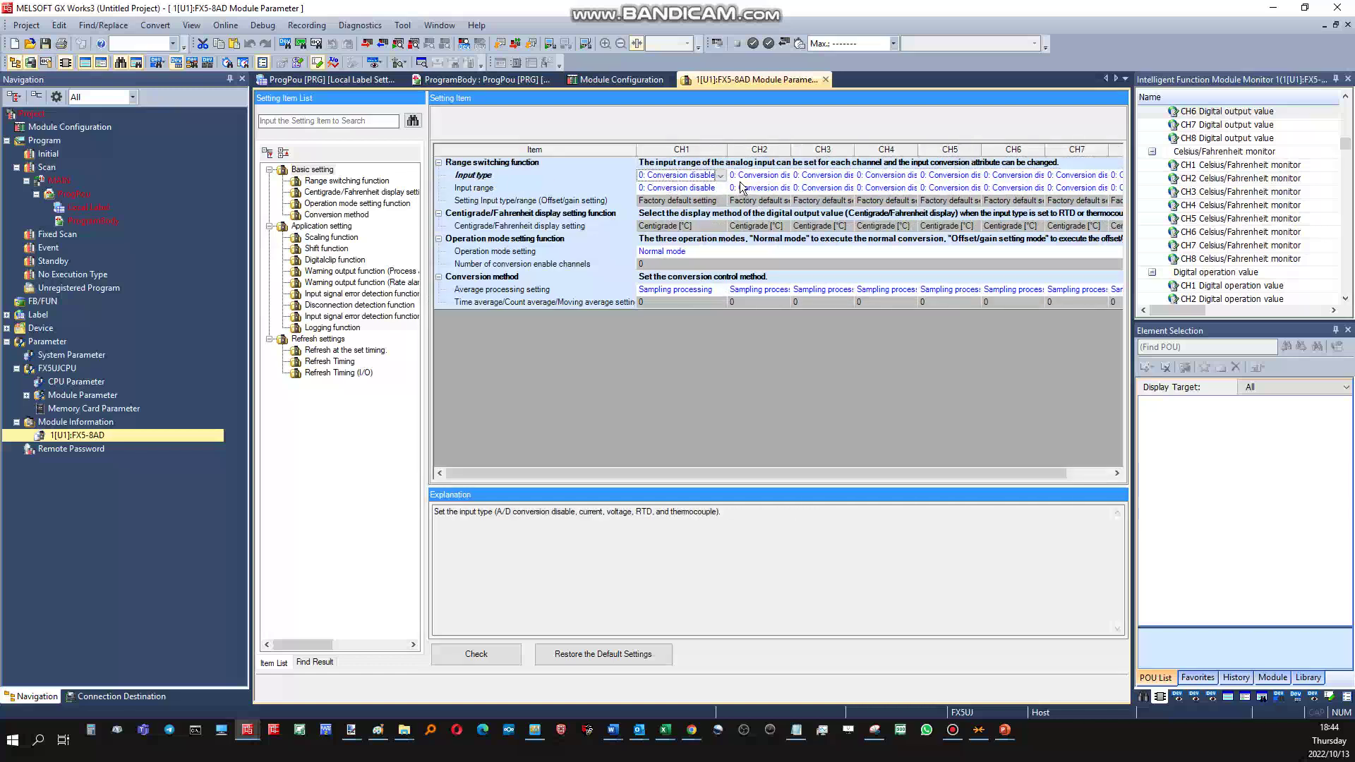
{"action": "left_click", "coordinate": [719, 176]}
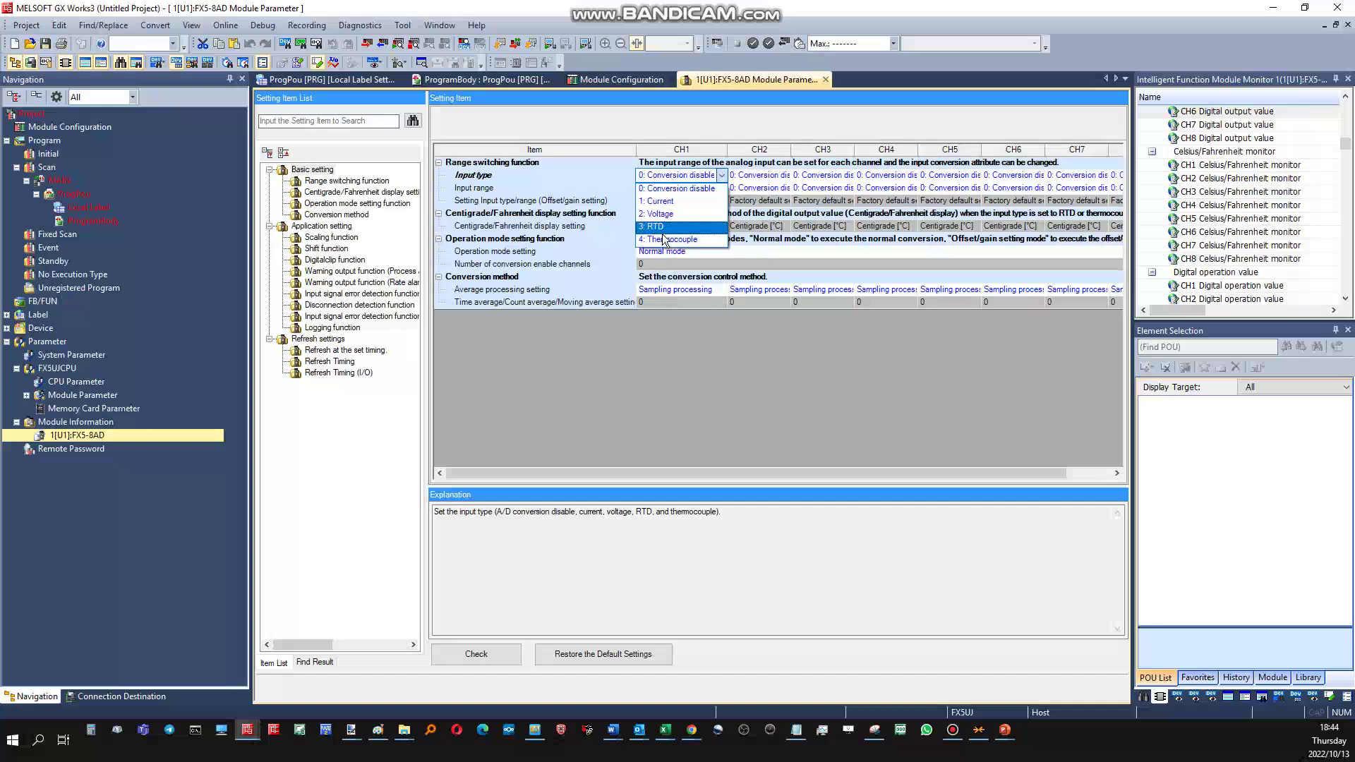
{"action": "left_click", "coordinate": [677, 202]}
{"action": "left_click", "coordinate": [756, 176]}
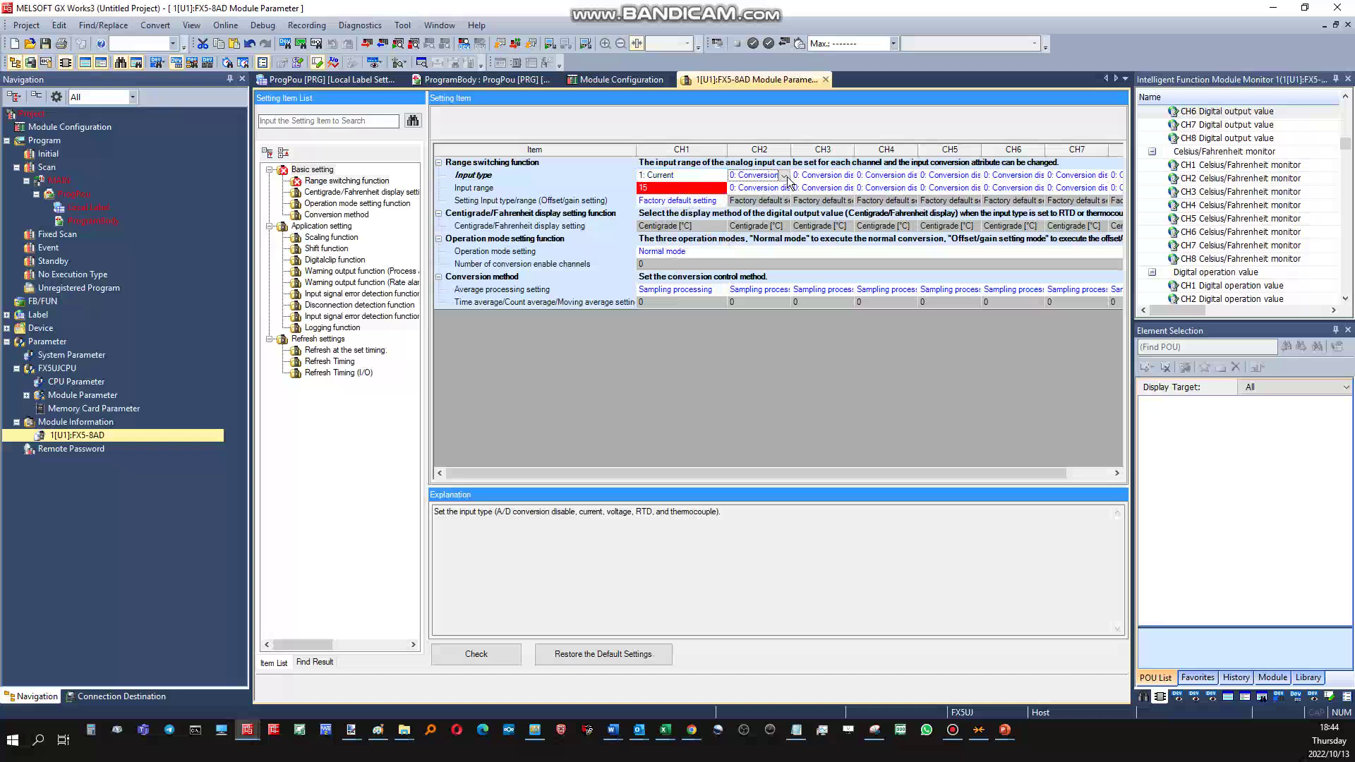
{"action": "left_click", "coordinate": [784, 175]}
{"action": "left_click", "coordinate": [756, 201]}
{"action": "left_click", "coordinate": [821, 176]}
{"action": "left_click", "coordinate": [849, 175]}
{"action": "left_click", "coordinate": [815, 201]}
- Set the input type of CH4, CH5 and CH6 to Current
{"action": "left_click", "coordinate": [882, 175]}
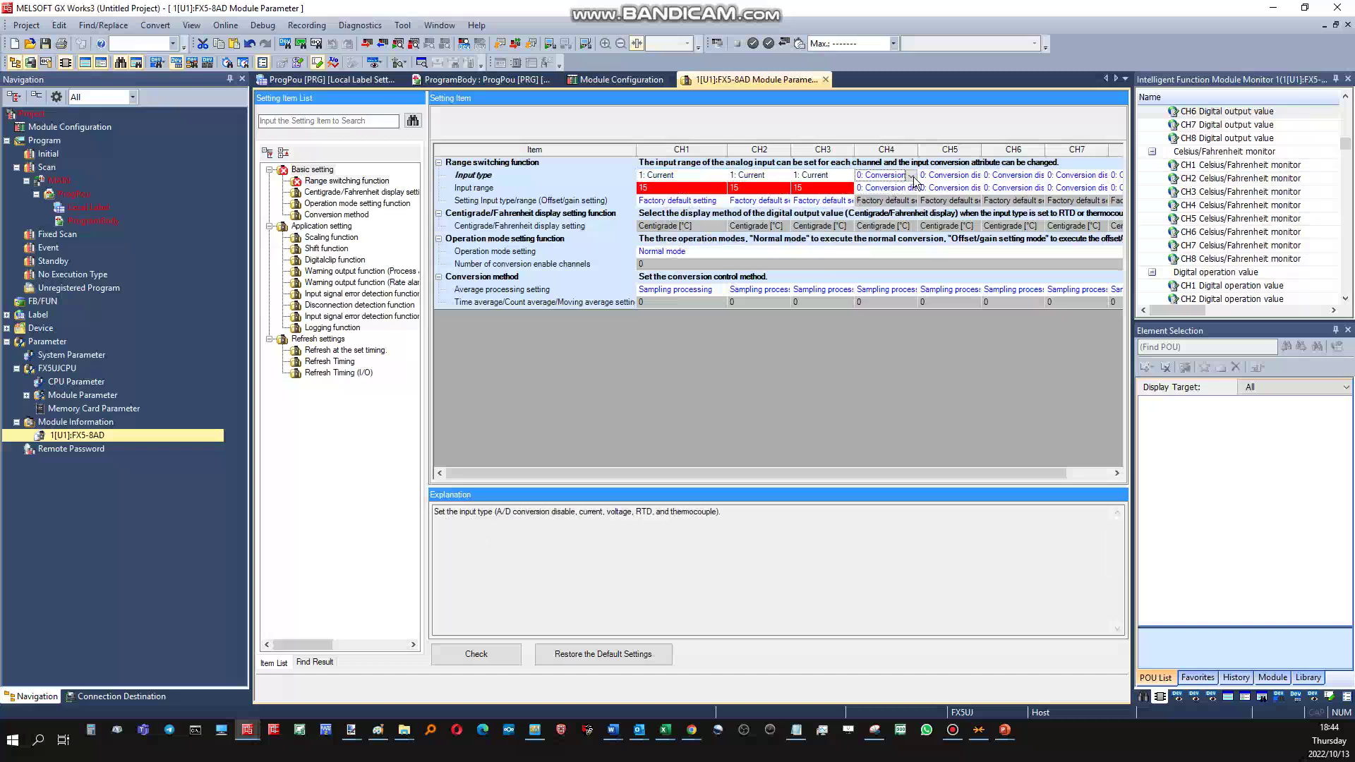
{"action": "left_click", "coordinate": [911, 175]}
{"action": "left_click", "coordinate": [887, 201]}
{"action": "left_click", "coordinate": [949, 174]}
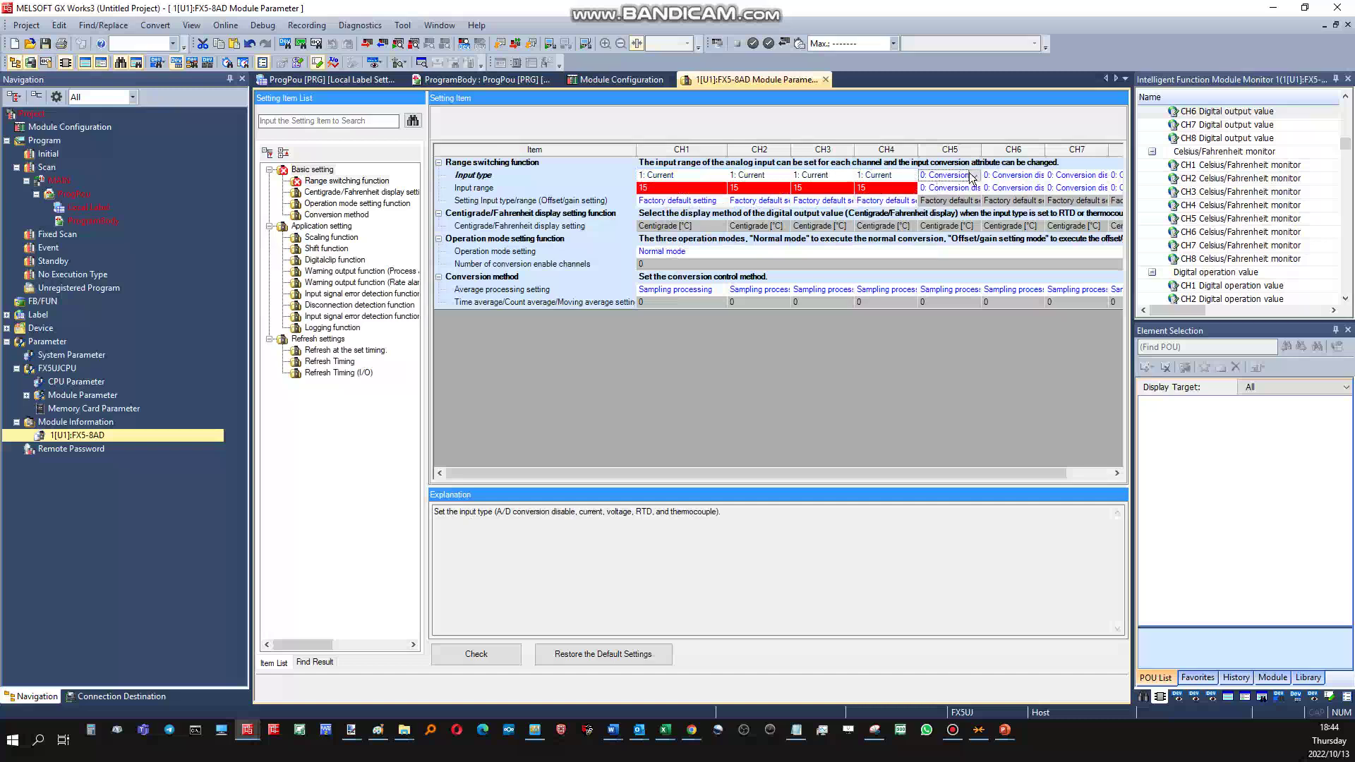
{"action": "left_click", "coordinate": [975, 175]}
{"action": "left_click", "coordinate": [949, 201]}
{"action": "left_click", "coordinate": [1013, 175]}
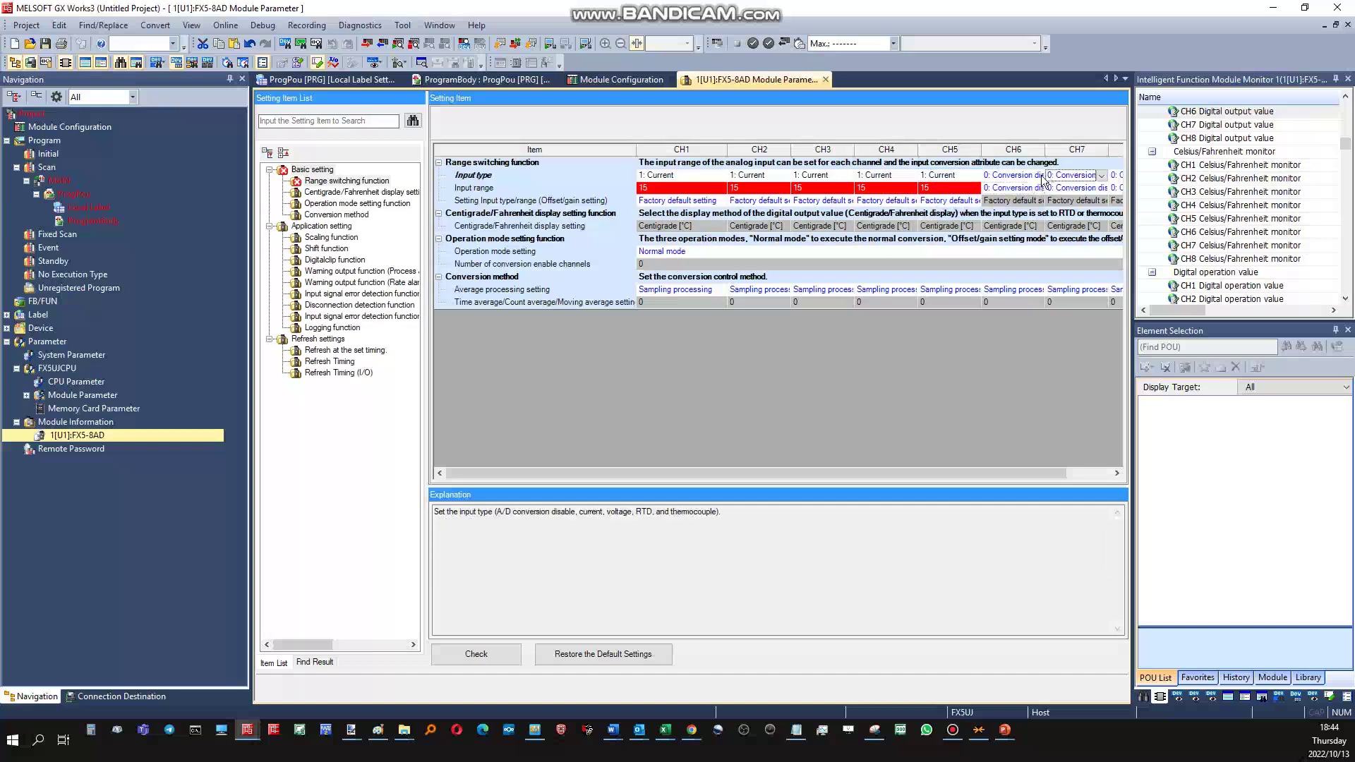
{"action": "left_click", "coordinate": [1039, 176]}
{"action": "left_click", "coordinate": [1019, 201]}
- Set the input type of CH7 and CH8 to Current
{"action": "left_click", "coordinate": [1079, 176]}
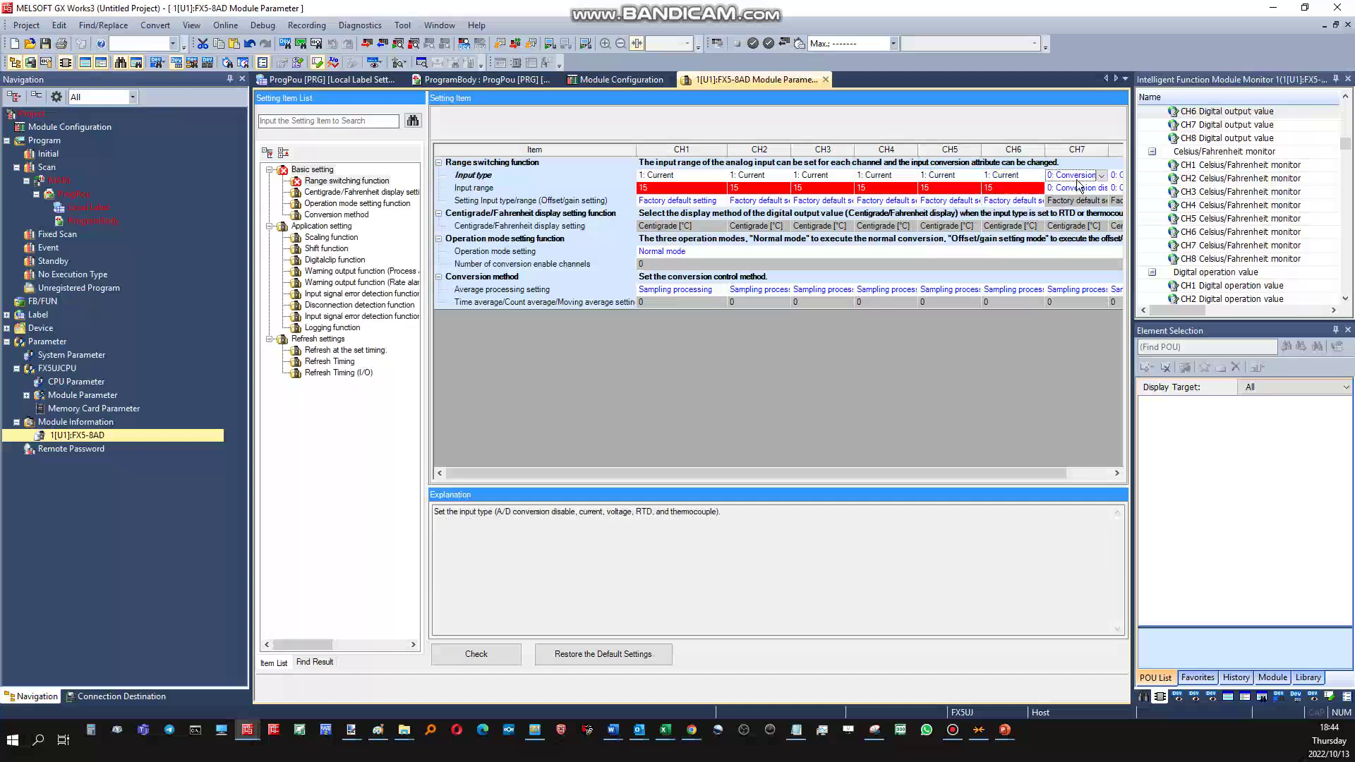
{"action": "left_click", "coordinate": [1101, 175]}
{"action": "left_click", "coordinate": [1079, 201]}
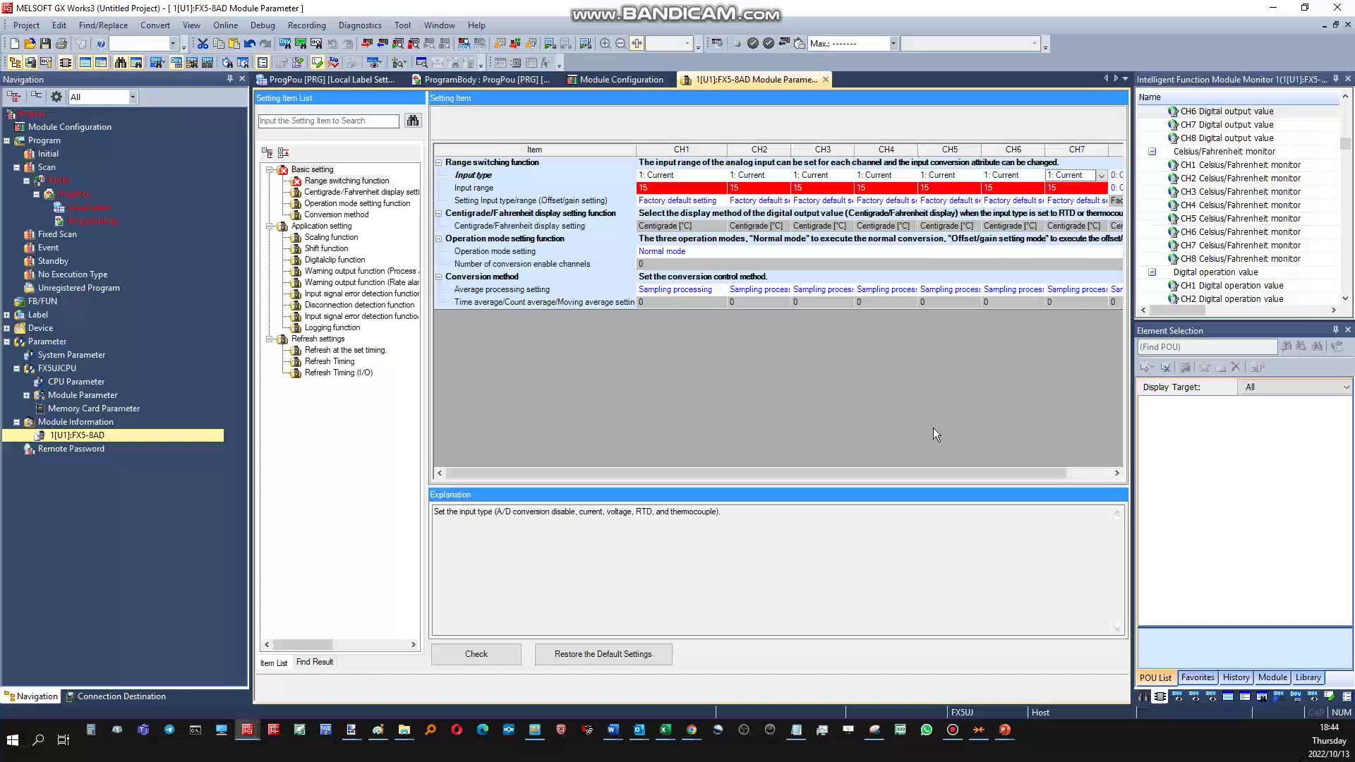
{"action": "left_click_drag", "start_coordinate": [1012, 473], "coordinate": [1092, 471]}
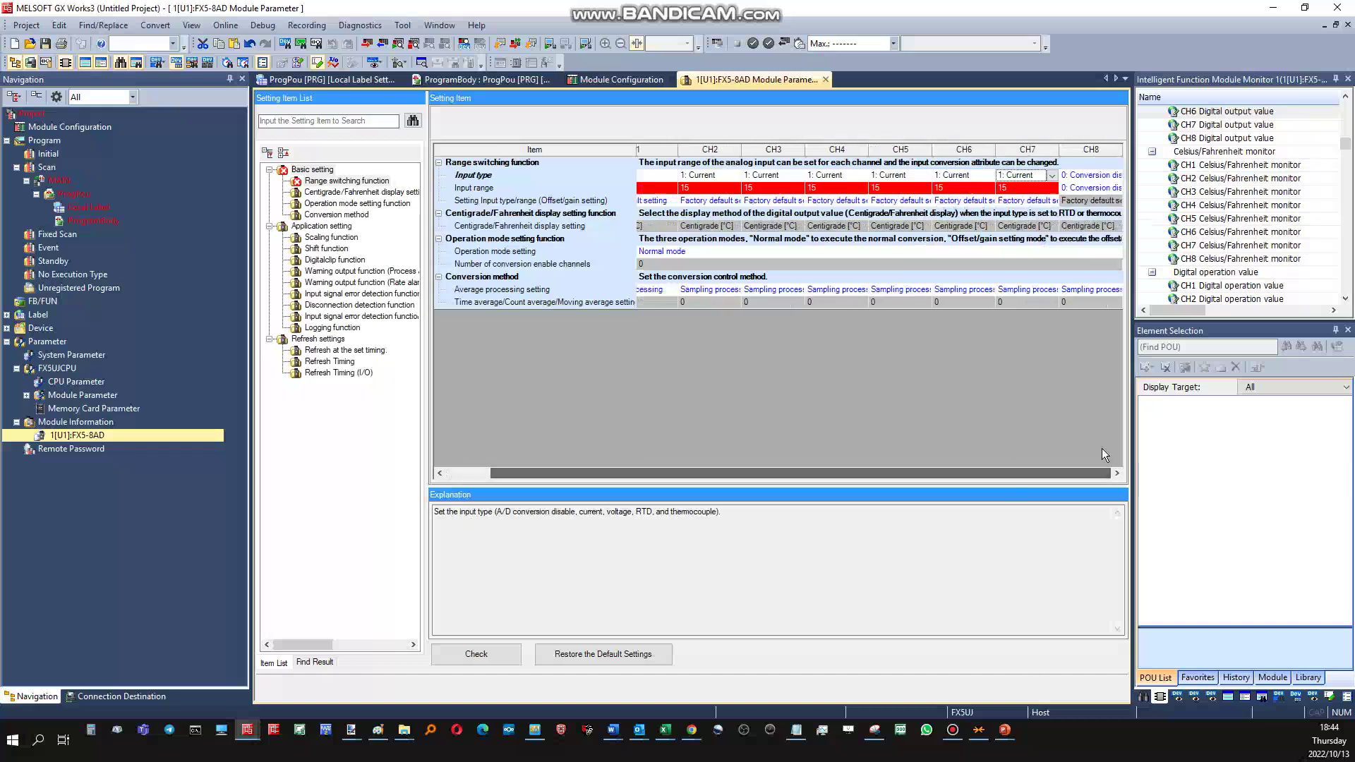
{"action": "left_click", "coordinate": [1101, 176]}
{"action": "left_click", "coordinate": [1117, 176]}
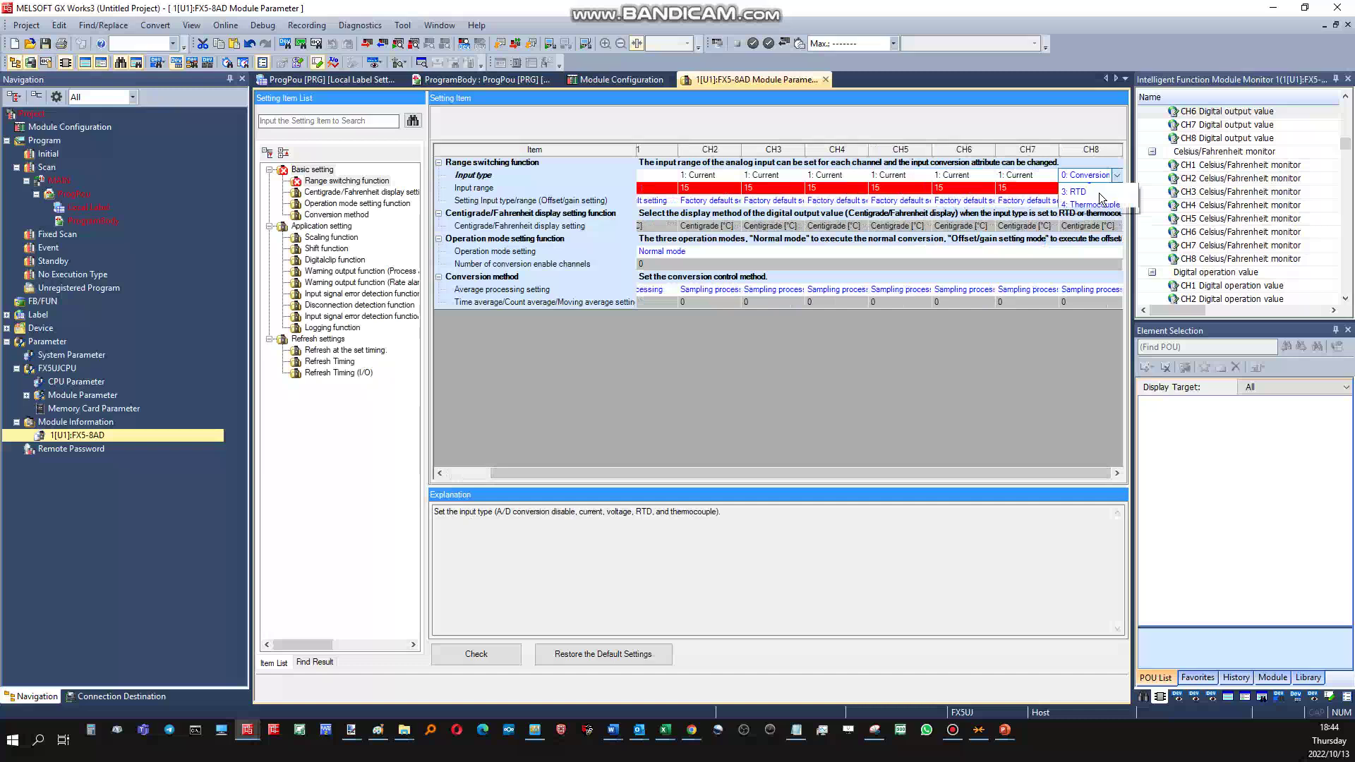
{"action": "left_click", "coordinate": [1094, 201]}
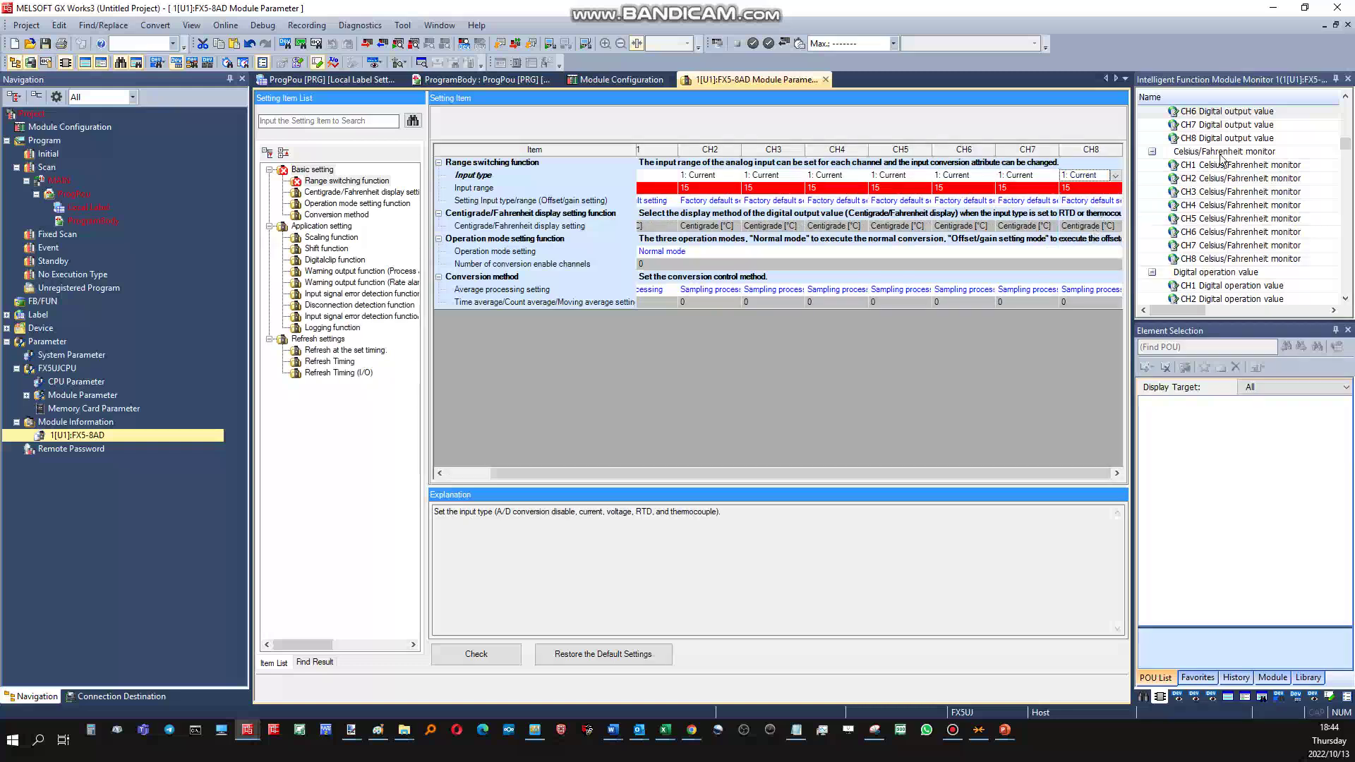
- Auto-hide the docked Intelligent Function Module Monitor and Element Selection windows to enlarge the parameter table
{"action": "left_click", "coordinate": [1335, 79]}
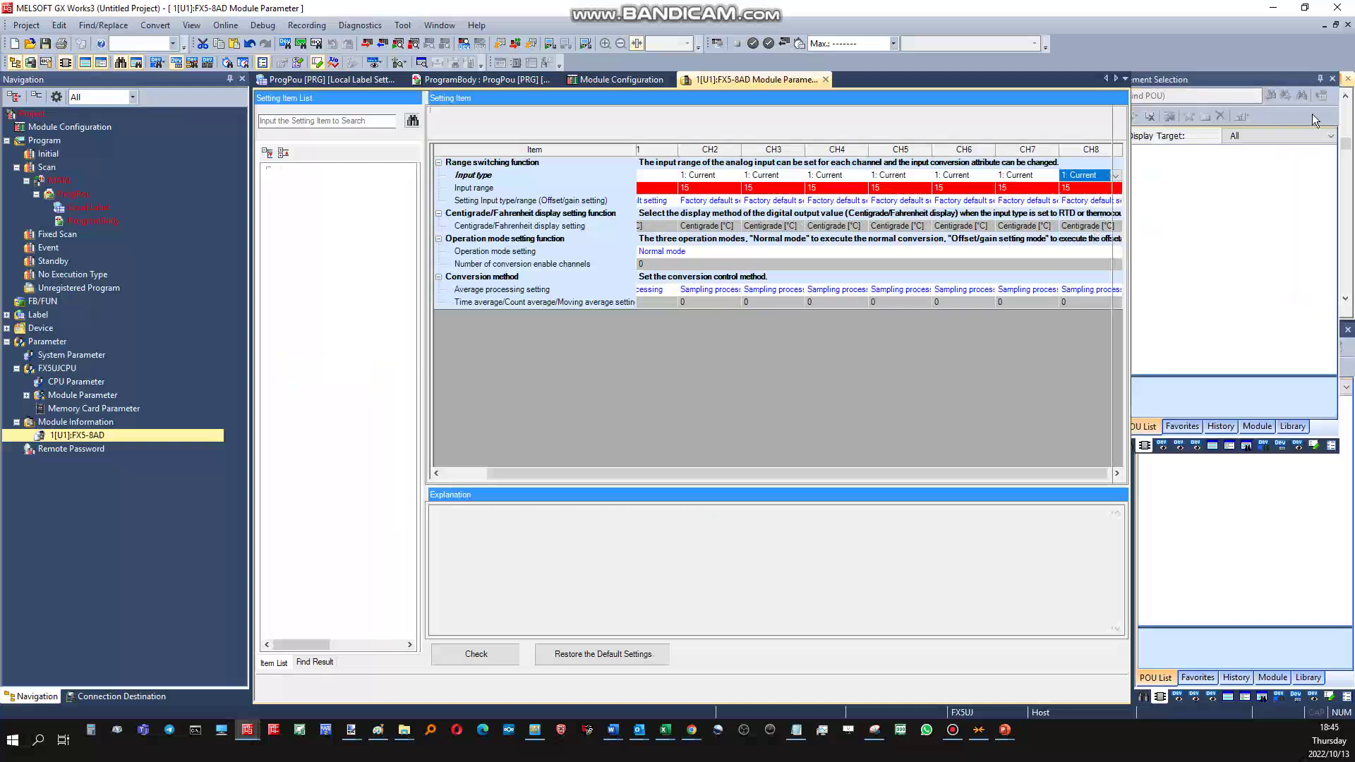
{"action": "left_click", "coordinate": [1312, 79]}
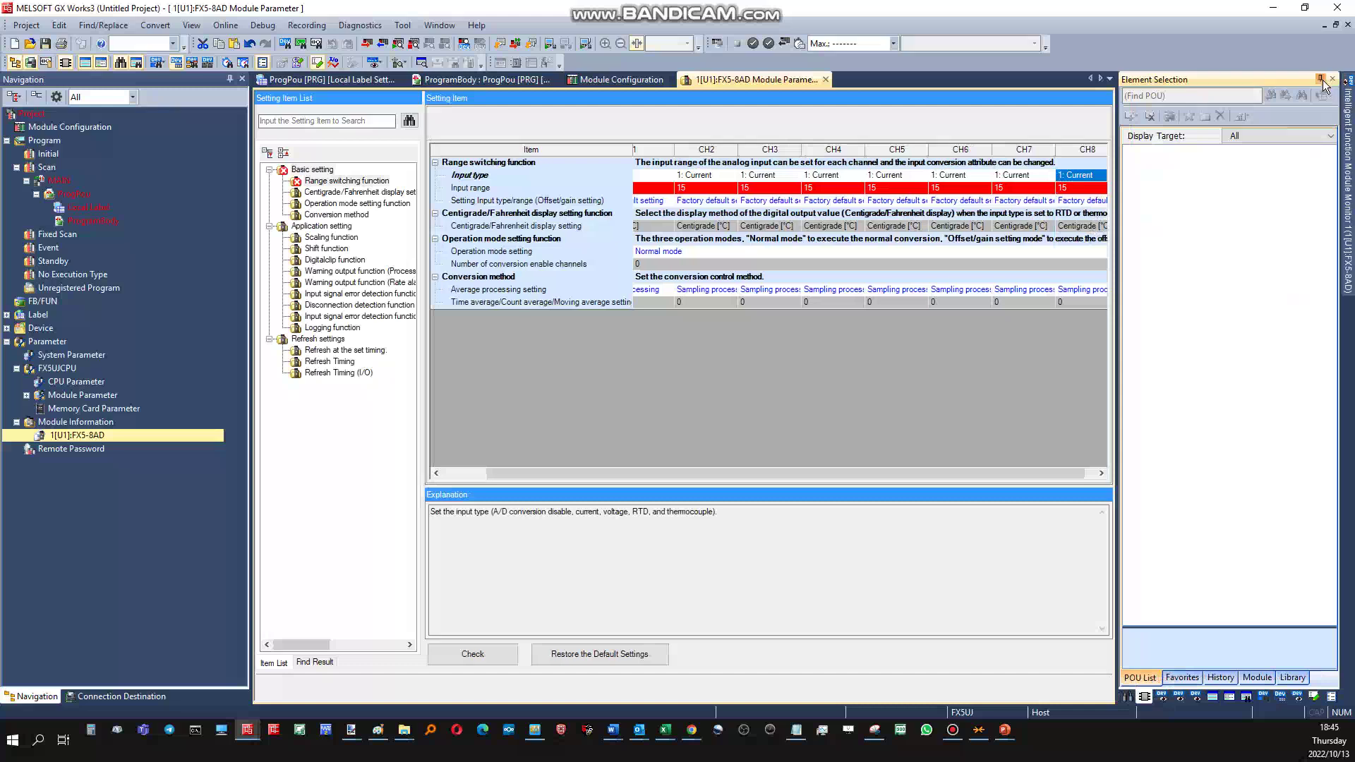
{"action": "left_click", "coordinate": [1318, 79]}
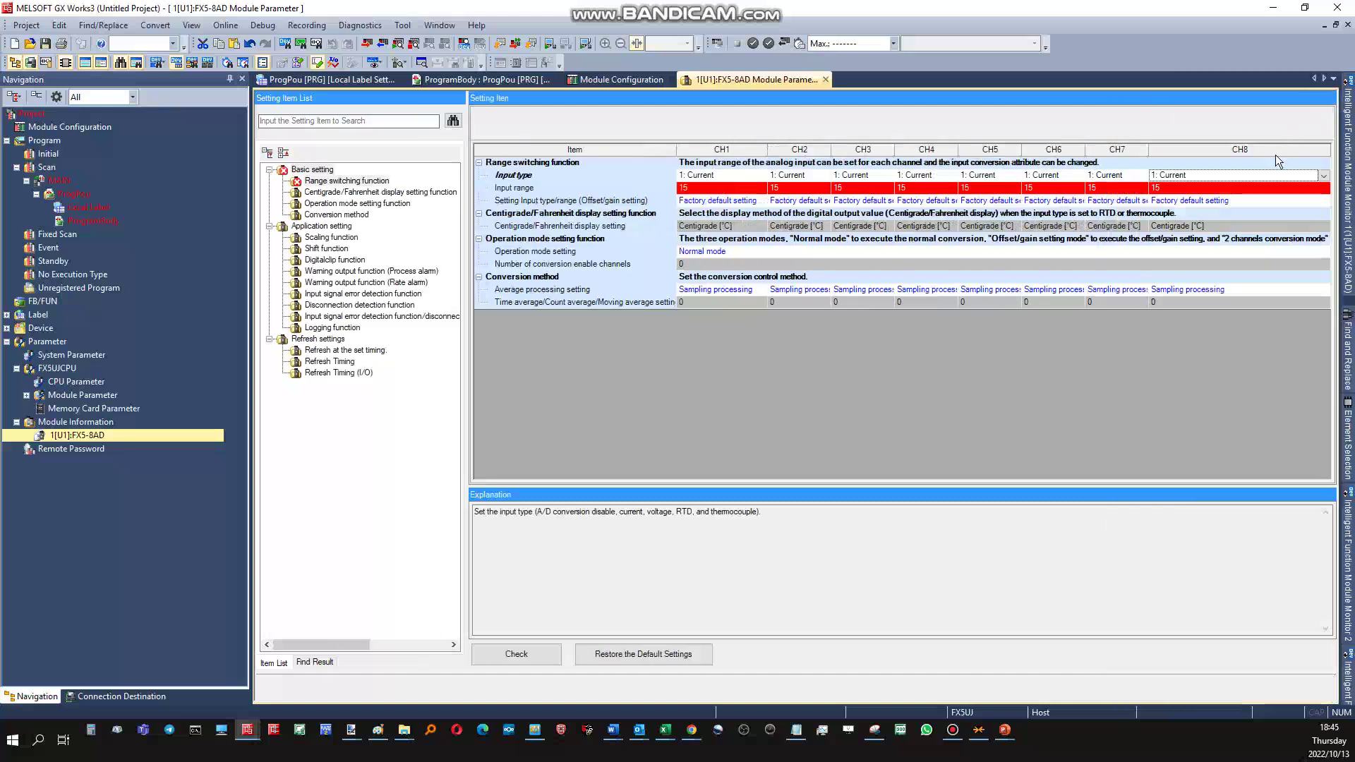
{"action": "left_click", "coordinate": [1146, 151]}
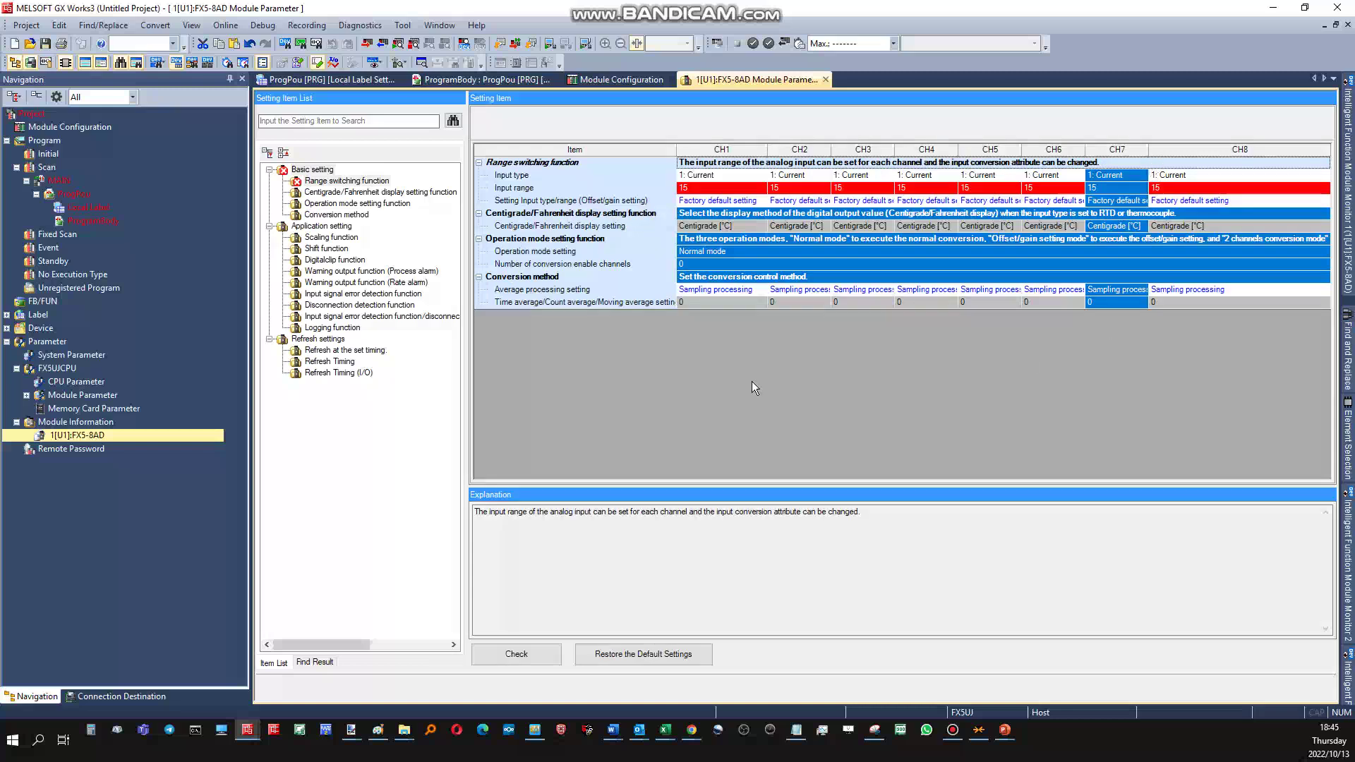
- Set the input range of CH1, CH2 and CH3 to 0 to 20mA
{"action": "left_click", "coordinate": [786, 277]}
{"action": "left_click", "coordinate": [742, 189]}
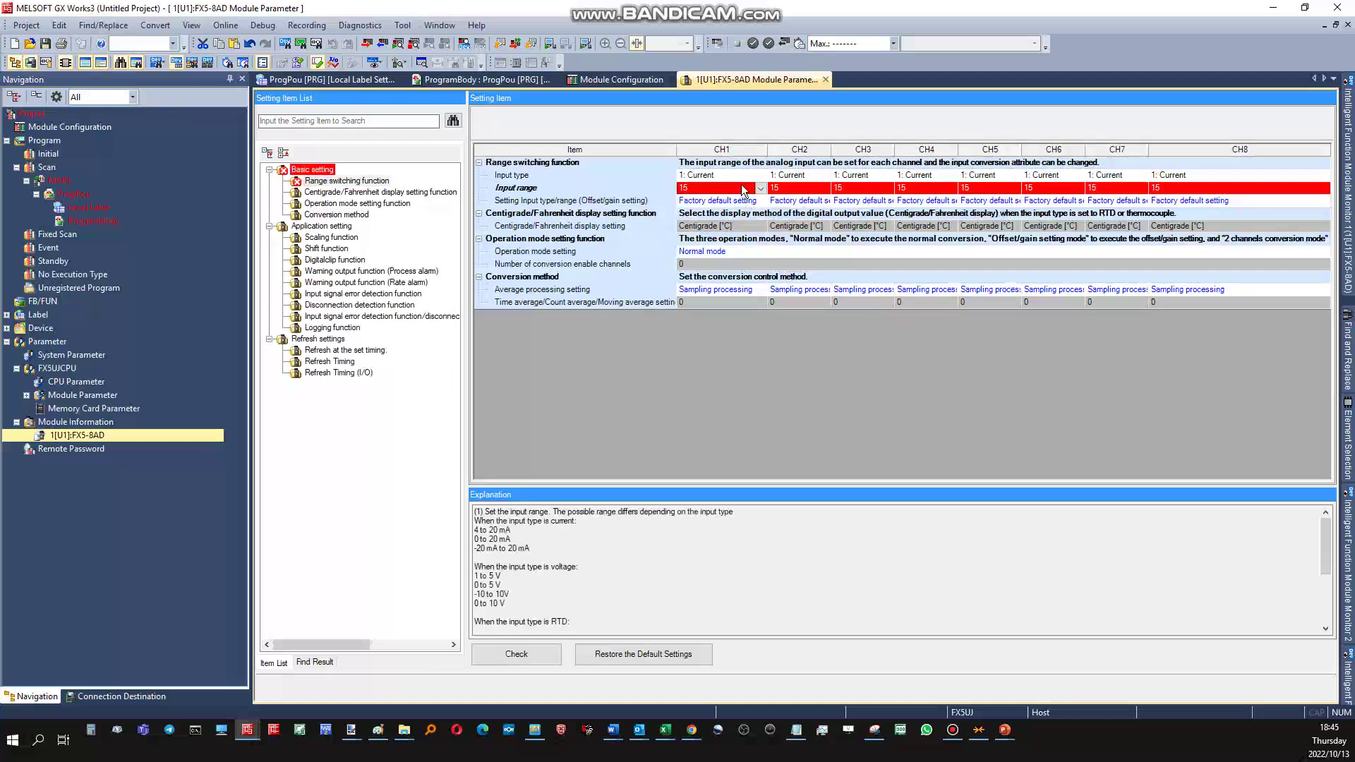
{"action": "left_click", "coordinate": [761, 188]}
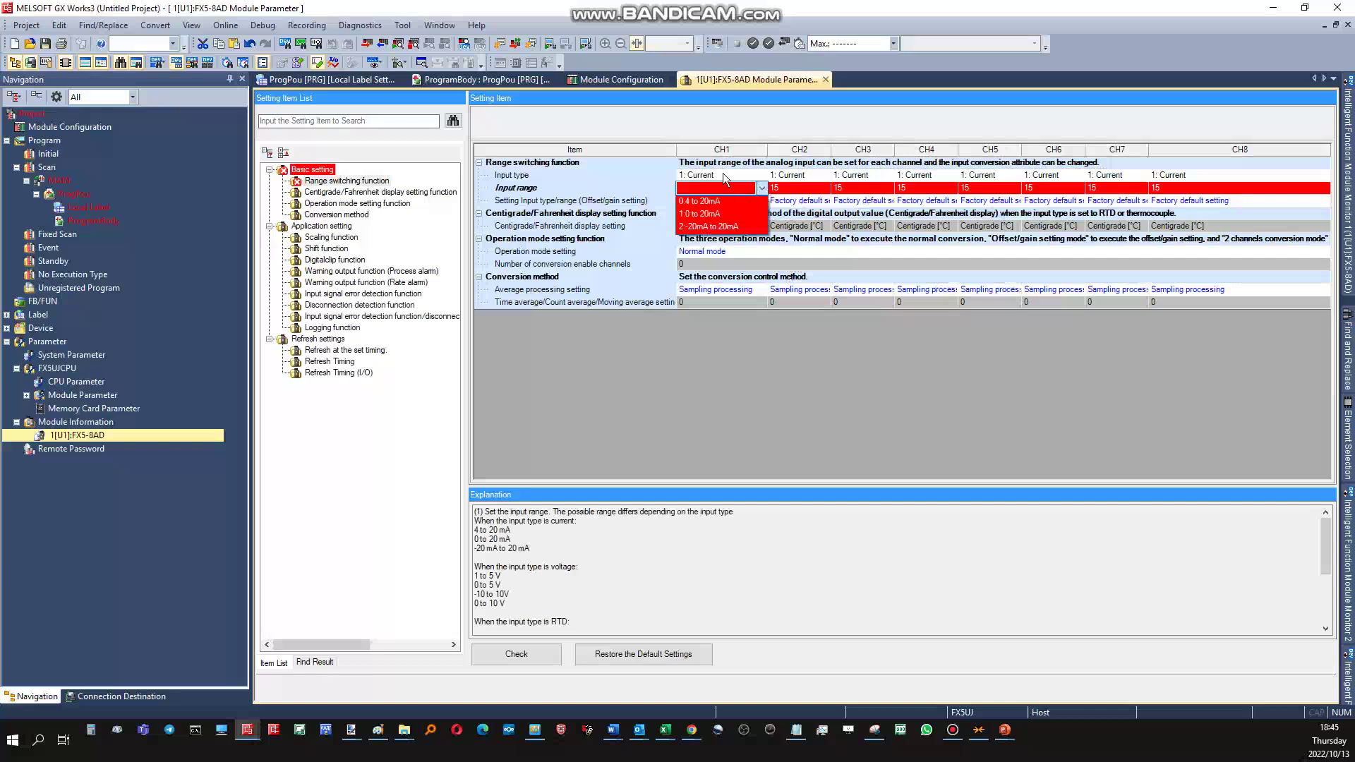
{"action": "left_click", "coordinate": [714, 215]}
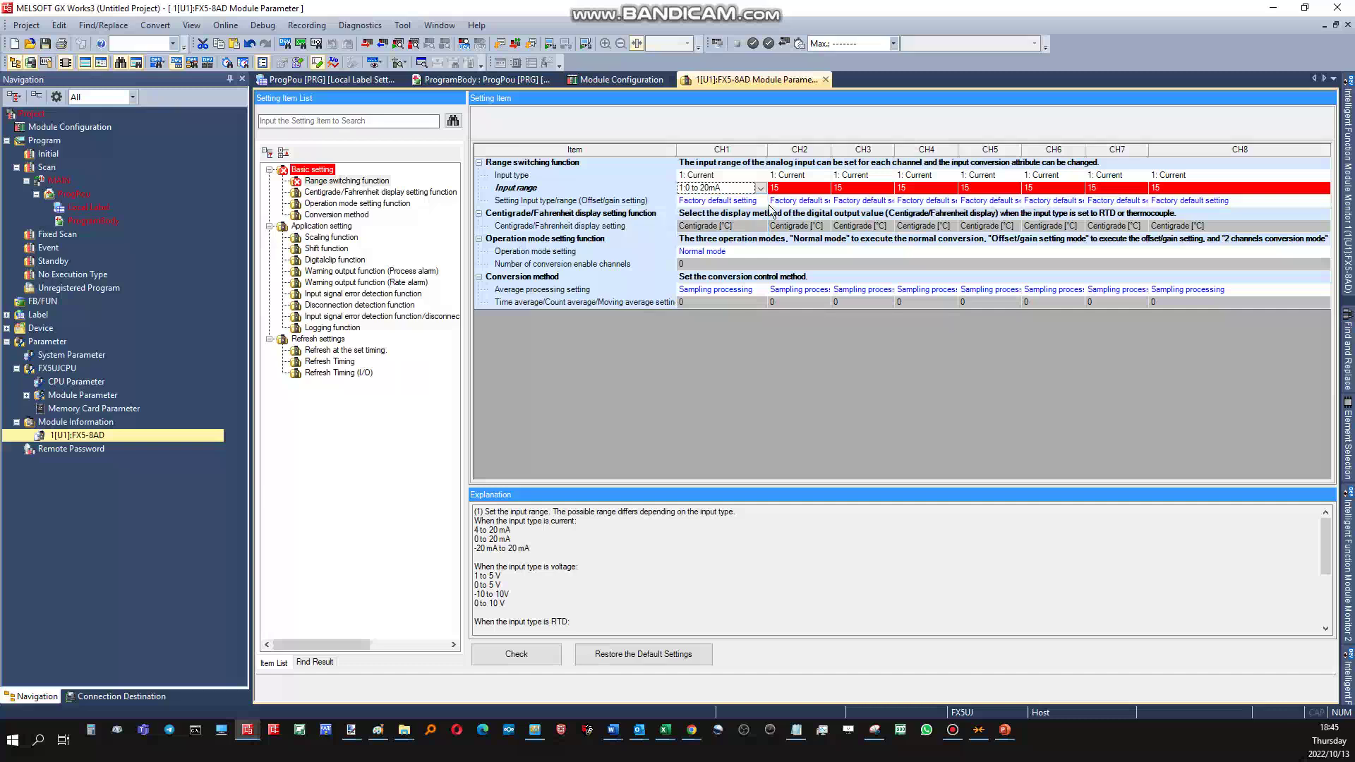
{"action": "left_click", "coordinate": [818, 189]}
{"action": "left_click", "coordinate": [823, 189]}
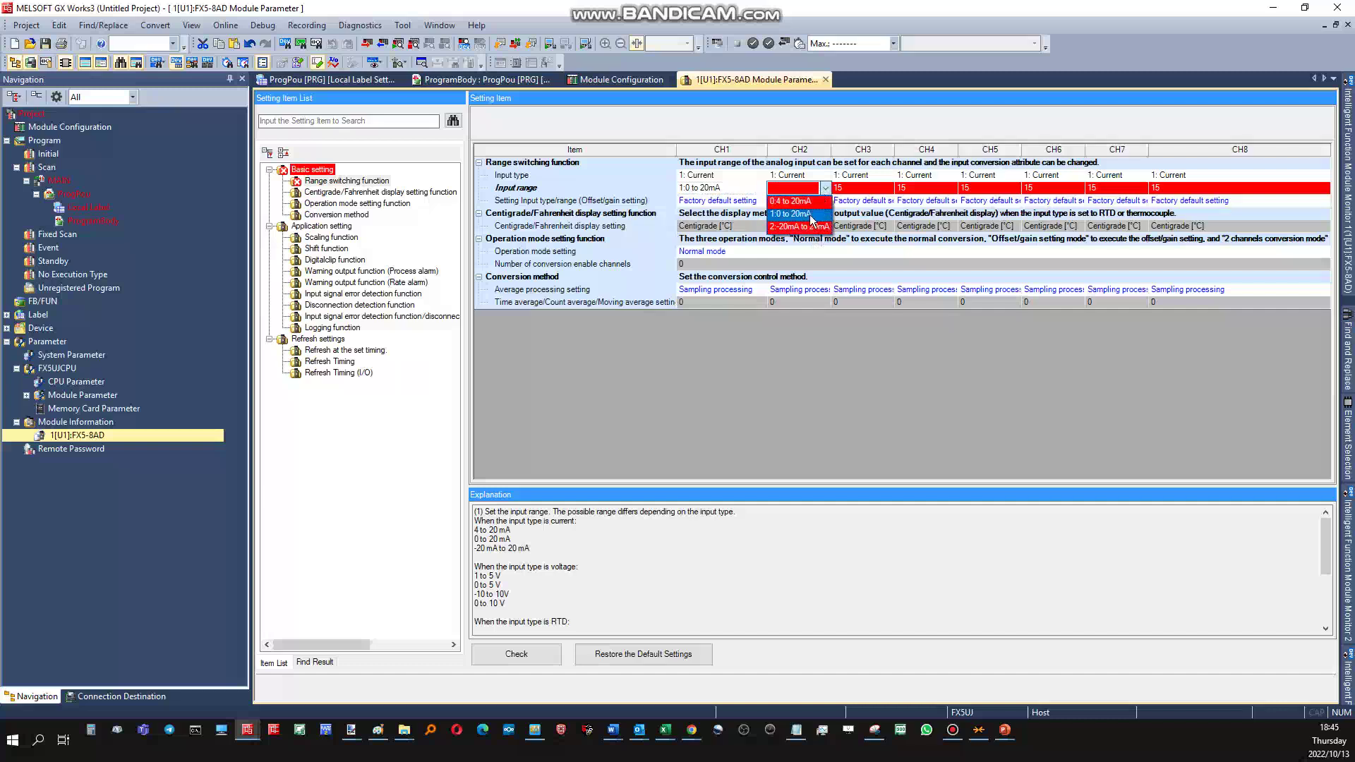
{"action": "left_click", "coordinate": [800, 215]}
{"action": "left_click", "coordinate": [886, 189]}
{"action": "left_click", "coordinate": [888, 190]}
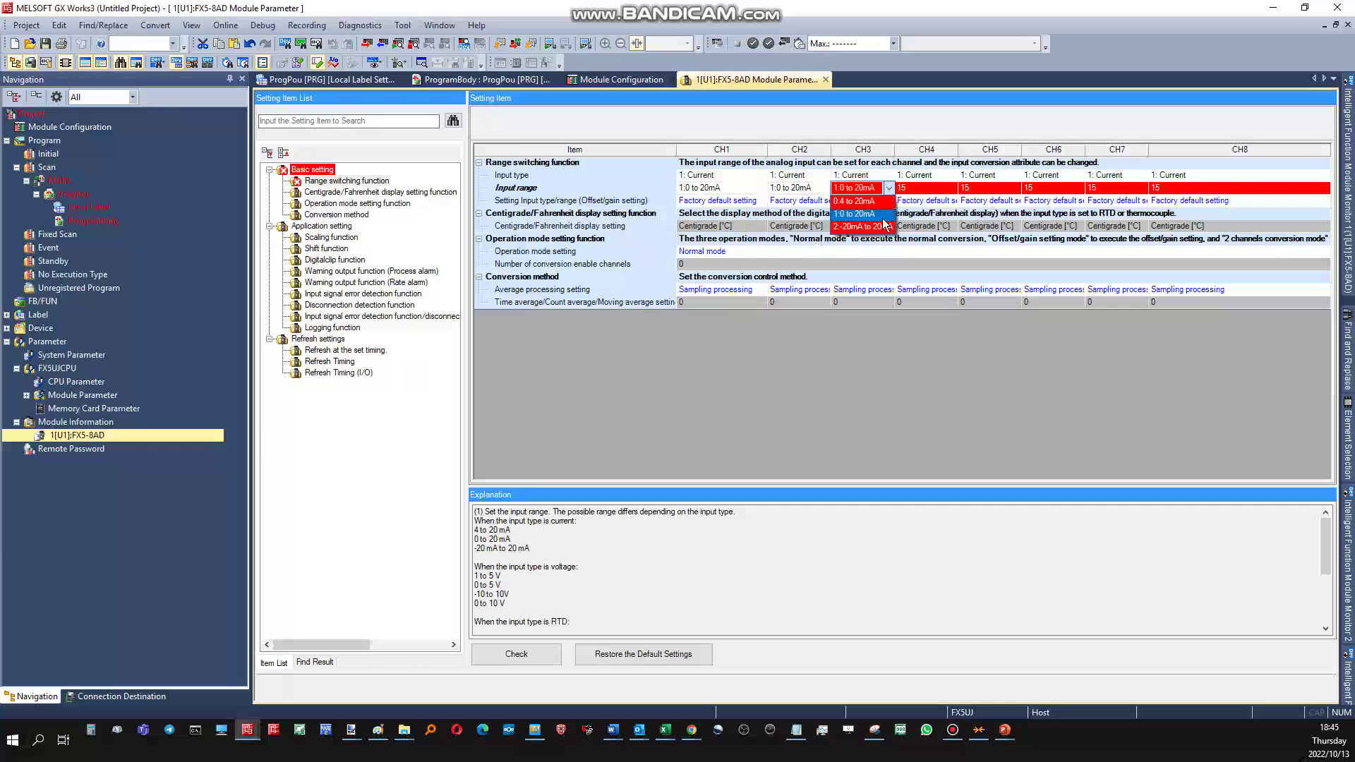
{"action": "left_click", "coordinate": [862, 215]}
- Set the input range of CH4, CH5 and CH6 to 0 to 20mA
{"action": "left_click", "coordinate": [951, 190]}
{"action": "left_click", "coordinate": [951, 190]}
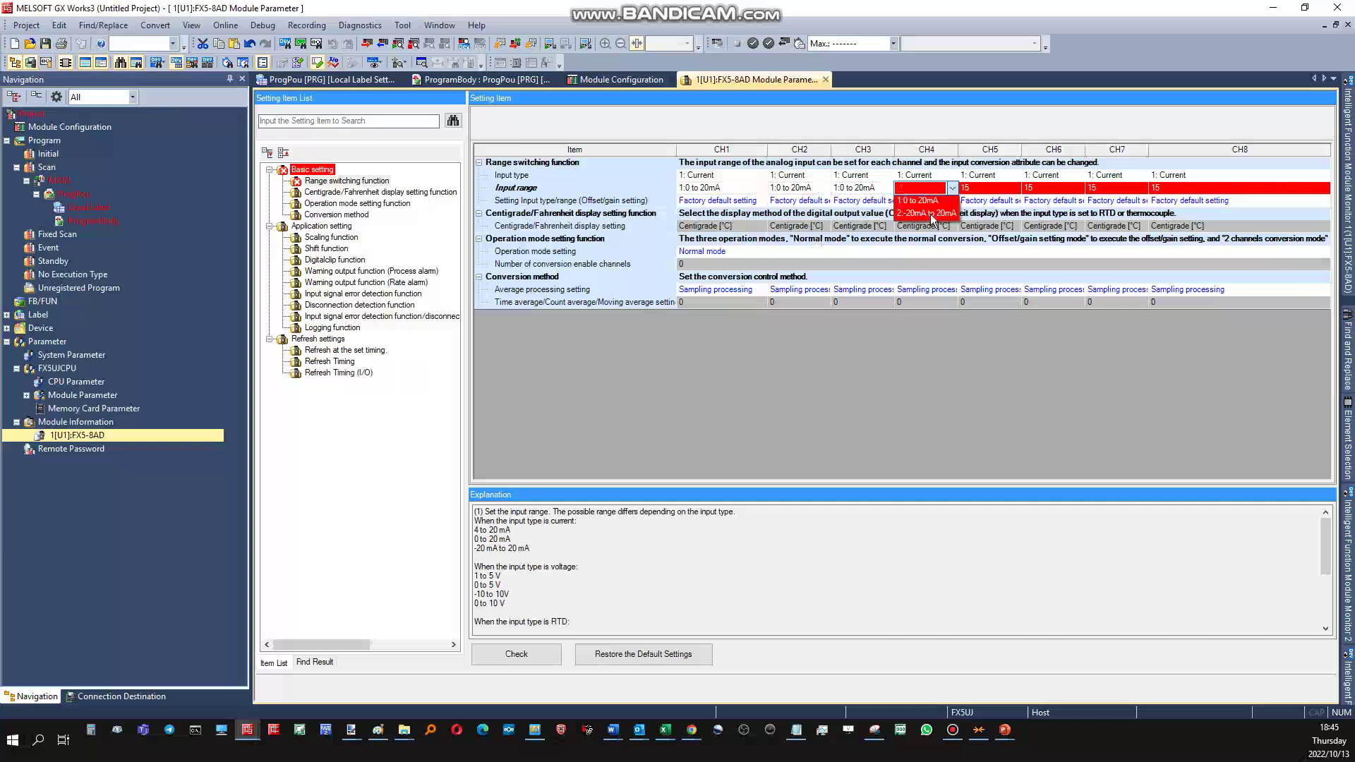
{"action": "left_click", "coordinate": [927, 214]}
{"action": "left_click", "coordinate": [1018, 190]}
{"action": "left_click", "coordinate": [1018, 189]}
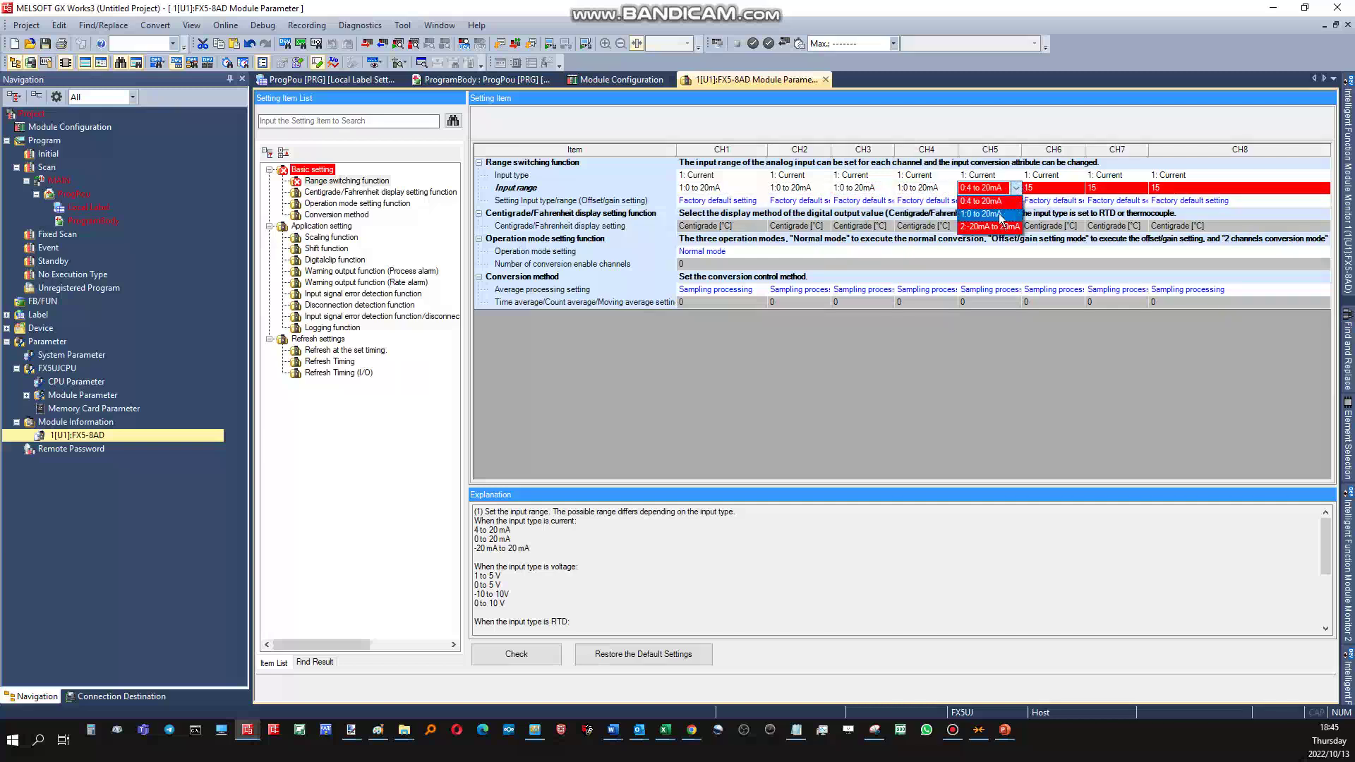
{"action": "left_click", "coordinate": [990, 214]}
{"action": "left_click", "coordinate": [1078, 189]}
{"action": "left_click", "coordinate": [1079, 188]}
{"action": "left_click", "coordinate": [1054, 214]}
- Set the input range of CH7 and CH8 to 0 to 20mA, and widen the CH7 column
{"action": "left_click", "coordinate": [1111, 188]}
{"action": "left_click", "coordinate": [1142, 188]}
{"action": "left_click", "coordinate": [1117, 215]}
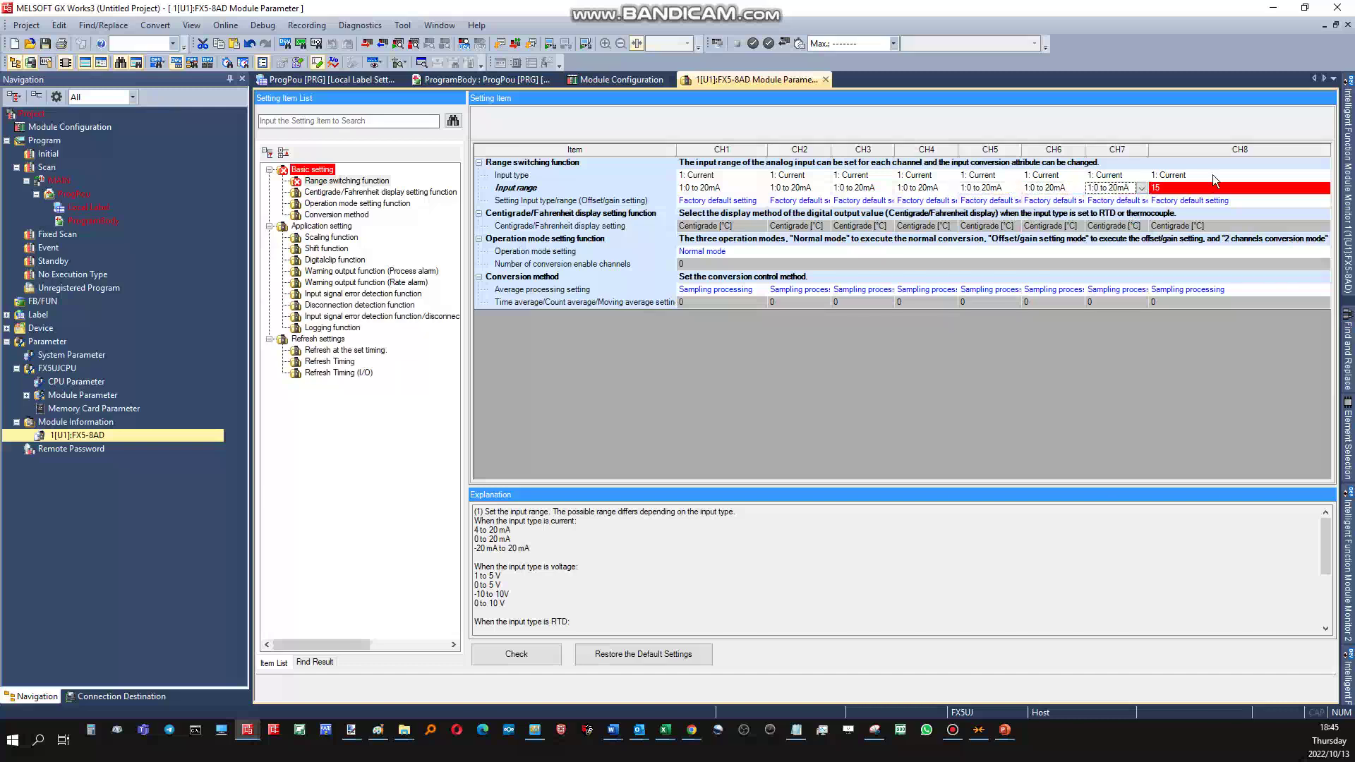
{"action": "left_click", "coordinate": [1219, 198]}
{"action": "left_click", "coordinate": [1330, 189]}
{"action": "left_click", "coordinate": [1330, 189]}
{"action": "left_click", "coordinate": [1199, 214]}
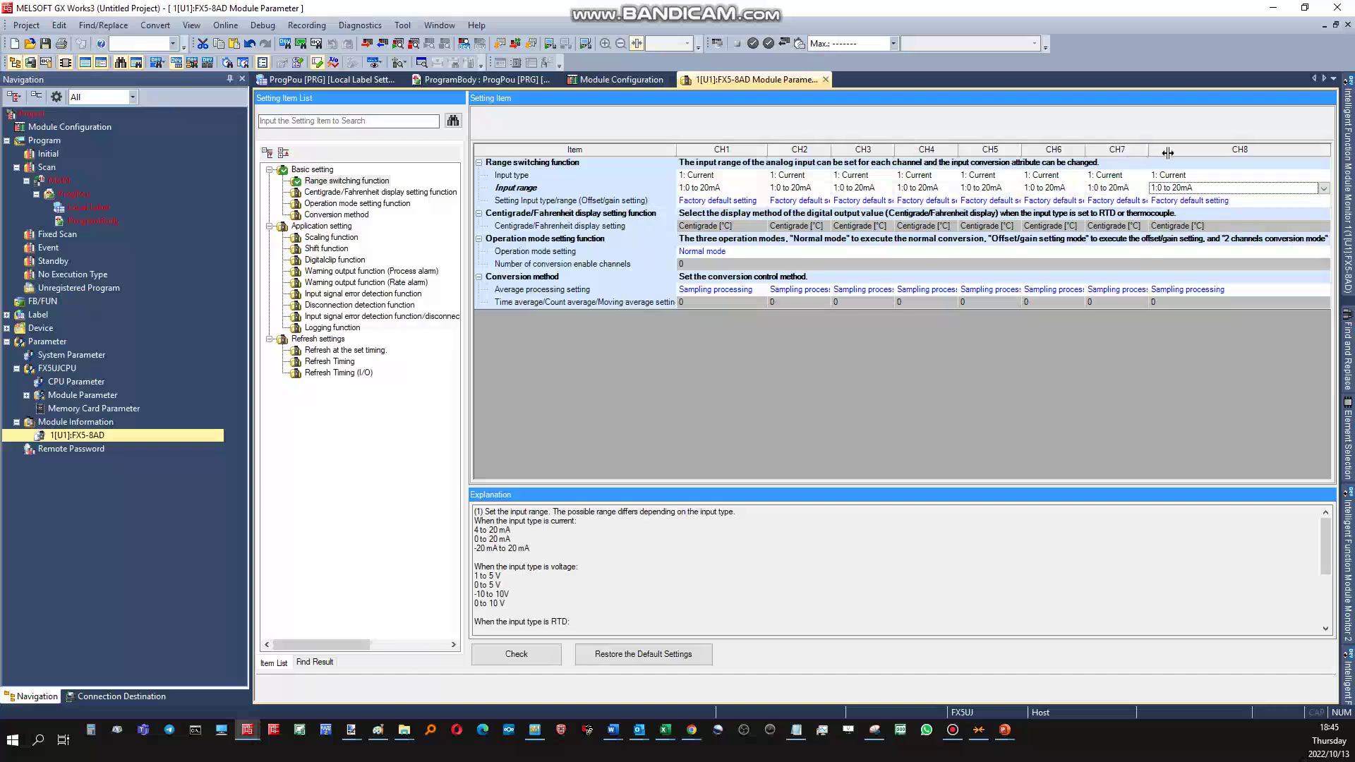
{"action": "left_click_drag", "start_coordinate": [1167, 153], "coordinate": [1222, 153]}
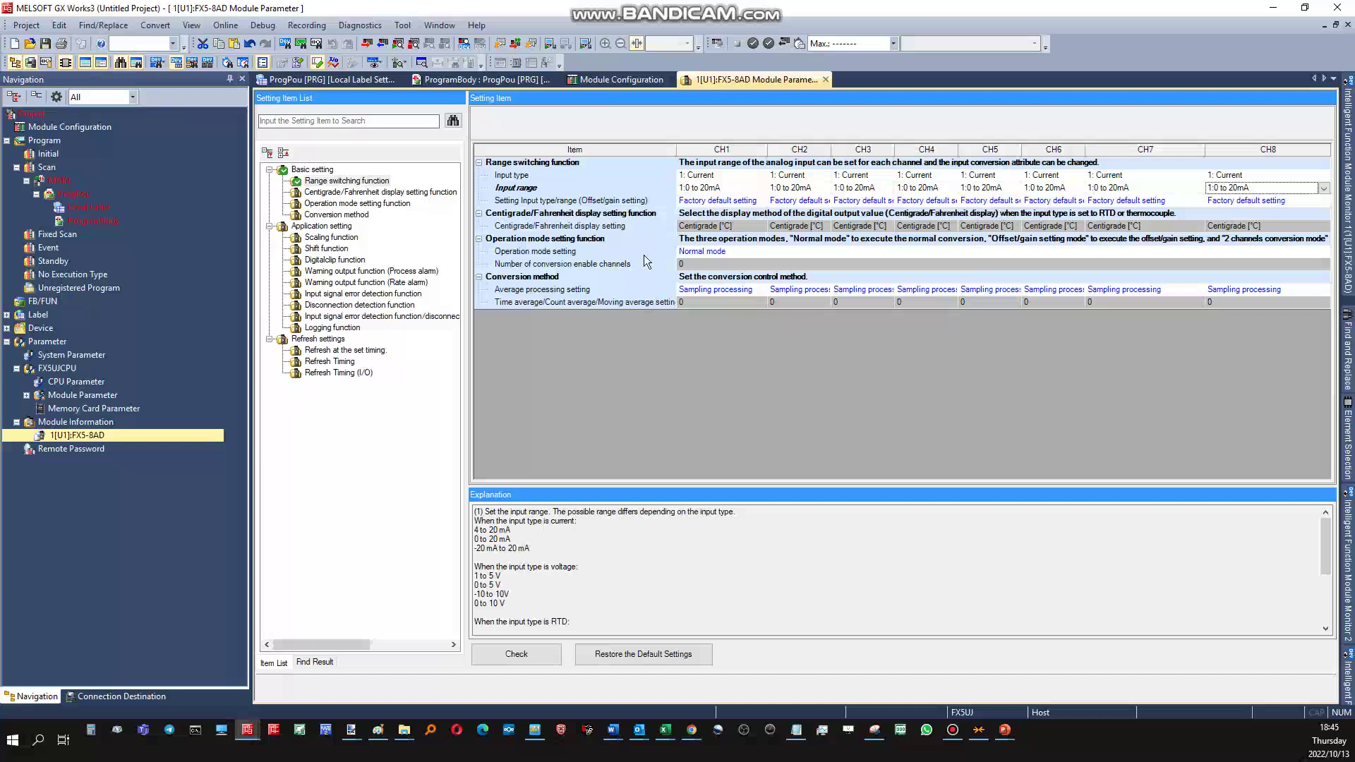
- Review the conversion method and the Centigrade/Fahrenheit display setting in the basic settings
{"action": "left_click", "coordinate": [375, 192]}
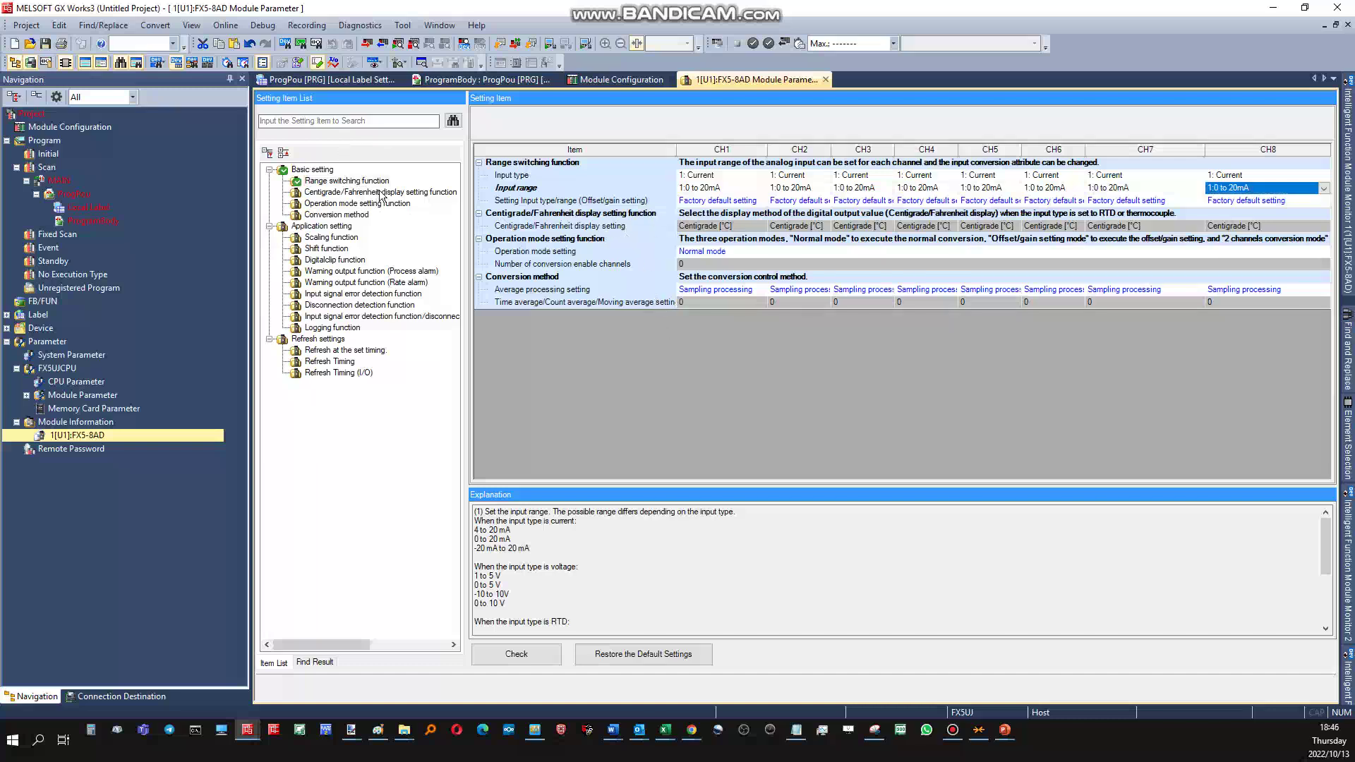
{"action": "left_click", "coordinate": [352, 206]}
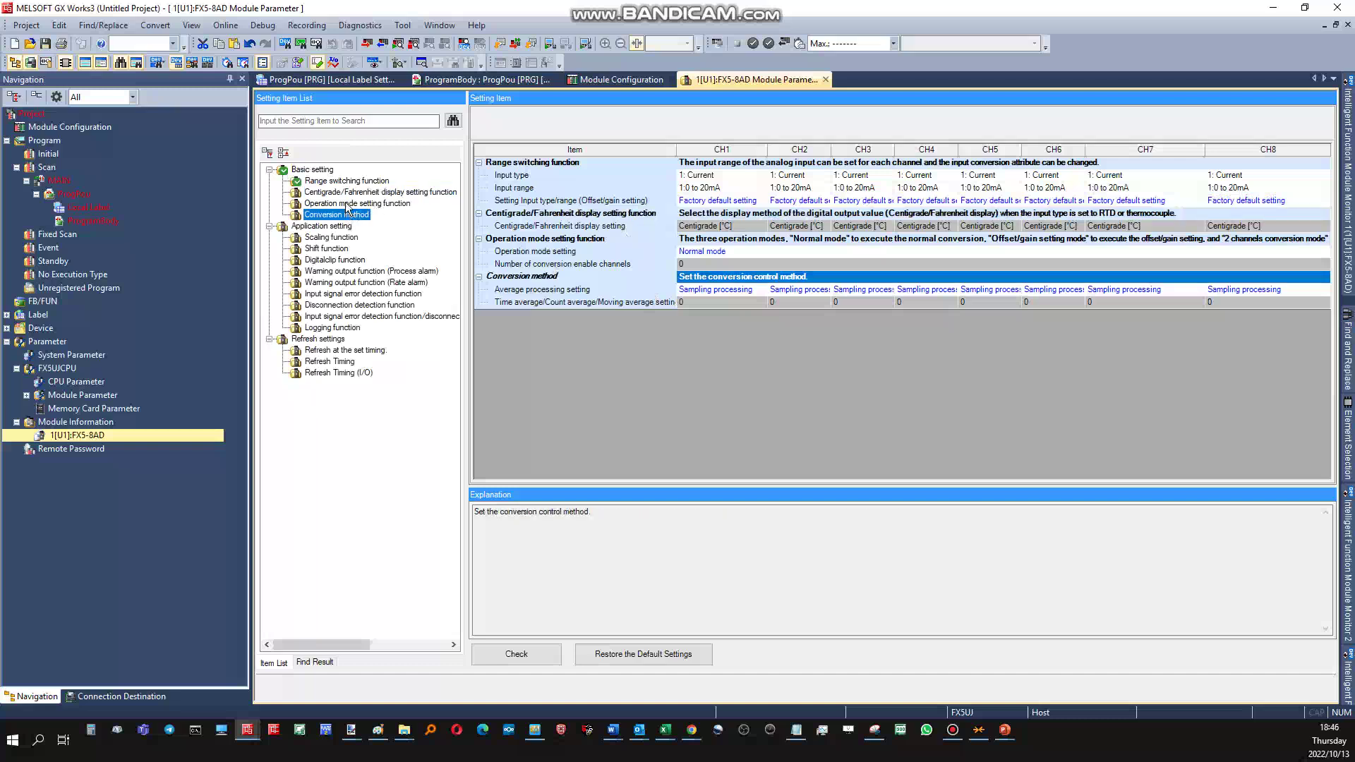
{"action": "left_click", "coordinate": [727, 227]}
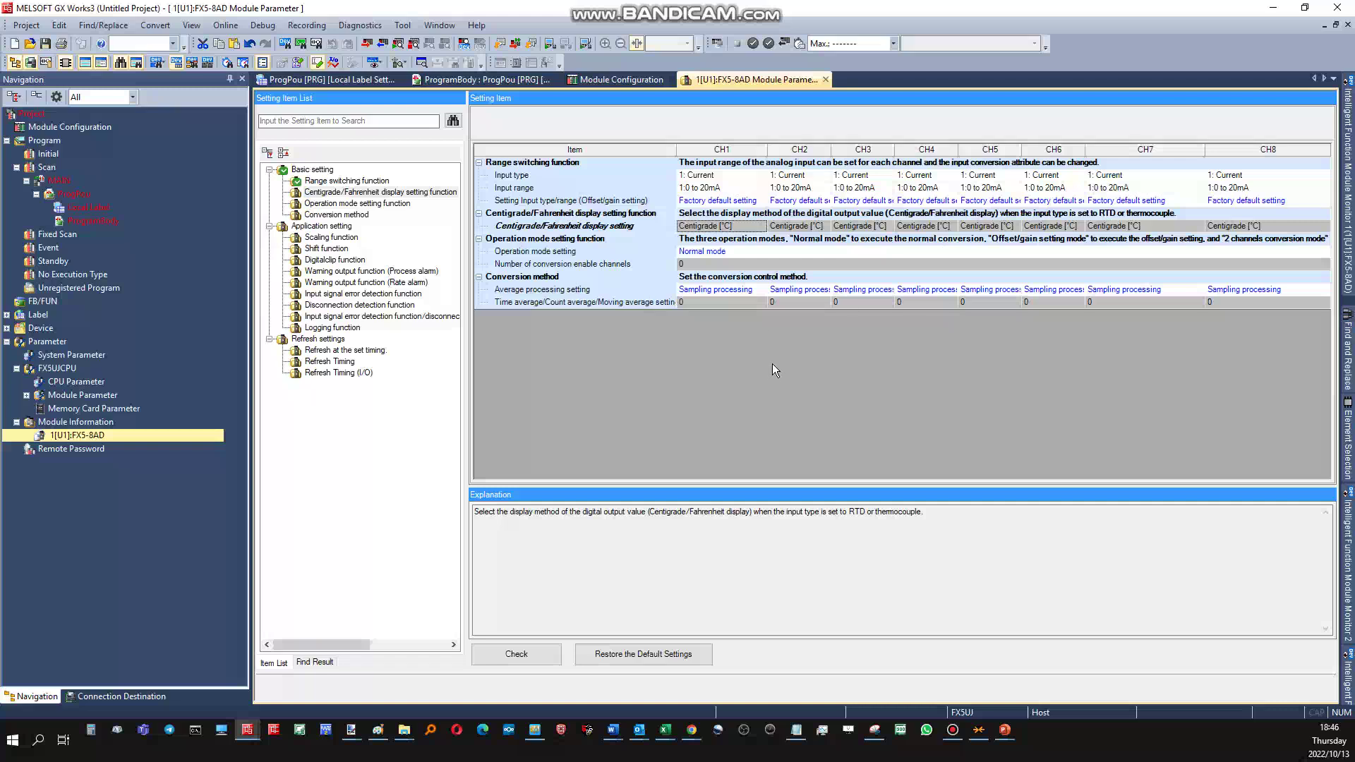
- Show the application settings and narrow the Item column so that all eight channels fit in the table
{"action": "left_click", "coordinate": [322, 226]}
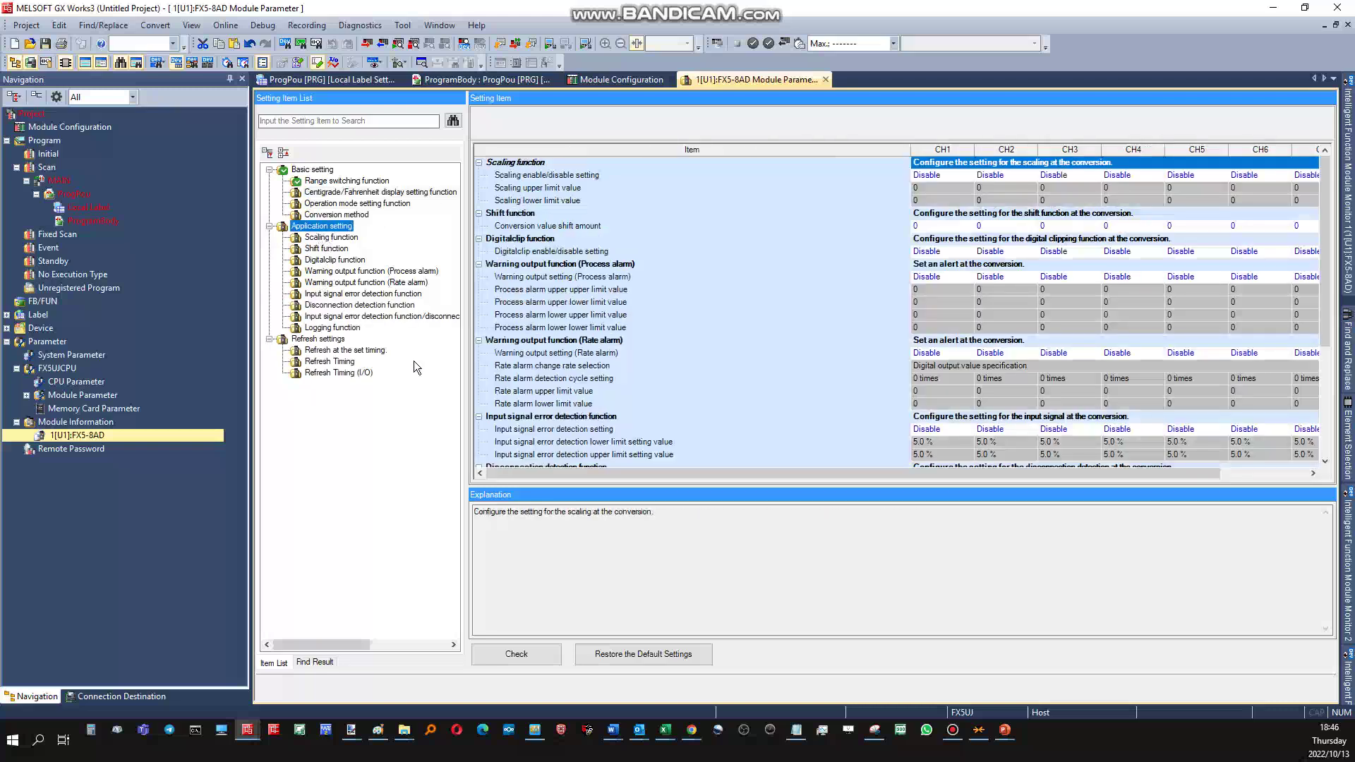
{"action": "left_click_drag", "start_coordinate": [910, 149], "coordinate": [750, 151]}
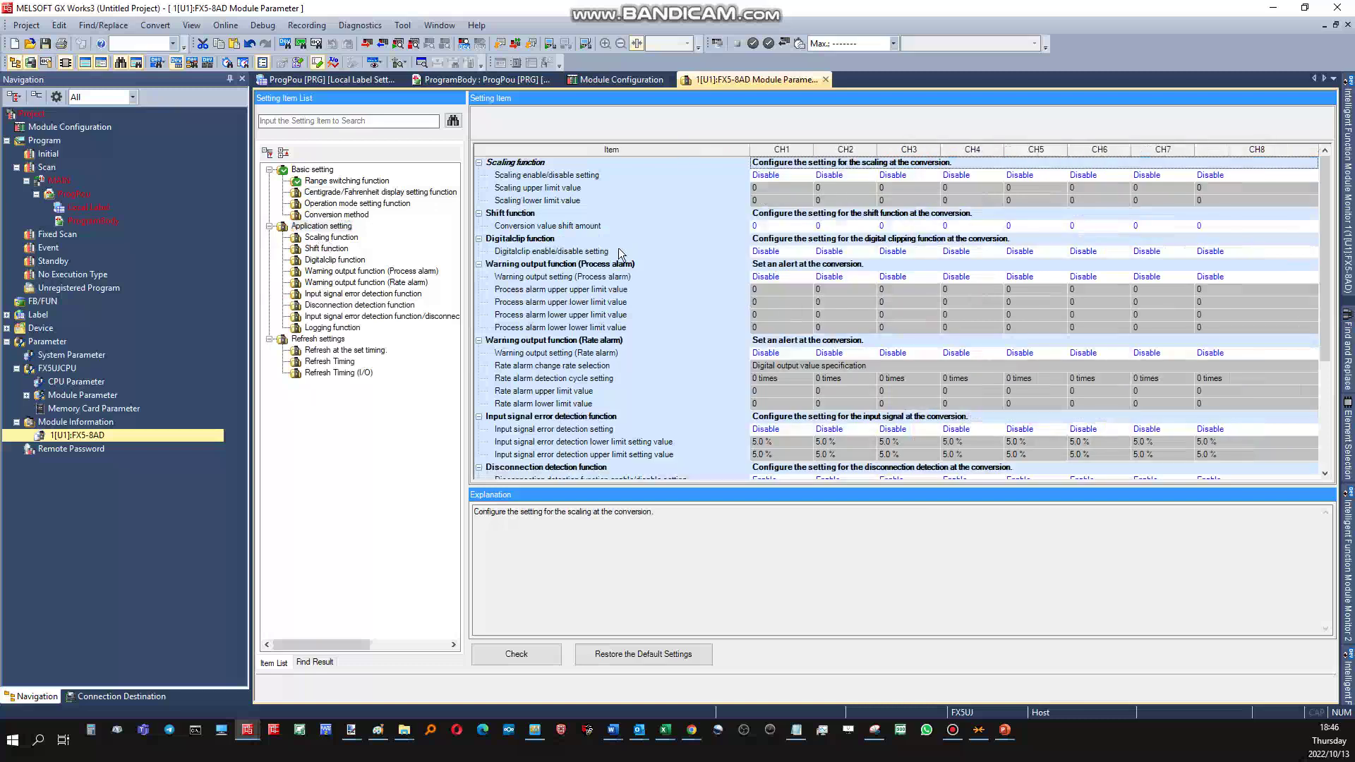
- Try enabling the scaling function for CH1 in the application settings, and return it to Disable
{"action": "scroll", "coordinate": [816, 215], "scroll_direction": "down", "scroll_amount": 1}
{"action": "scroll", "coordinate": [850, 296], "scroll_direction": "down", "scroll_amount": 1}
{"action": "scroll", "coordinate": [849, 296], "scroll_direction": "down", "scroll_amount": 4}
{"action": "scroll", "coordinate": [851, 301], "scroll_direction": "up", "scroll_amount": 5}
{"action": "scroll", "coordinate": [850, 297], "scroll_direction": "down", "scroll_amount": 5}
{"action": "scroll", "coordinate": [851, 302], "scroll_direction": "up", "scroll_amount": 5}
{"action": "left_click", "coordinate": [806, 175]}
{"action": "left_click", "coordinate": [808, 176]}
{"action": "left_click", "coordinate": [773, 200]}
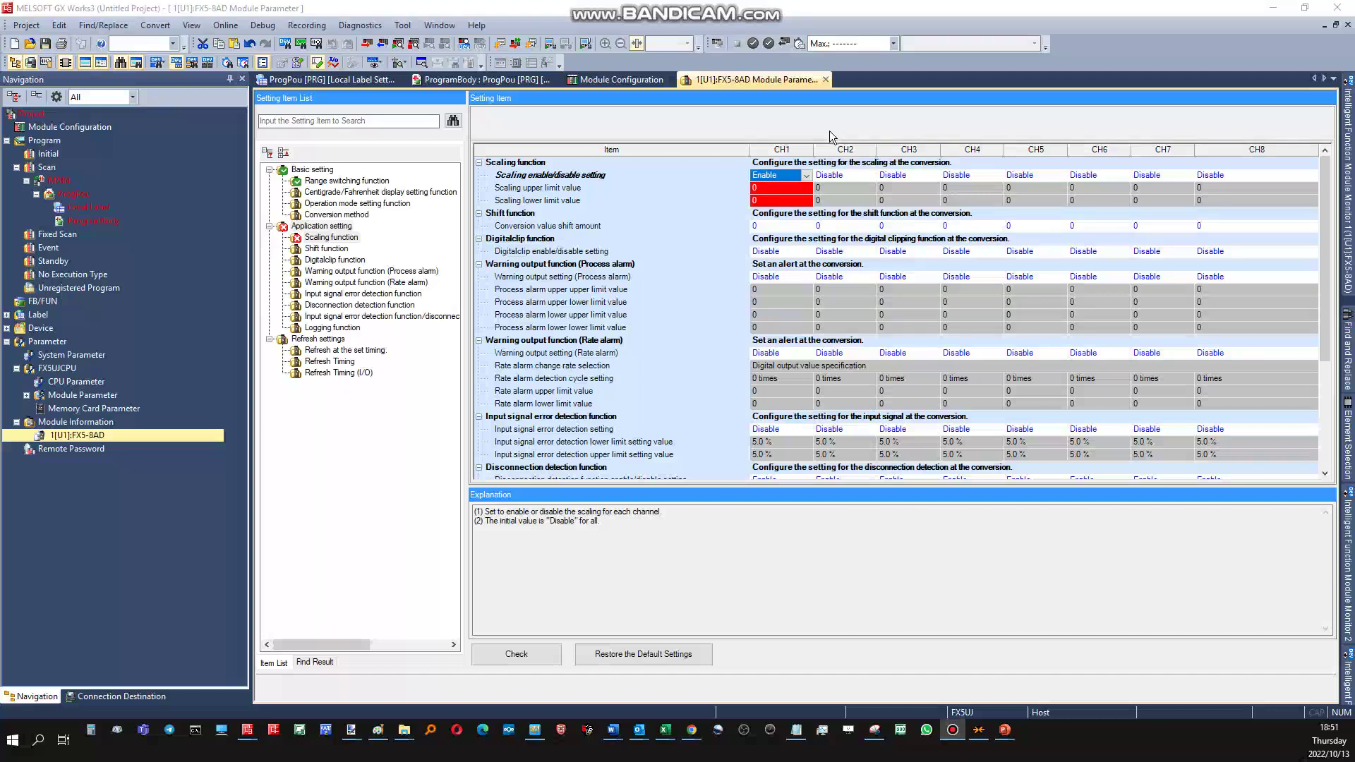
{"action": "left_click", "coordinate": [808, 176]}
{"action": "left_click", "coordinate": [806, 176]}
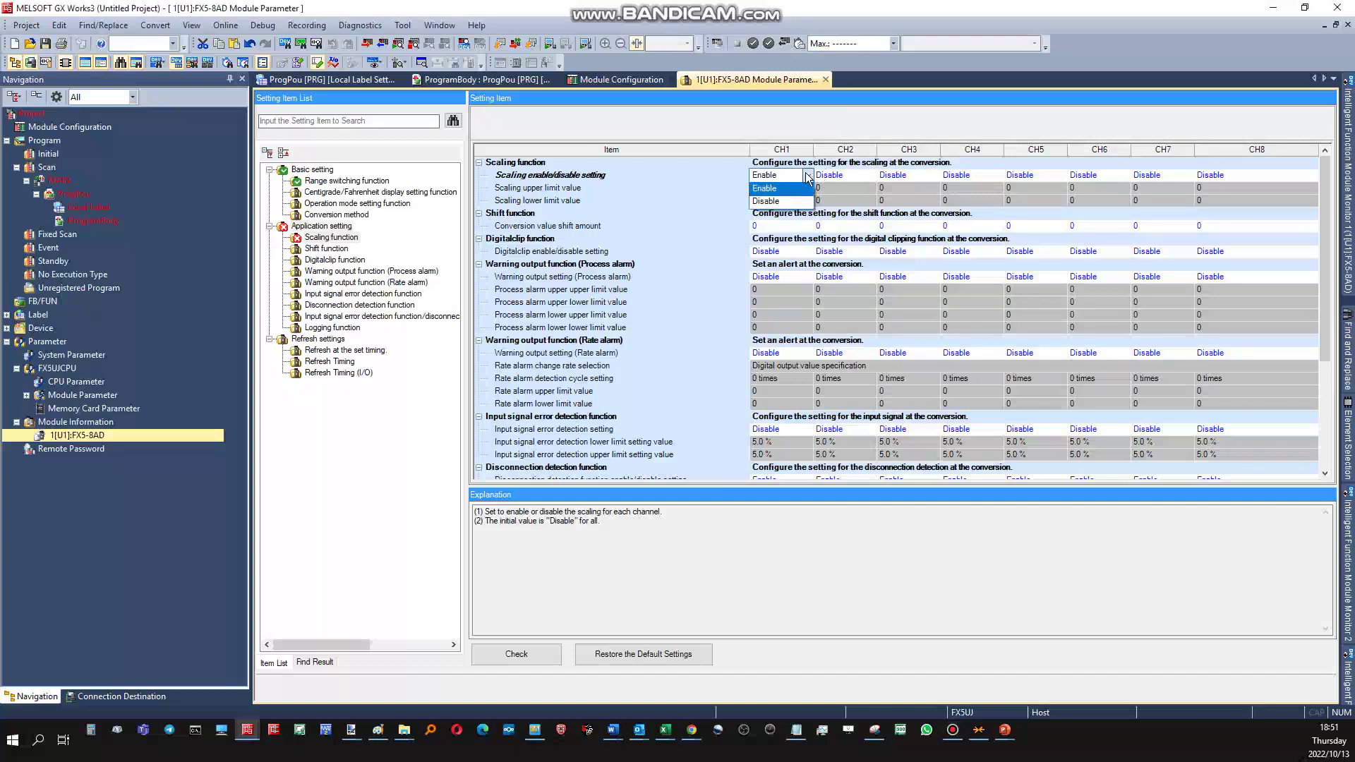
{"action": "left_click", "coordinate": [777, 204]}
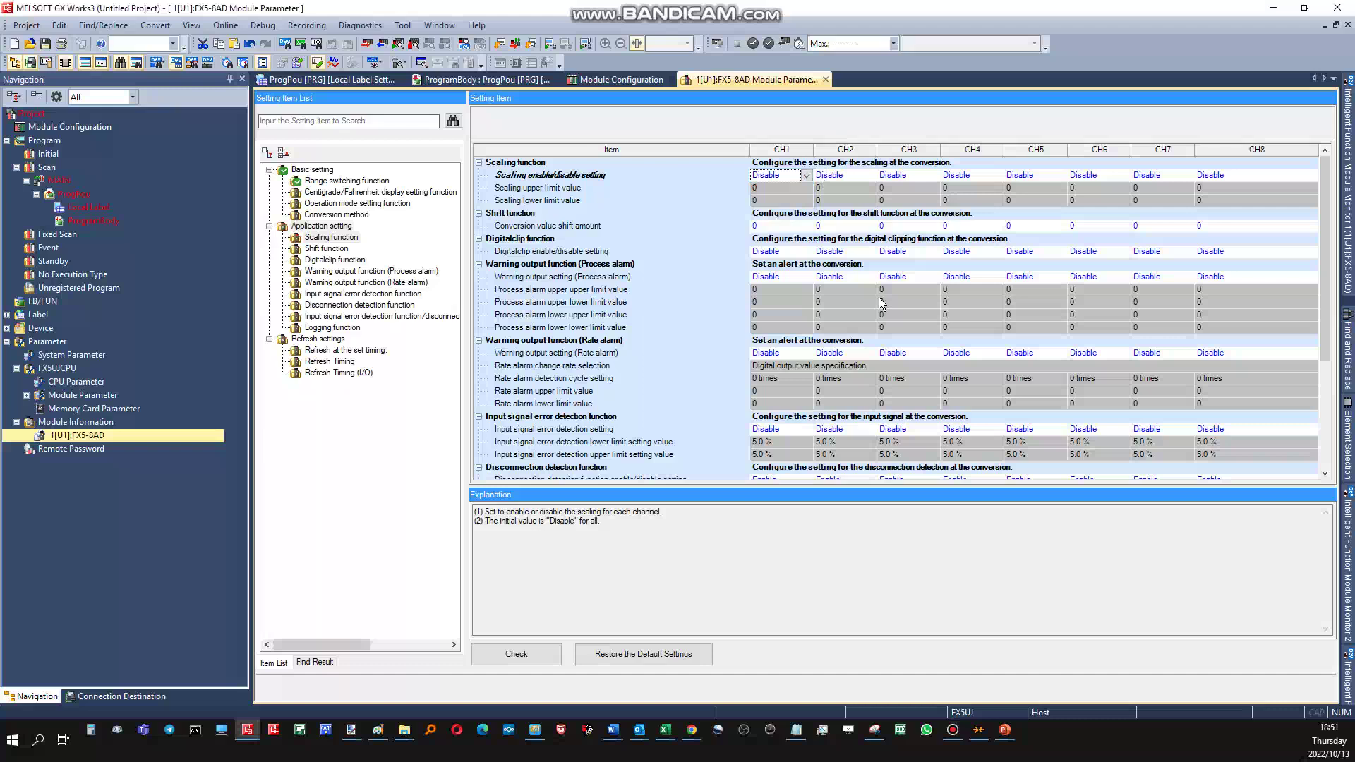
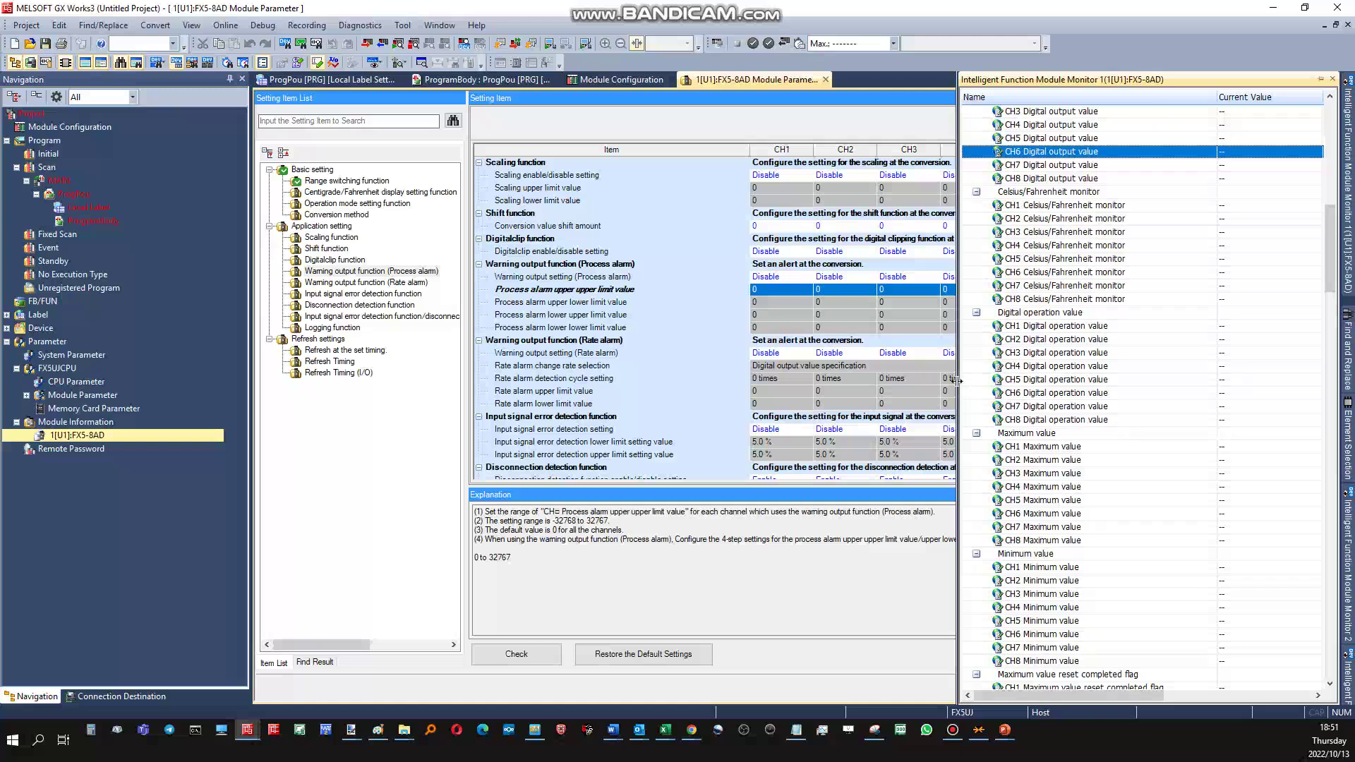
- Widen the Intelligent Function Module Monitor to expose its assigned device and data type columns, and return to the module parameters
{"action": "left_click", "coordinate": [950, 379]}
{"action": "left_click_drag", "start_coordinate": [956, 381], "coordinate": [707, 381]}
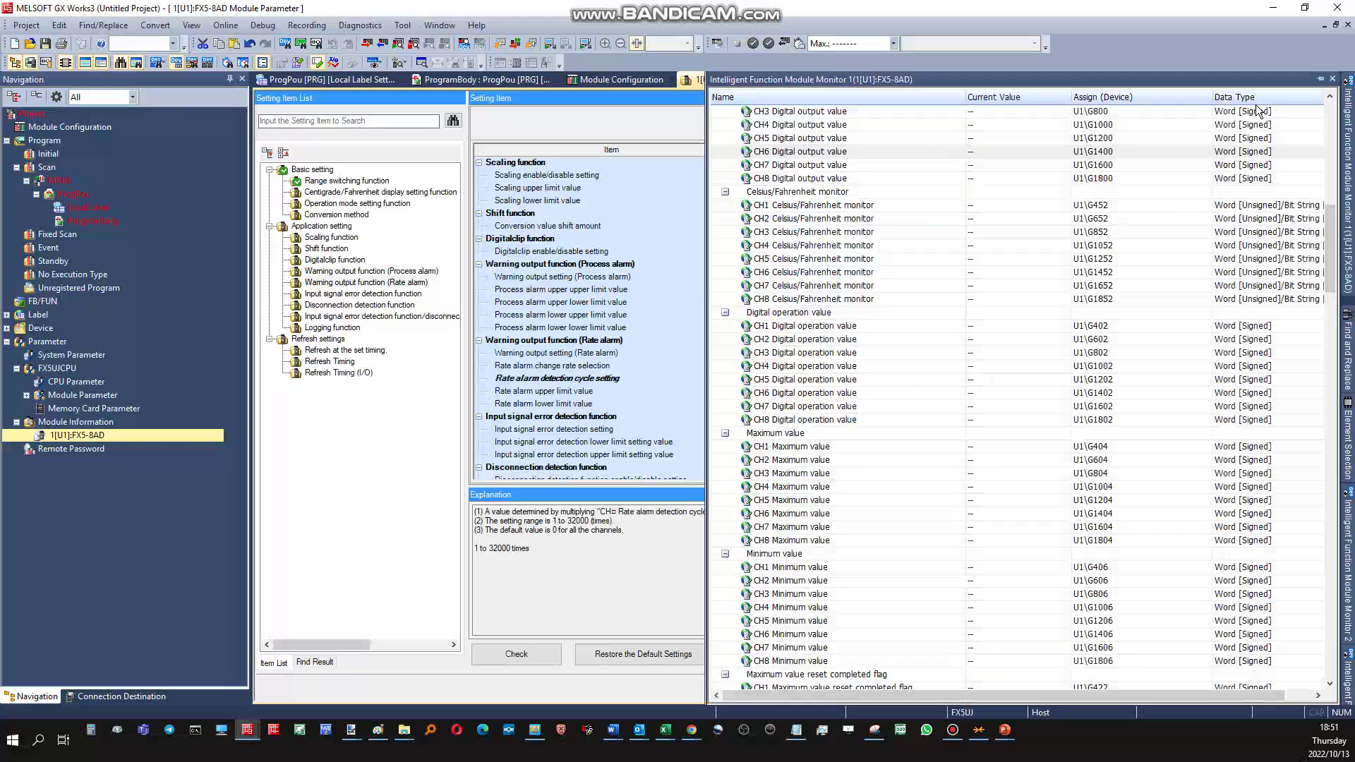
{"action": "left_click", "coordinate": [687, 241]}
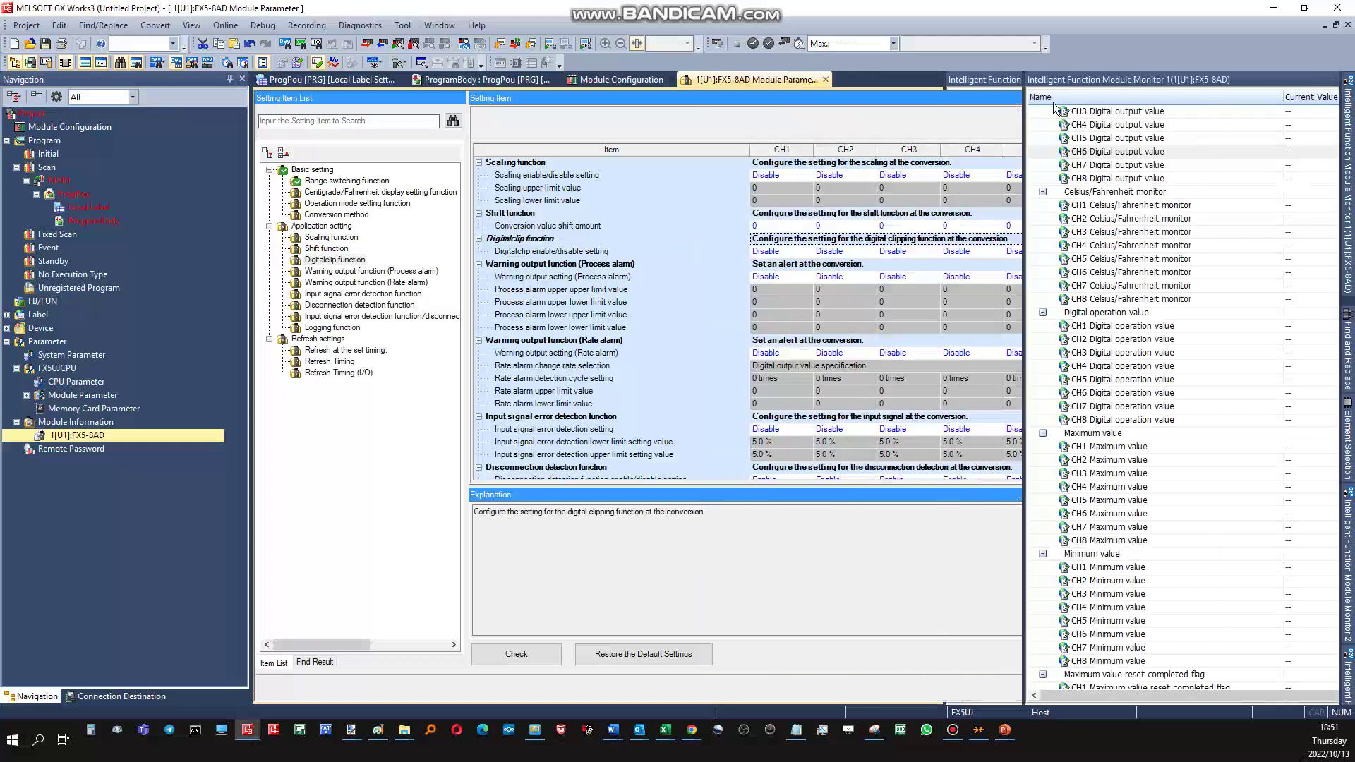
- Review the process alarm, rate alarm and logging function items in the application settings
{"action": "left_click", "coordinate": [583, 366]}
{"action": "left_click", "coordinate": [611, 318]}
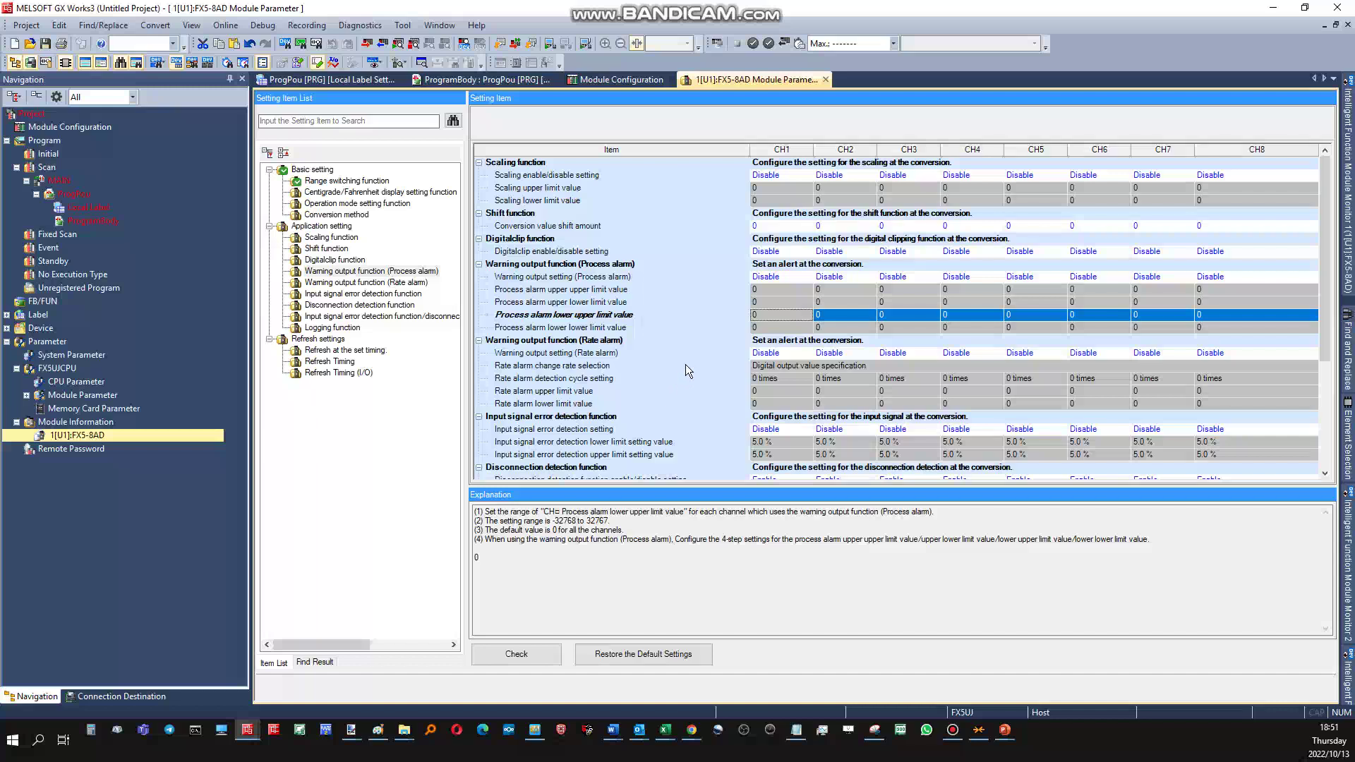
{"action": "scroll", "coordinate": [684, 364], "scroll_direction": "down", "scroll_amount": 5}
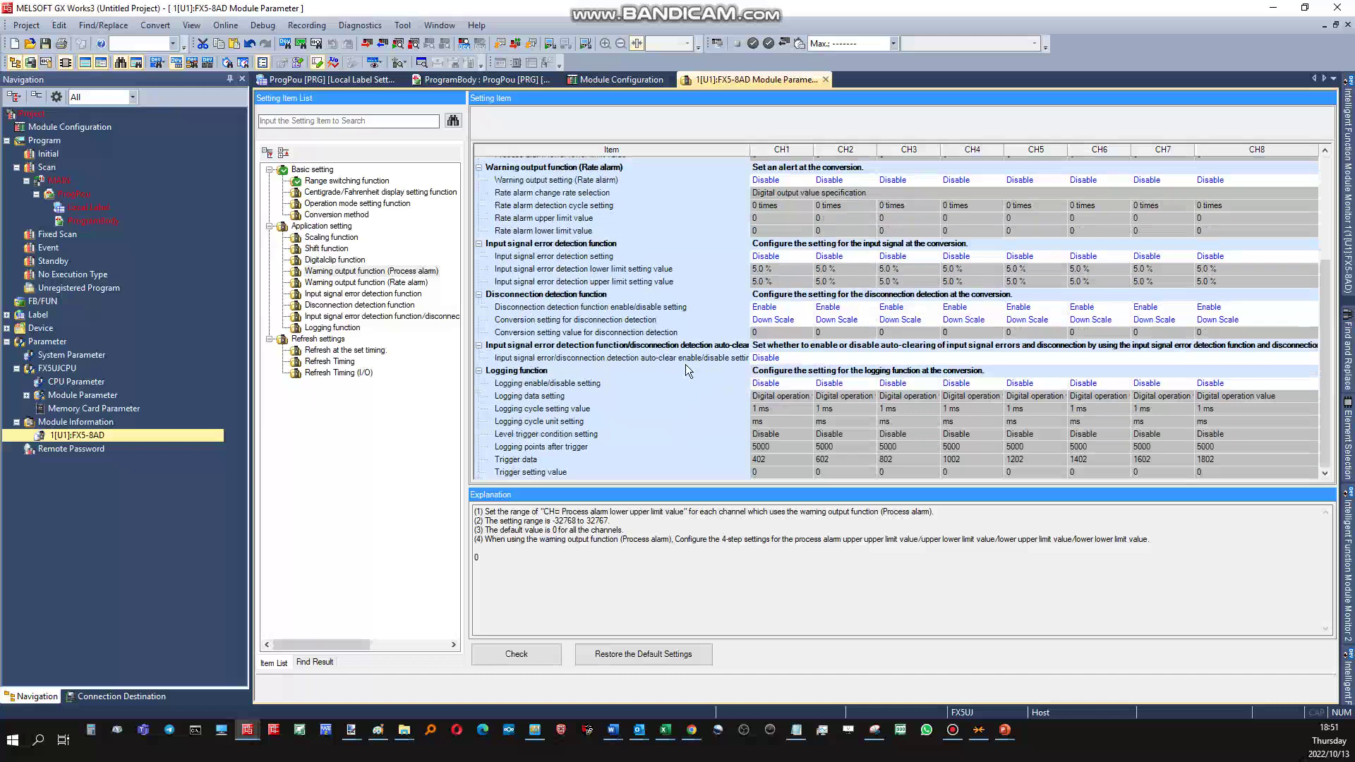
{"action": "left_click", "coordinate": [592, 383]}
{"action": "left_click", "coordinate": [582, 421]}
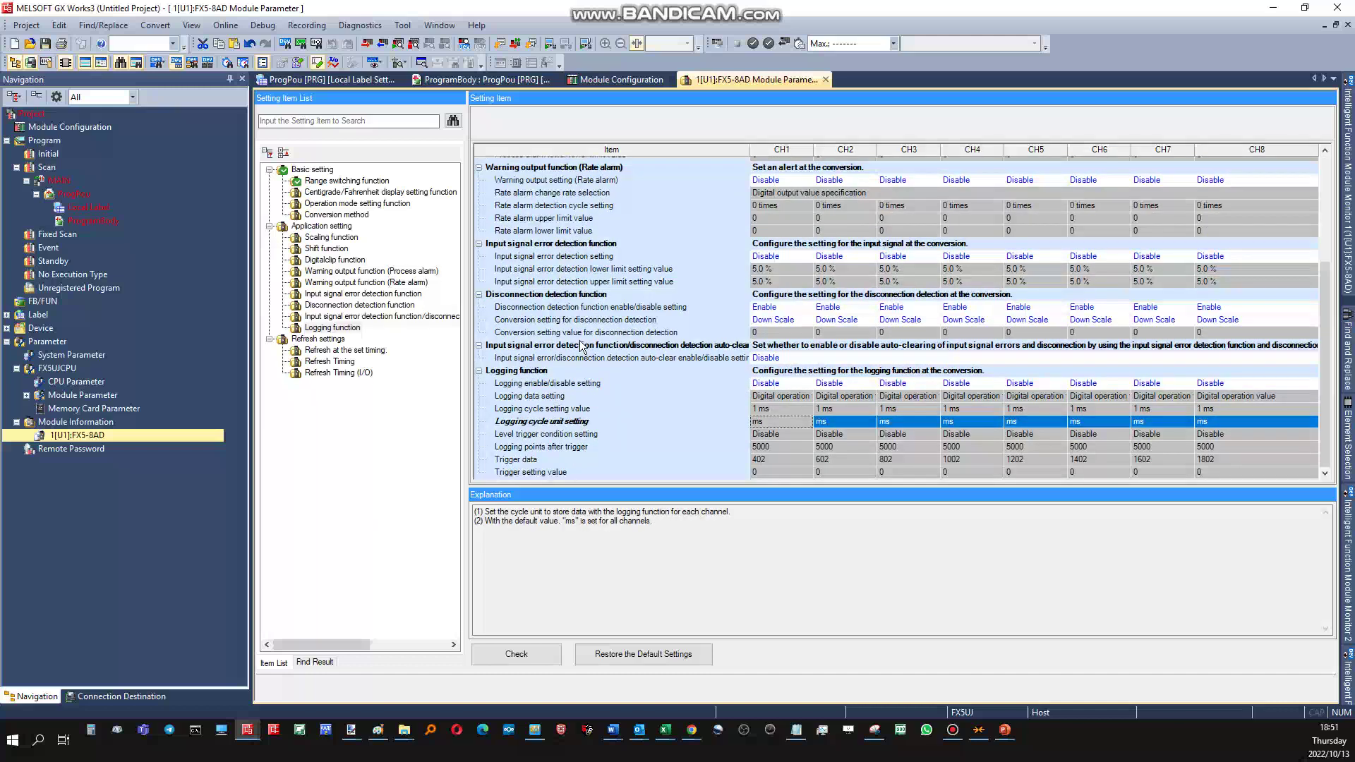
- Show the refresh settings and examine the items transferred to the intelligent function module and to the CPU
{"action": "left_click", "coordinate": [321, 340]}
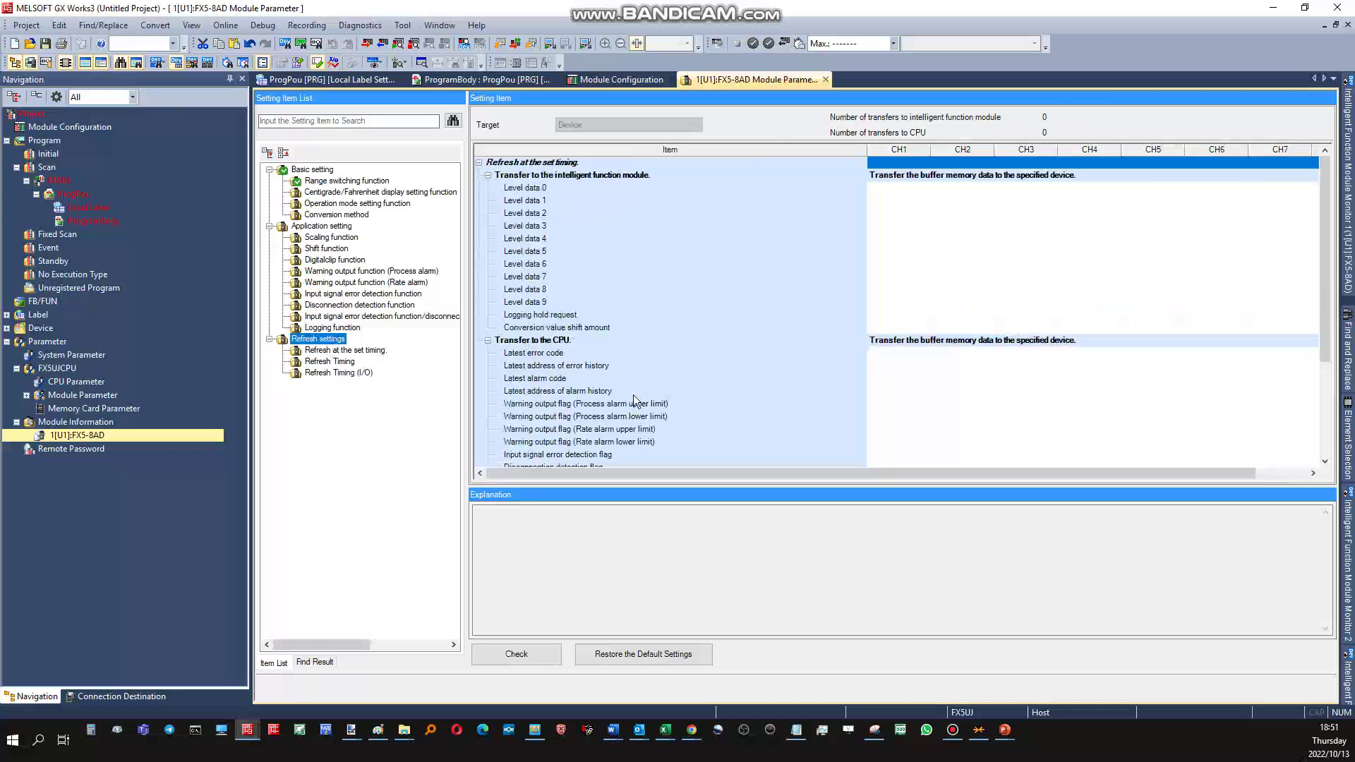
{"action": "left_click", "coordinate": [633, 294]}
{"action": "scroll", "coordinate": [645, 372], "scroll_direction": "down", "scroll_amount": 4}
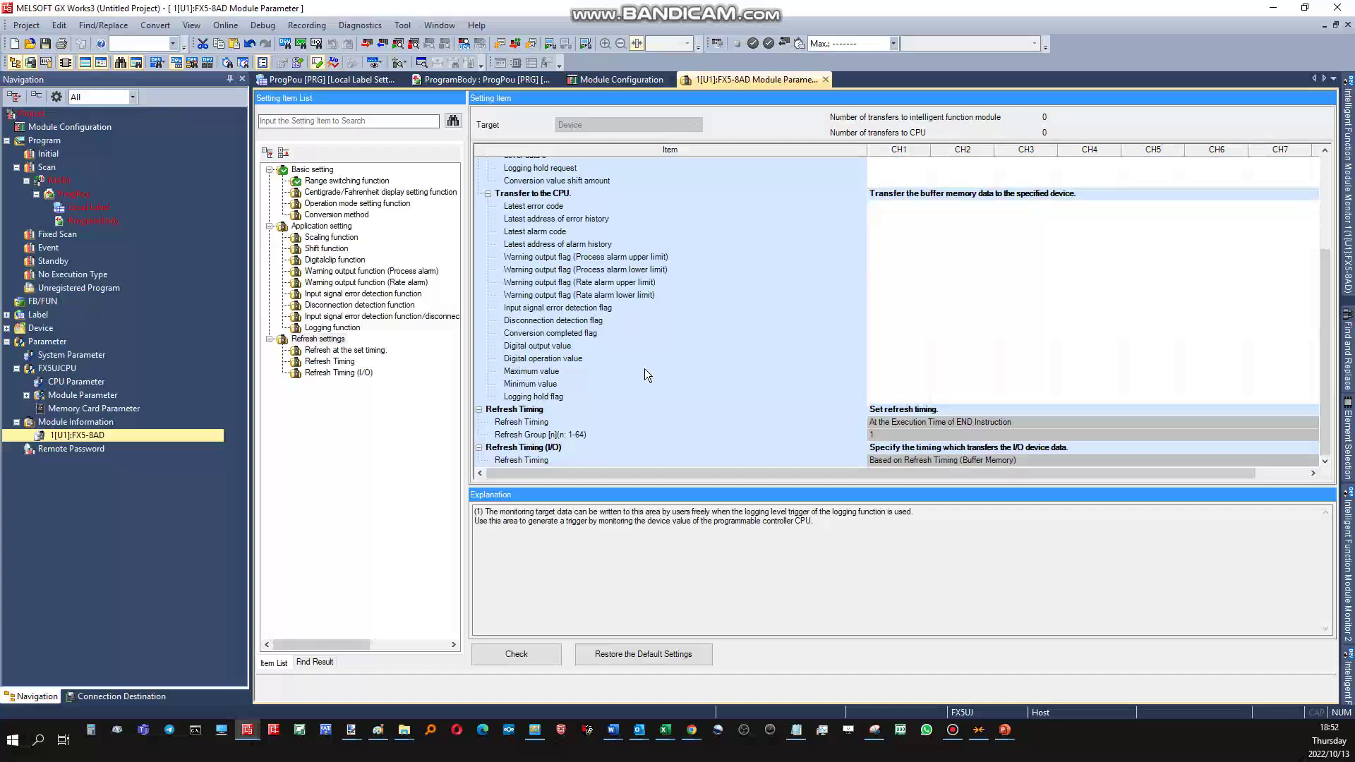
{"action": "scroll", "coordinate": [618, 363], "scroll_direction": "up", "scroll_amount": 1}
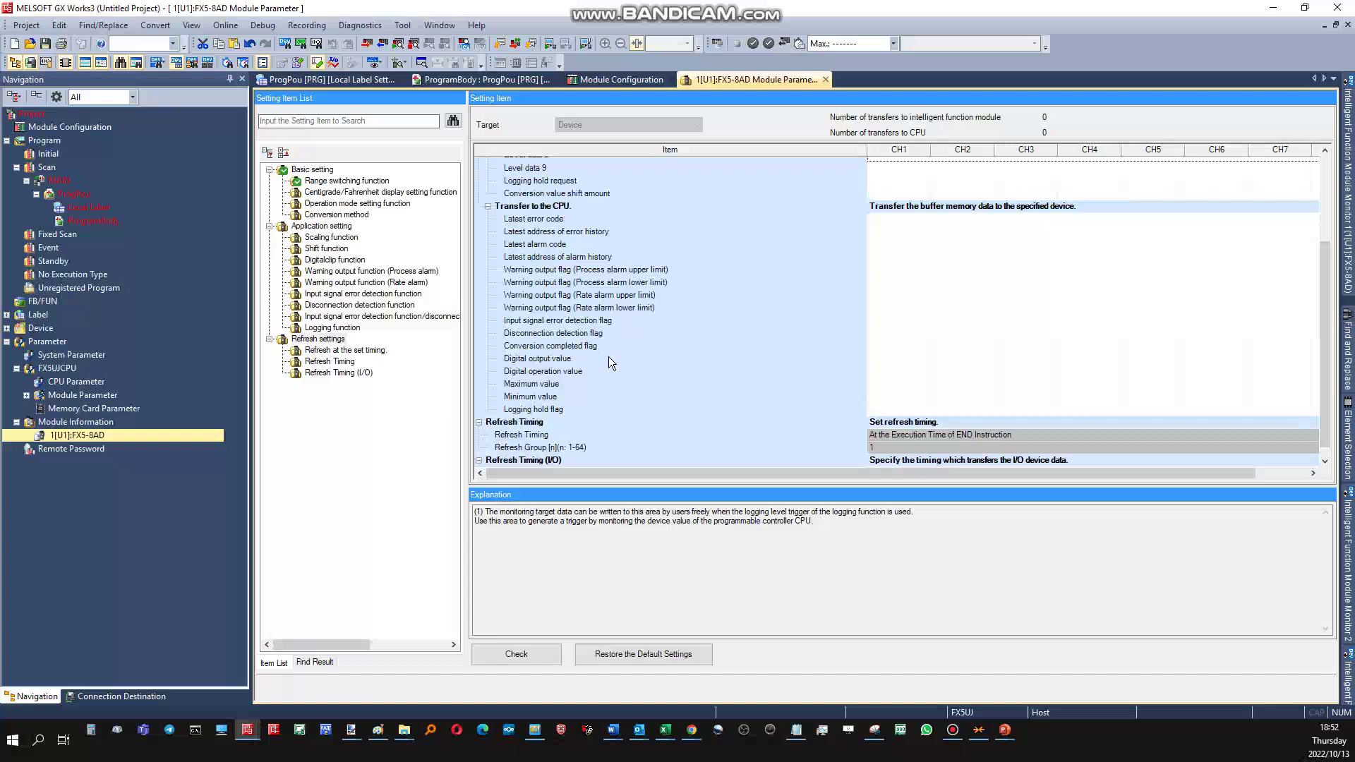
{"action": "scroll", "coordinate": [608, 351], "scroll_direction": "up", "scroll_amount": 4}
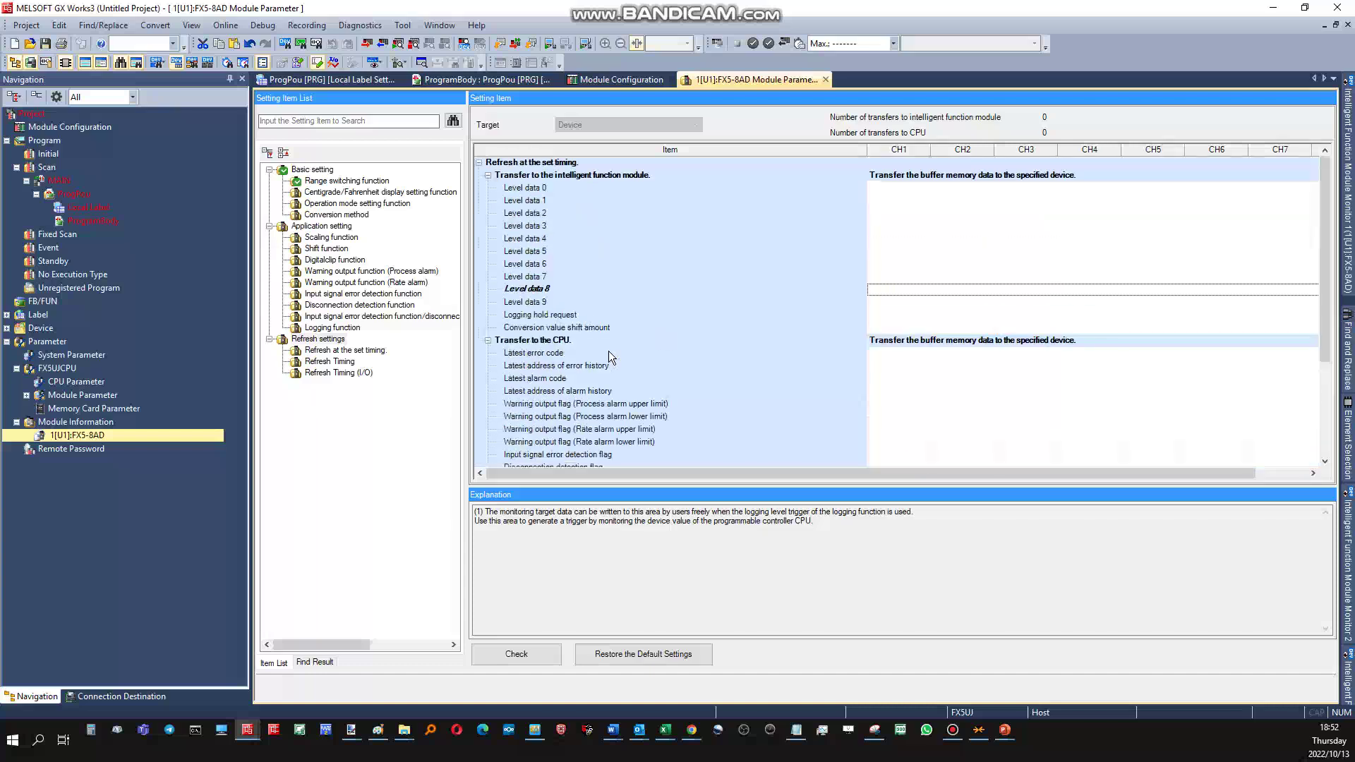
{"action": "scroll", "coordinate": [608, 352], "scroll_direction": "down", "scroll_amount": 4}
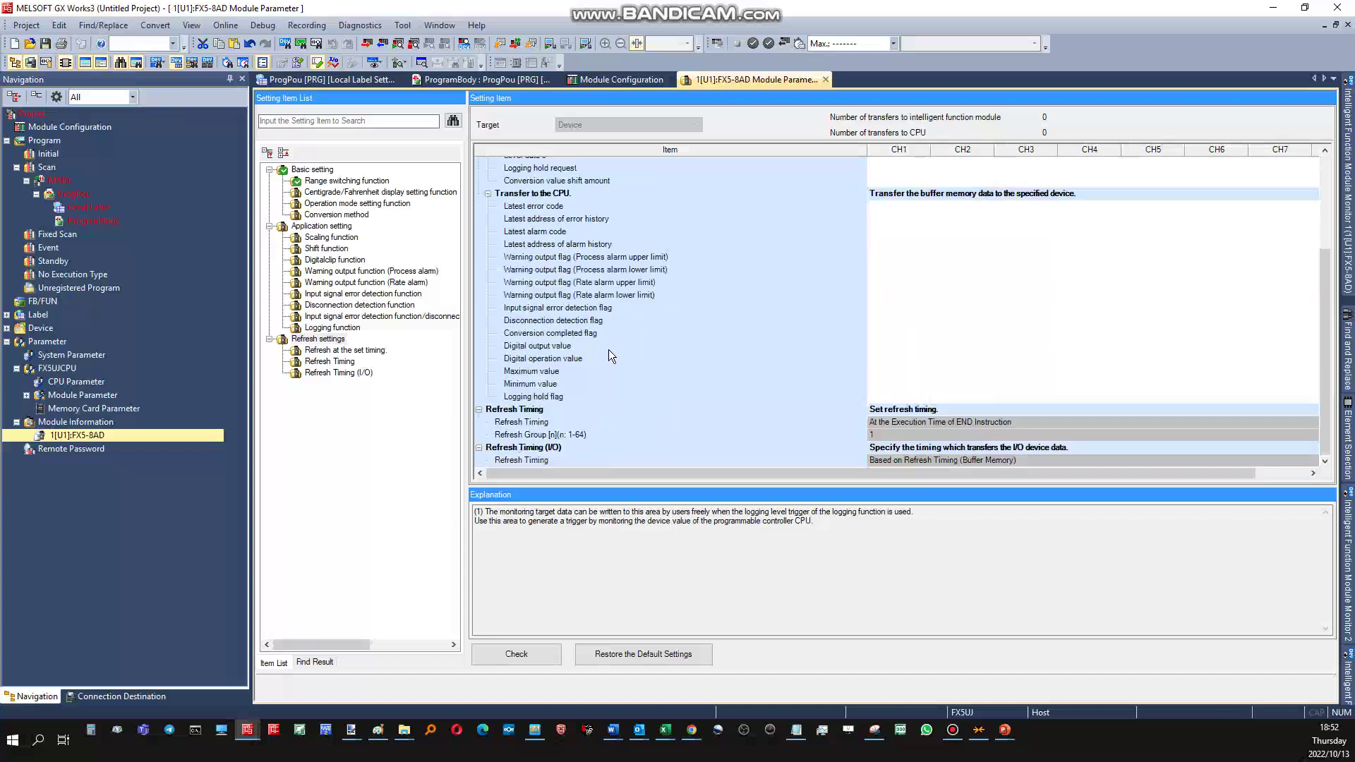
{"action": "scroll", "coordinate": [608, 347], "scroll_direction": "up", "scroll_amount": 1}
- Compare the explanations of Digital output value and Digital operation value under Transfer to the CPU
{"action": "left_click", "coordinate": [528, 359]}
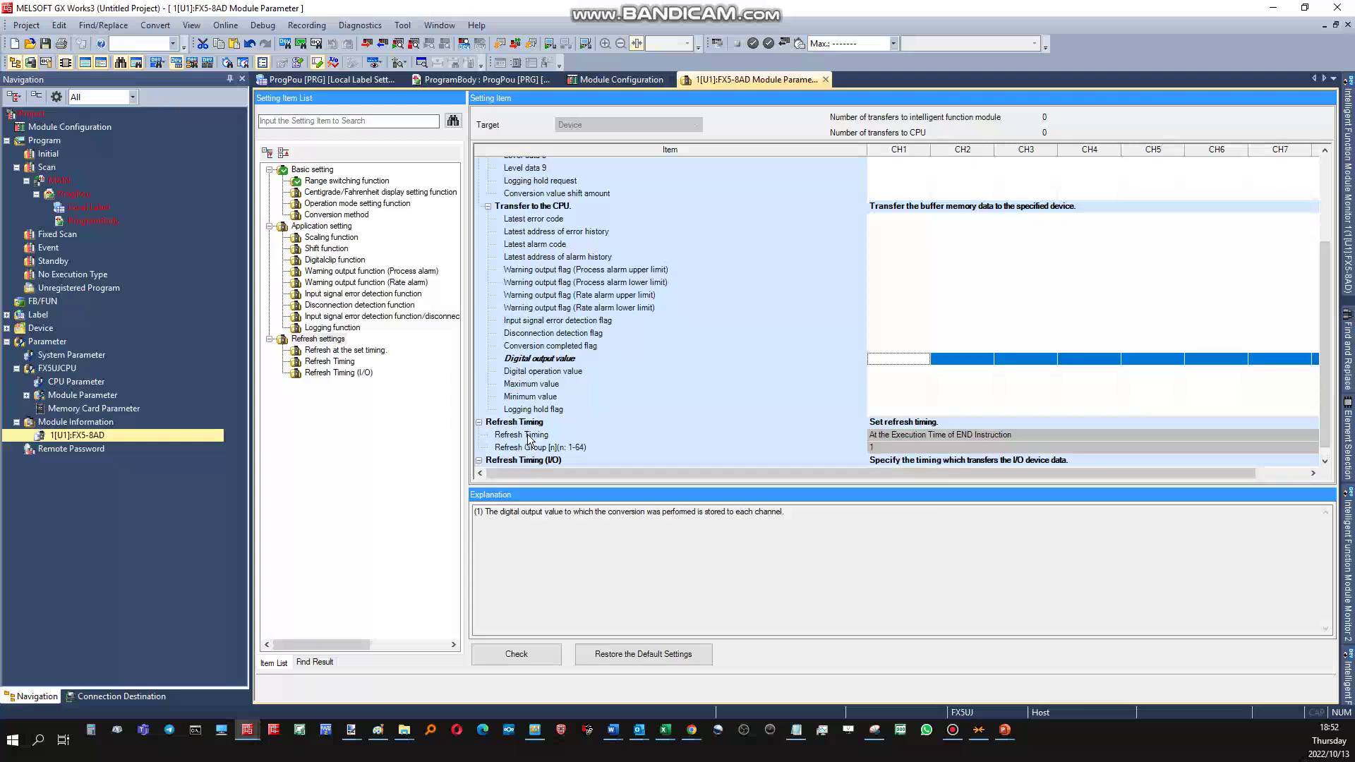
{"action": "left_click", "coordinate": [538, 372]}
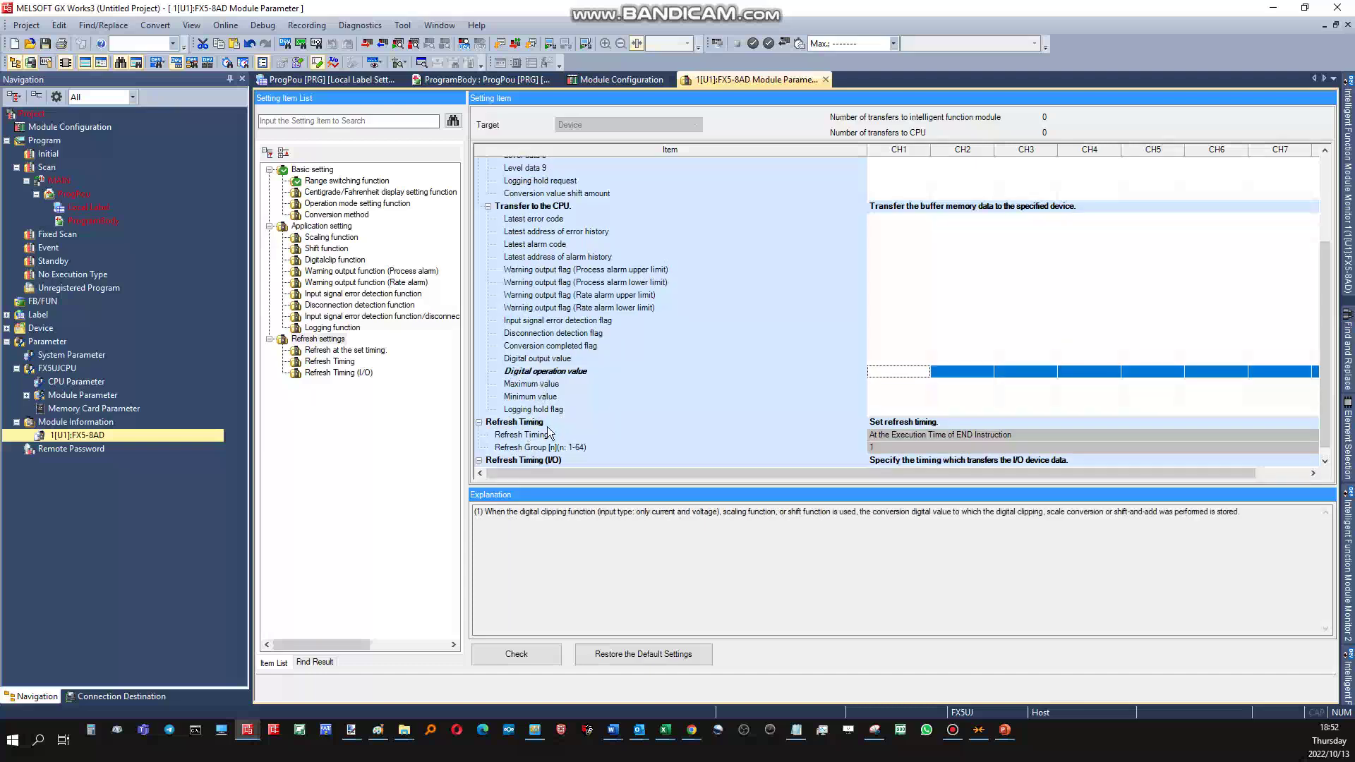
{"action": "left_click", "coordinate": [544, 359]}
{"action": "left_click", "coordinate": [546, 371]}
{"action": "left_click", "coordinate": [544, 359]}
{"action": "left_click", "coordinate": [547, 372]}
{"action": "left_click", "coordinate": [551, 359]}
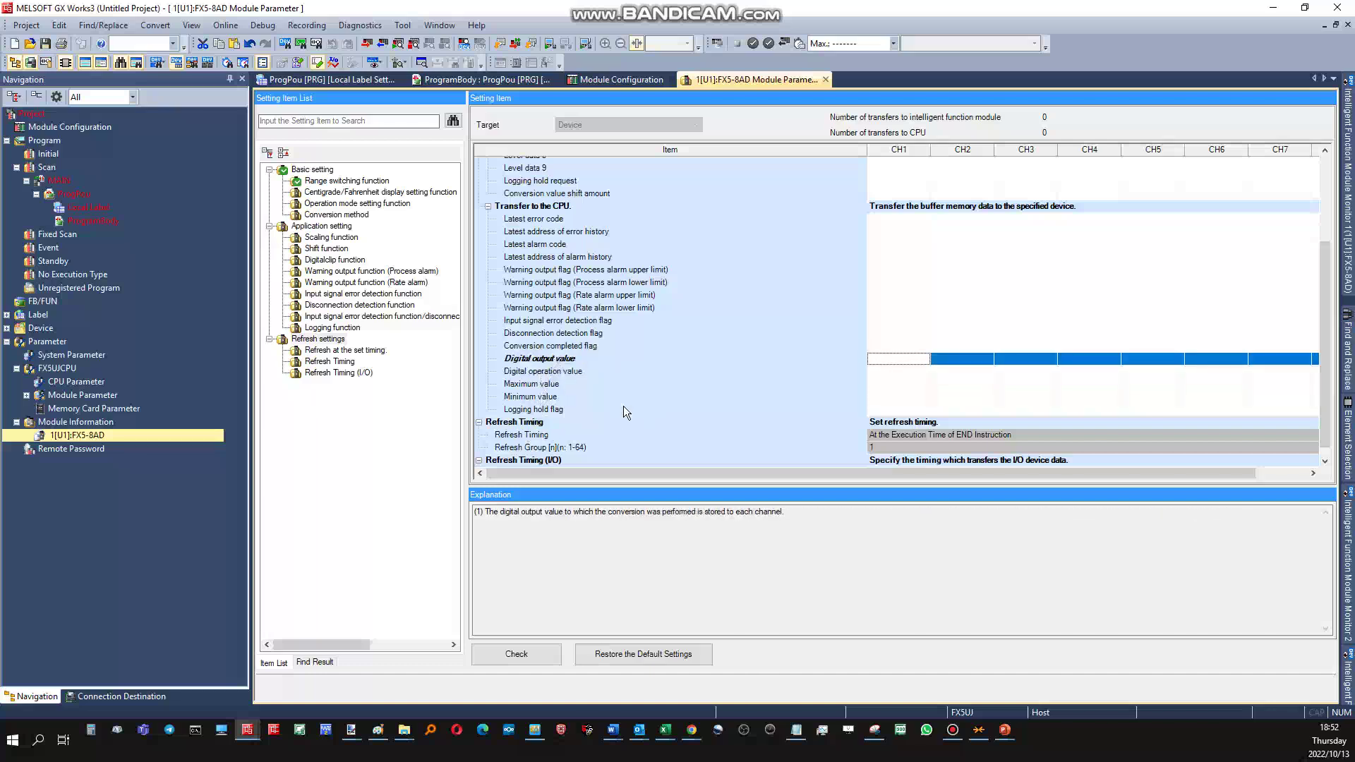
- Assign the Digital output value of CH1 to device D100 and of CH2 to D200
{"action": "scroll", "coordinate": [678, 406], "scroll_direction": "down", "scroll_amount": 1}
{"action": "left_click", "coordinate": [865, 370]}
{"action": "left_click", "coordinate": [580, 347]}
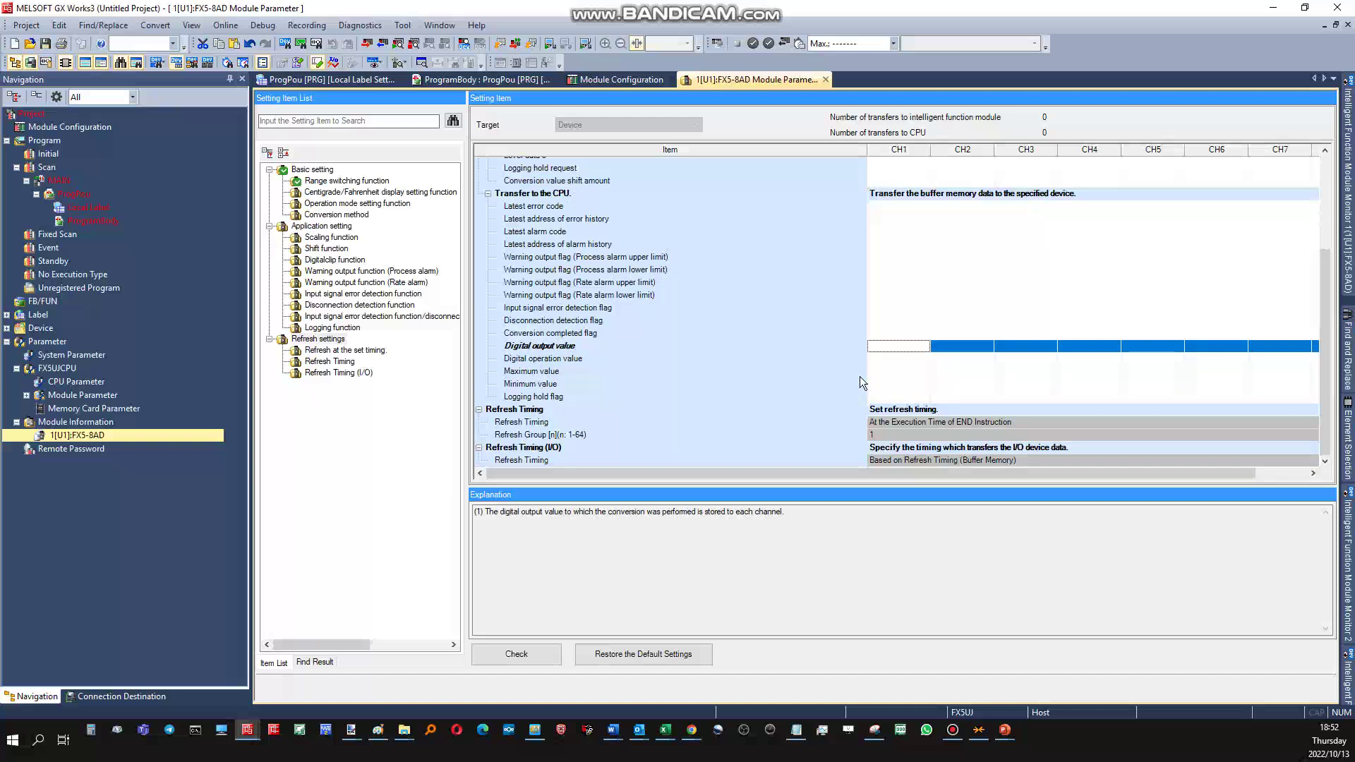
{"action": "left_click", "coordinate": [902, 348]}
{"action": "type", "text": "D100"}
{"action": "left_click", "coordinate": [945, 349]}
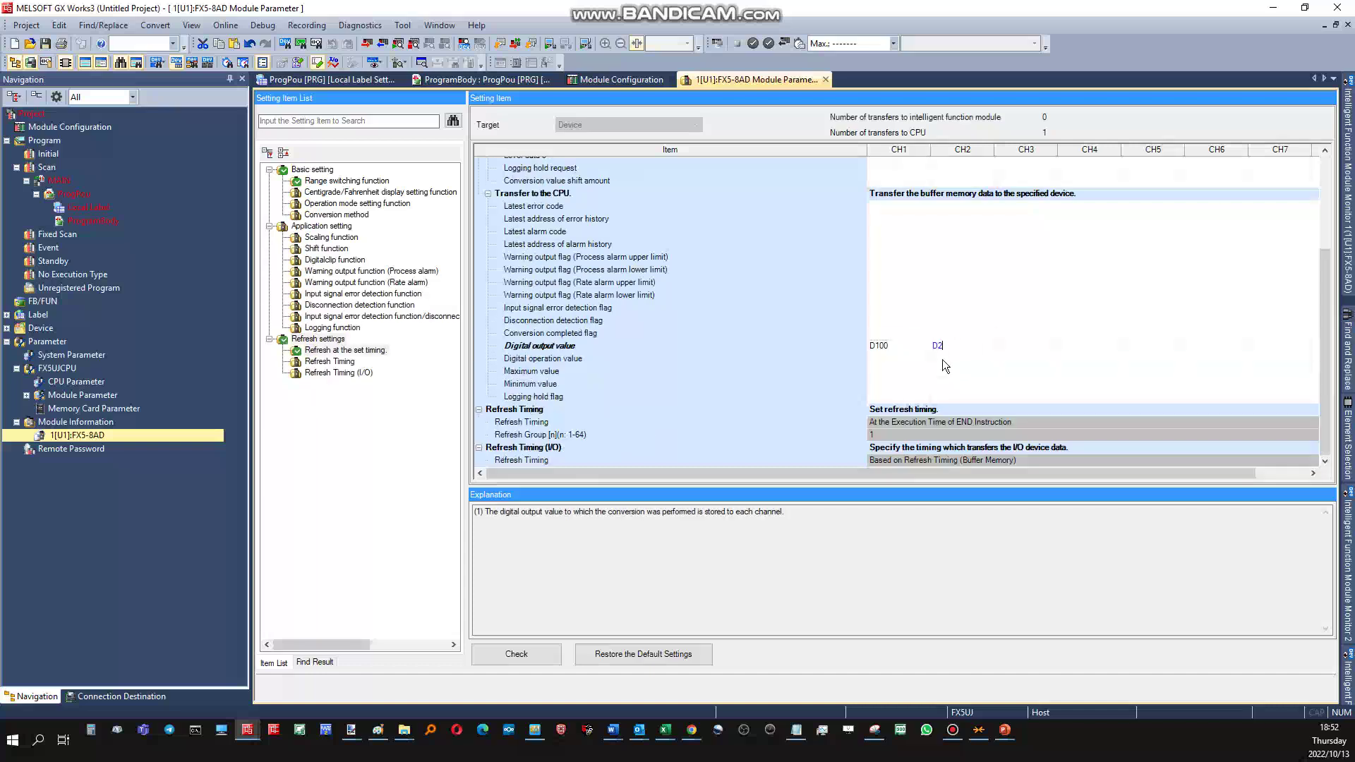
{"action": "left_click", "coordinate": [953, 370]}
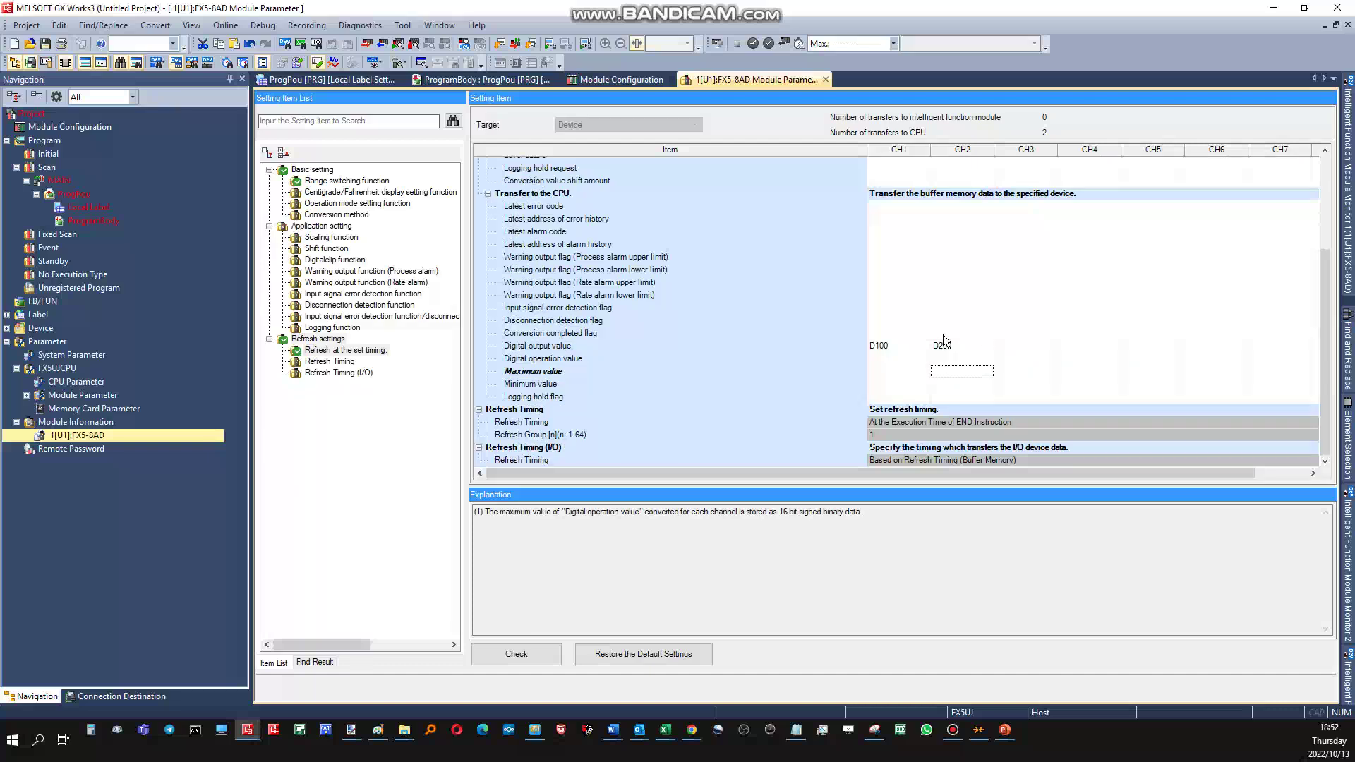
- Assign the Digital output value of CH3 to device D300 and of CH4 to D400
{"action": "left_click", "coordinate": [999, 355]}
{"action": "left_click", "coordinate": [1014, 348]}
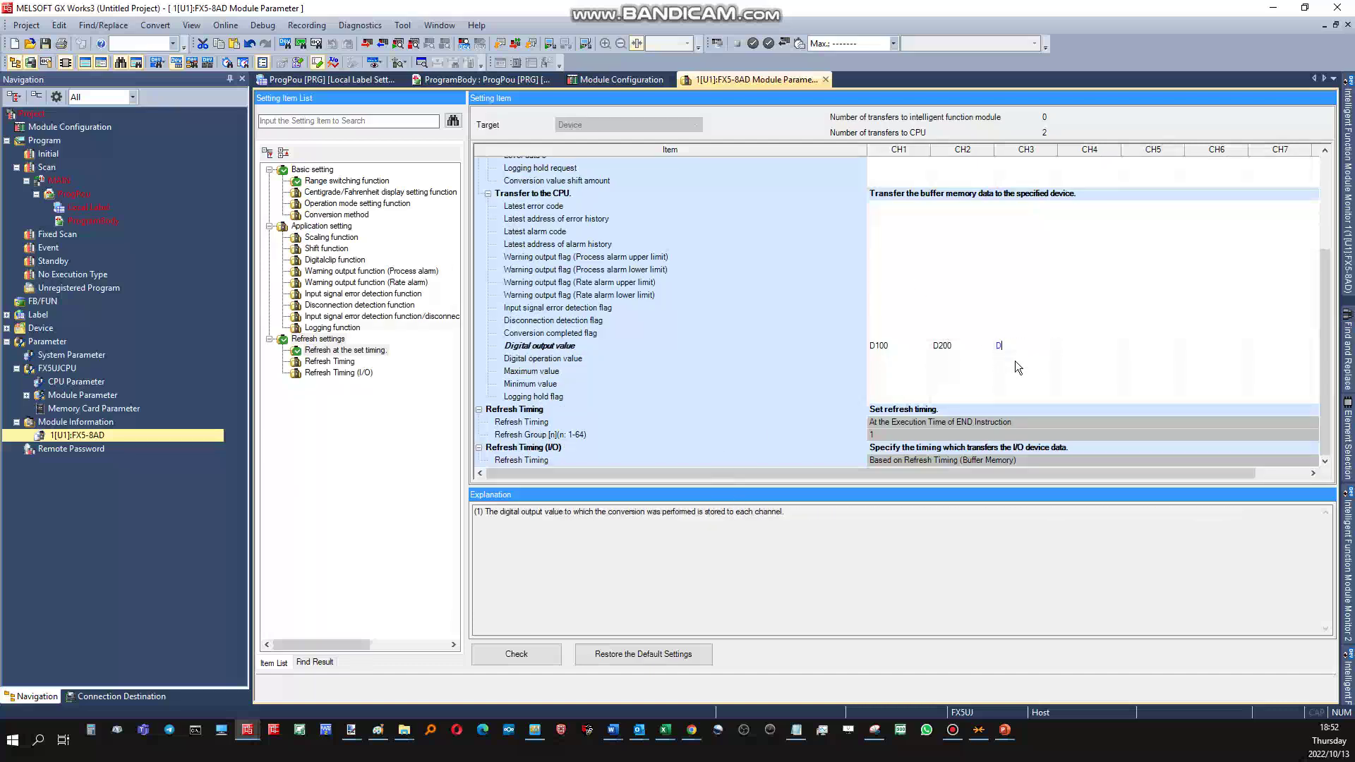
{"action": "type", "text": "D300"}
{"action": "left_click", "coordinate": [1087, 349]}
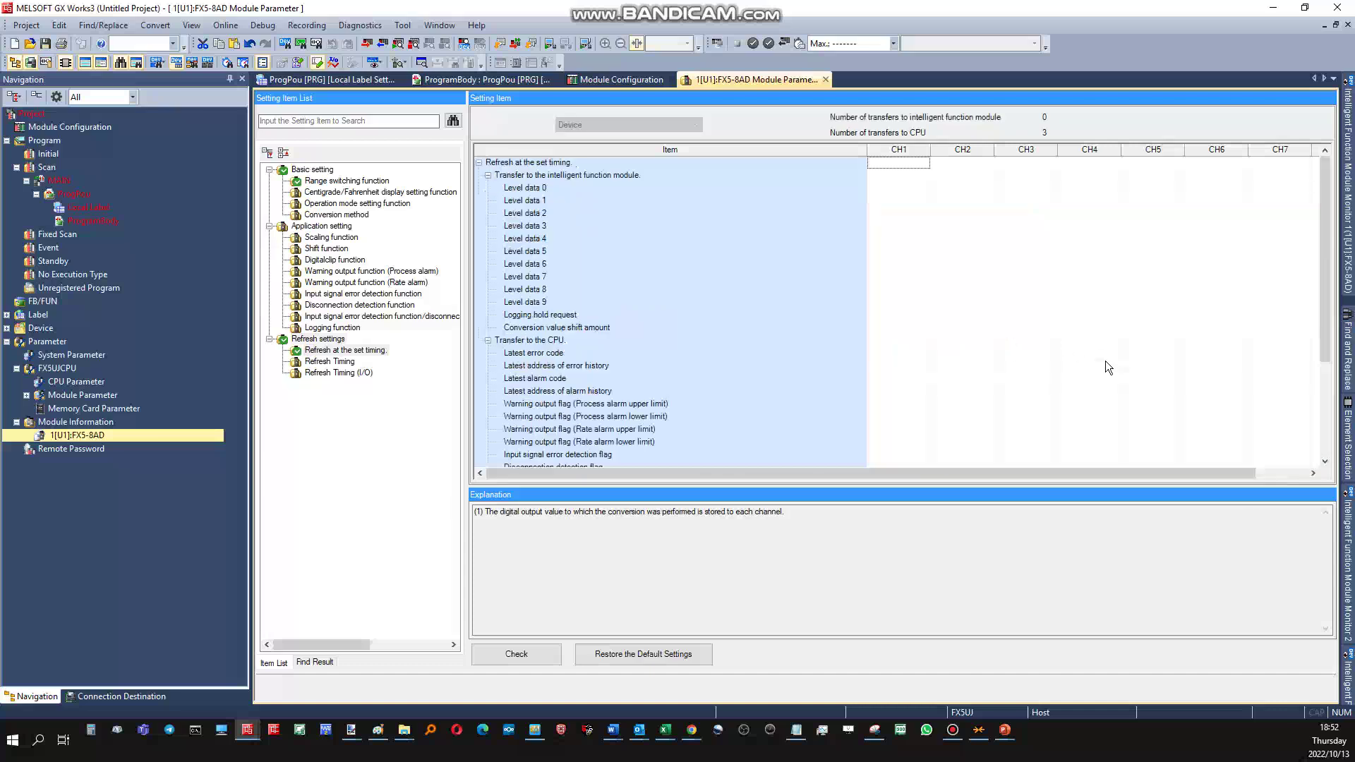
{"action": "type", "text": "D400"}
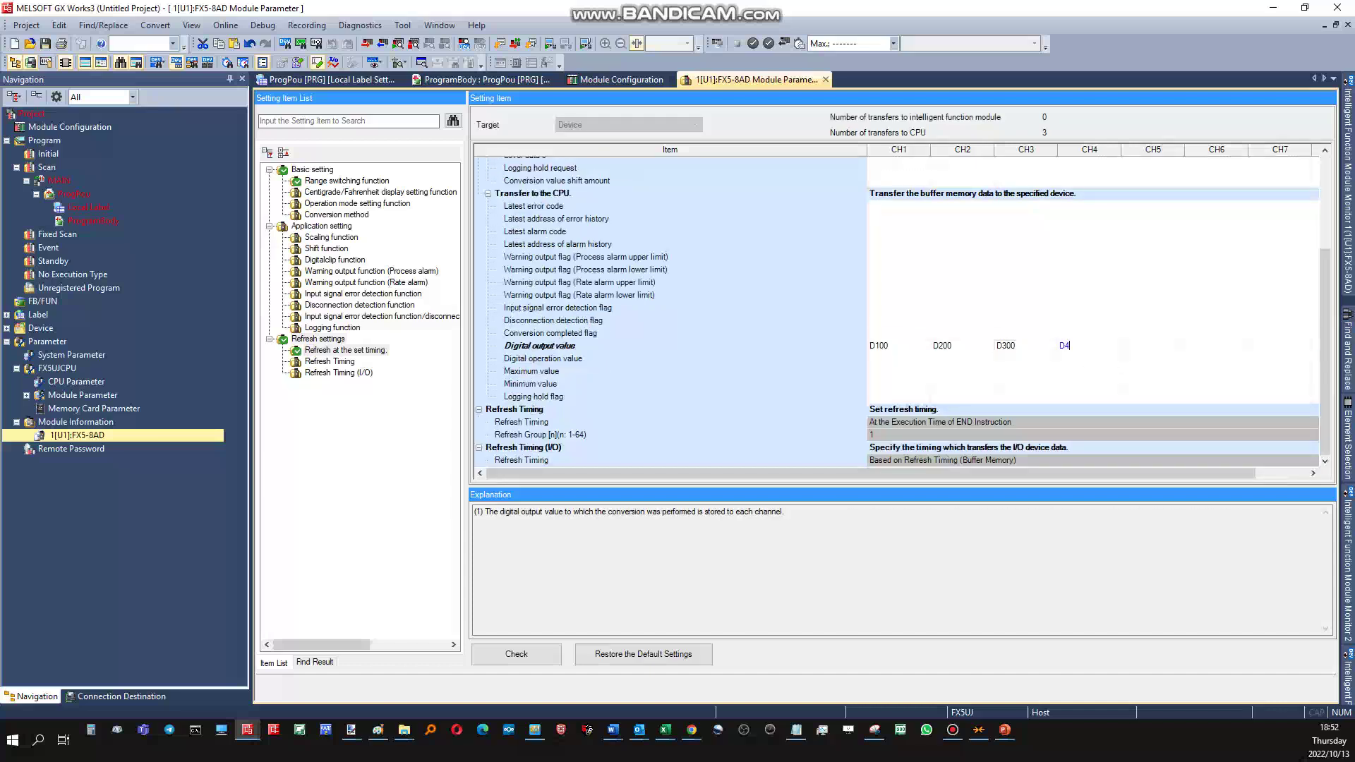
- Assign the Digital output values of CH5, CH6 and CH7 to devices D500, D600 and D700
{"action": "left_click", "coordinate": [1148, 345]}
{"action": "type", "text": "D500"}
{"action": "left_click", "coordinate": [1205, 349]}
{"action": "type", "text": "D600"}
{"action": "left_click", "coordinate": [1249, 371]}
{"action": "left_click", "coordinate": [1265, 348]}
{"action": "type", "text": "D700"}
{"action": "left_click", "coordinate": [1174, 384]}
- Assign the Digital output value of CH8 to device D800
{"action": "left_click_drag", "start_coordinate": [1211, 473], "coordinate": [1289, 474]}
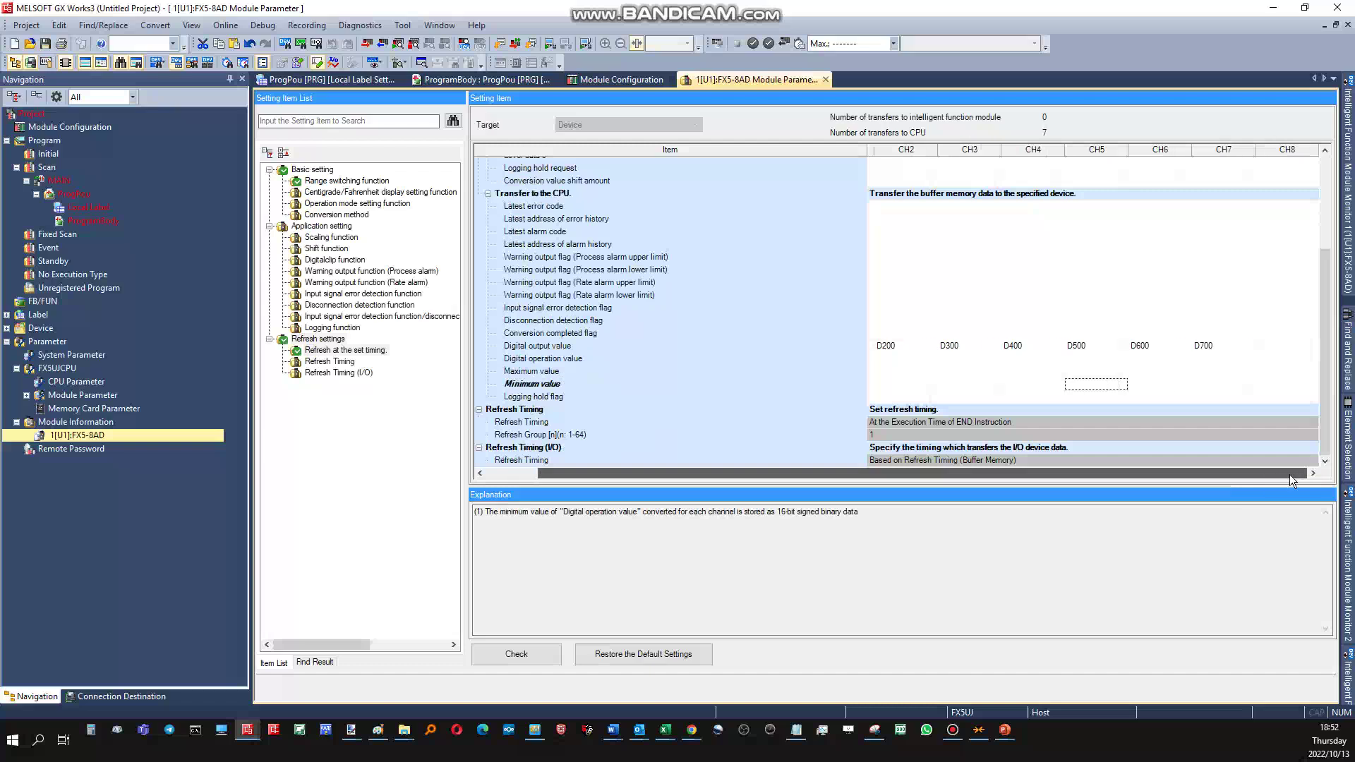
{"action": "left_click", "coordinate": [1263, 349]}
{"action": "type", "text": "D800"}
{"action": "key", "text": "Return"}
{"action": "left_click", "coordinate": [1206, 384]}
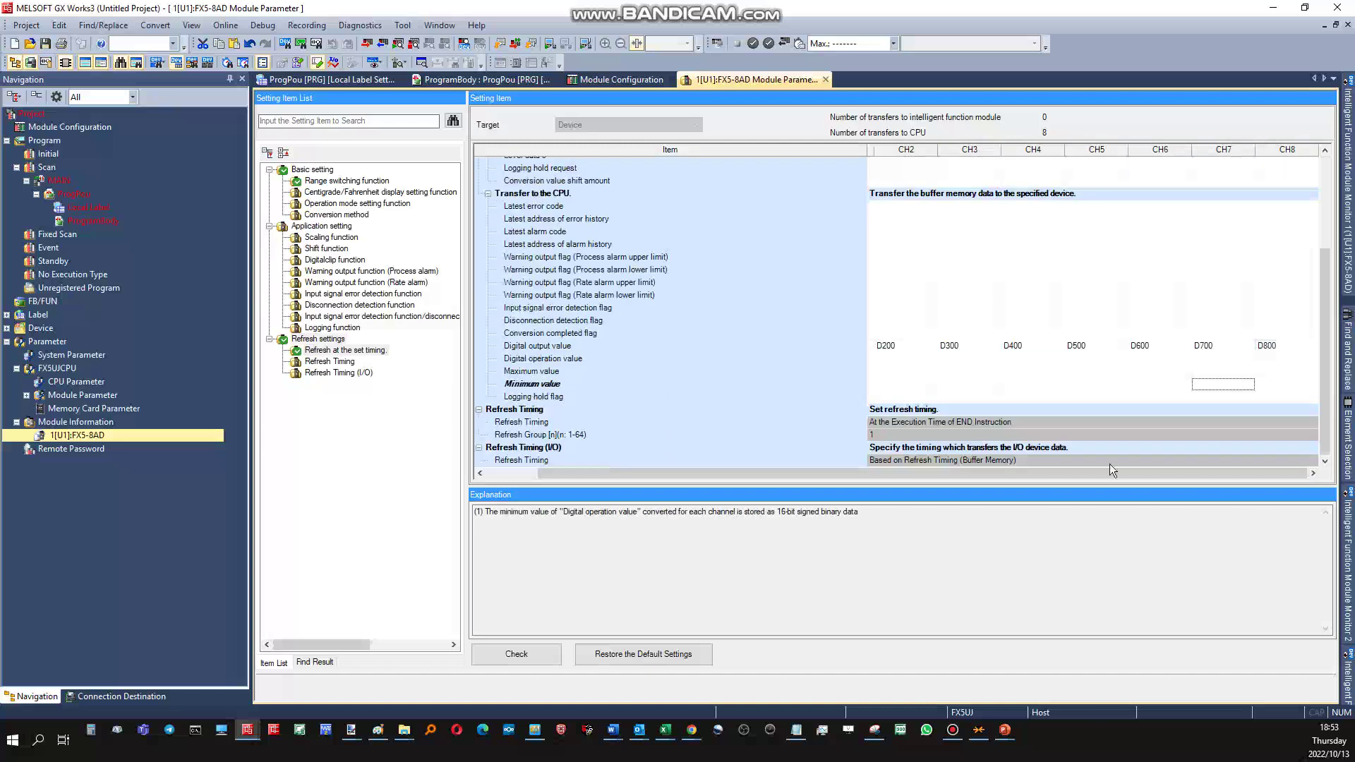
- Check the module parameters for errors and dismiss the result message
{"action": "left_click_drag", "start_coordinate": [976, 477], "coordinate": [735, 480]}
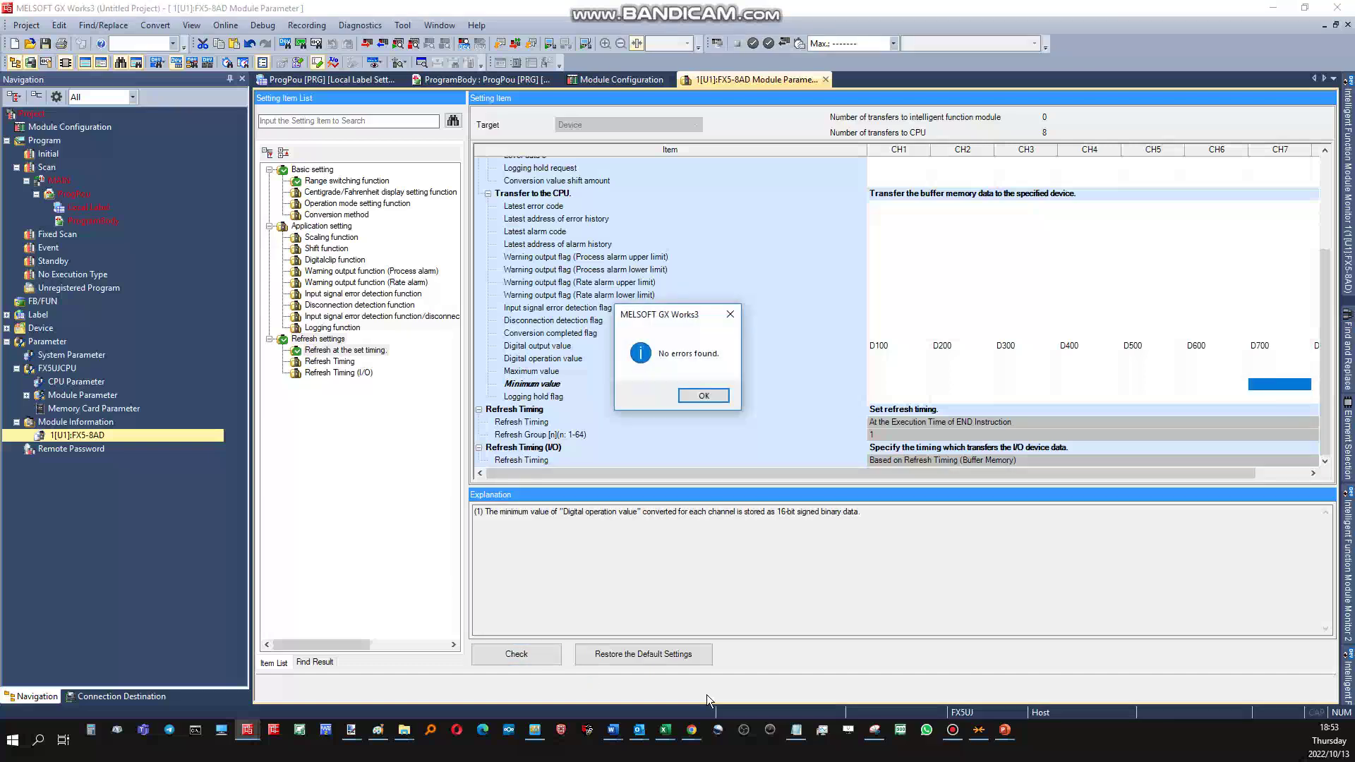
{"action": "left_click", "coordinate": [709, 396]}
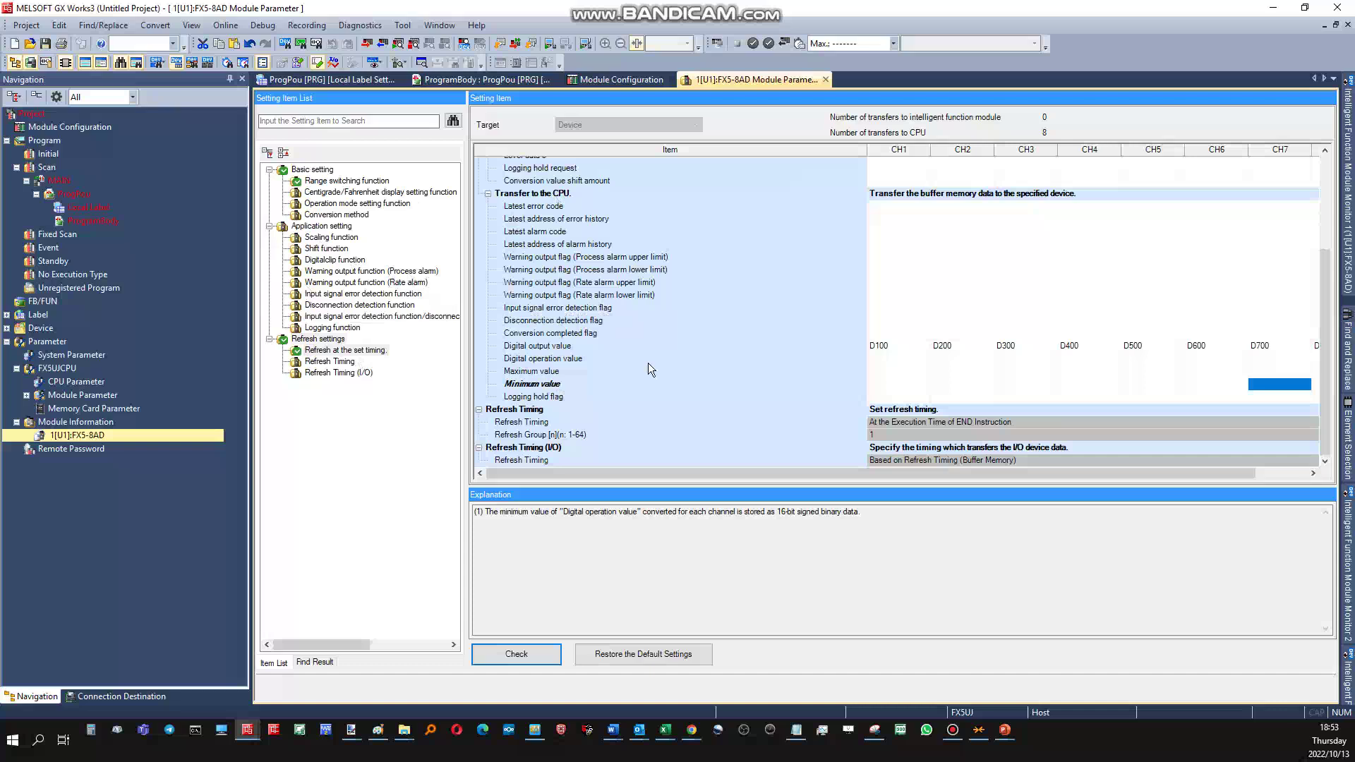
{"action": "left_click", "coordinate": [431, 426]}
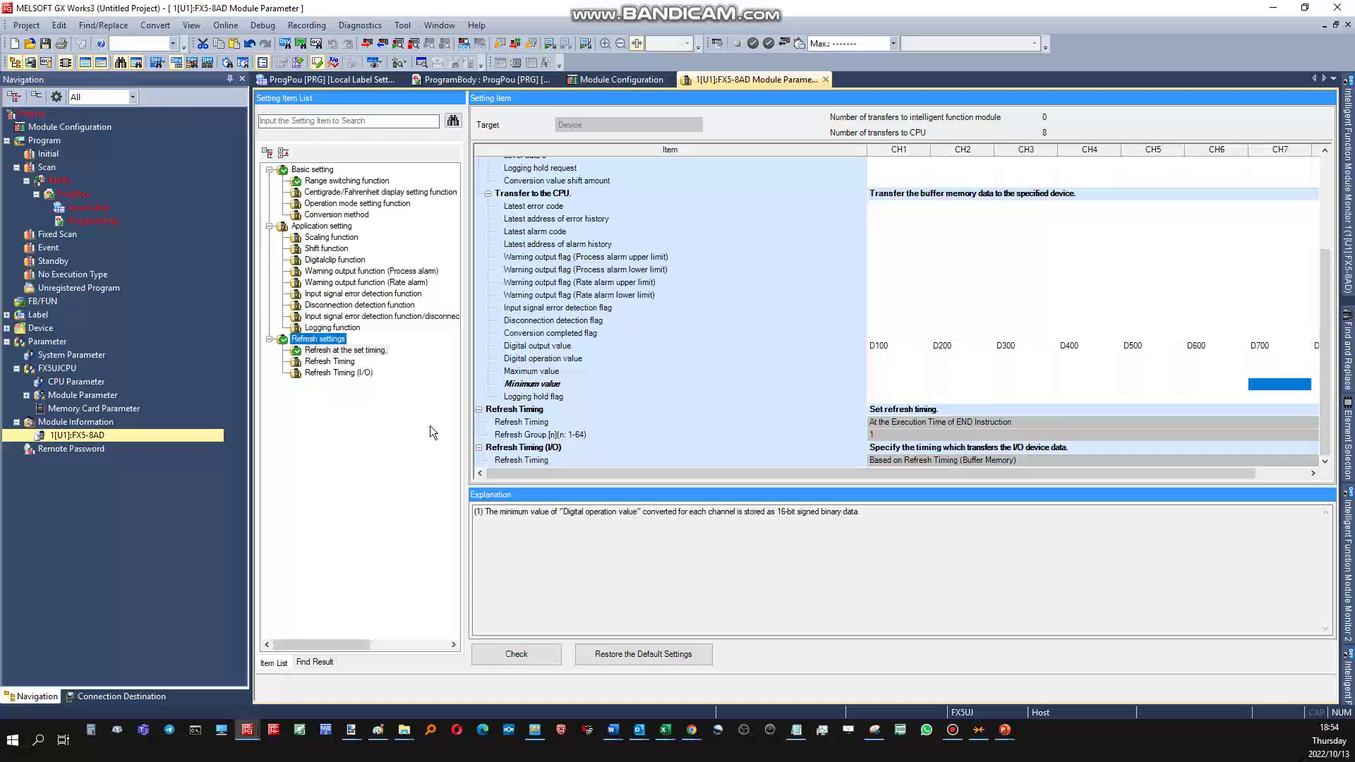
- Rebuild the entire project with Rebuild All
{"action": "left_click", "coordinate": [155, 25]}
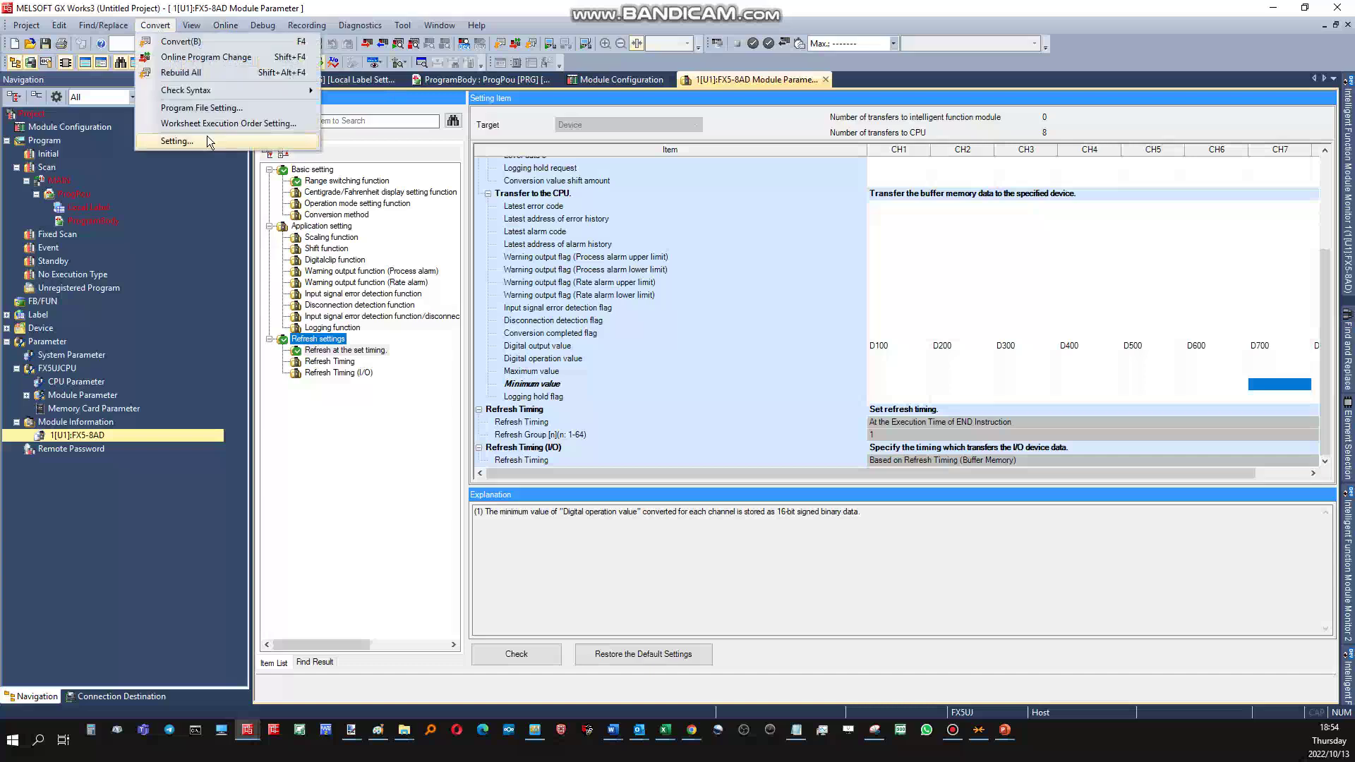
{"action": "left_click", "coordinate": [200, 74]}
{"action": "left_click", "coordinate": [763, 456]}
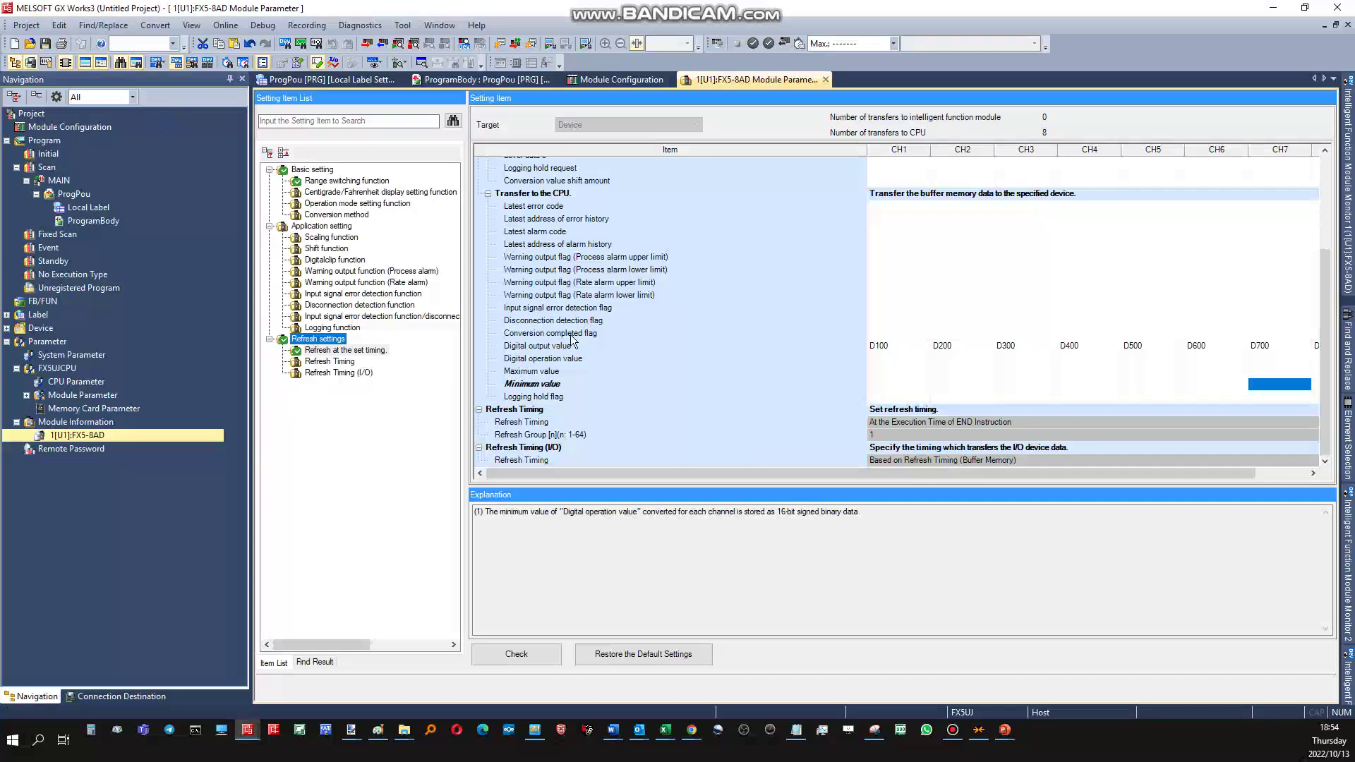
- Look through the Find and Replace and Intelligent Function Module Monitor windows, ending with Element Selection shown
{"action": "left_click", "coordinate": [1347, 432]}
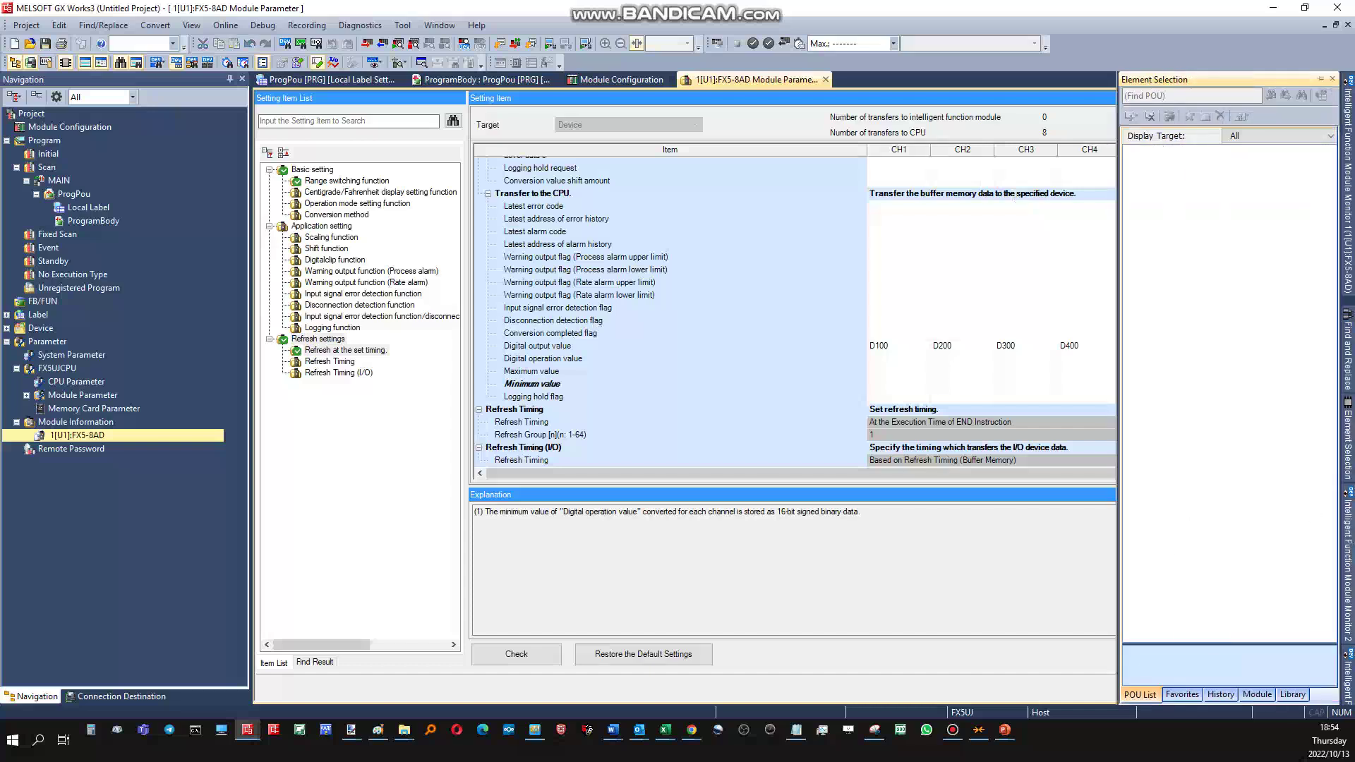
{"action": "left_click", "coordinate": [1348, 357]}
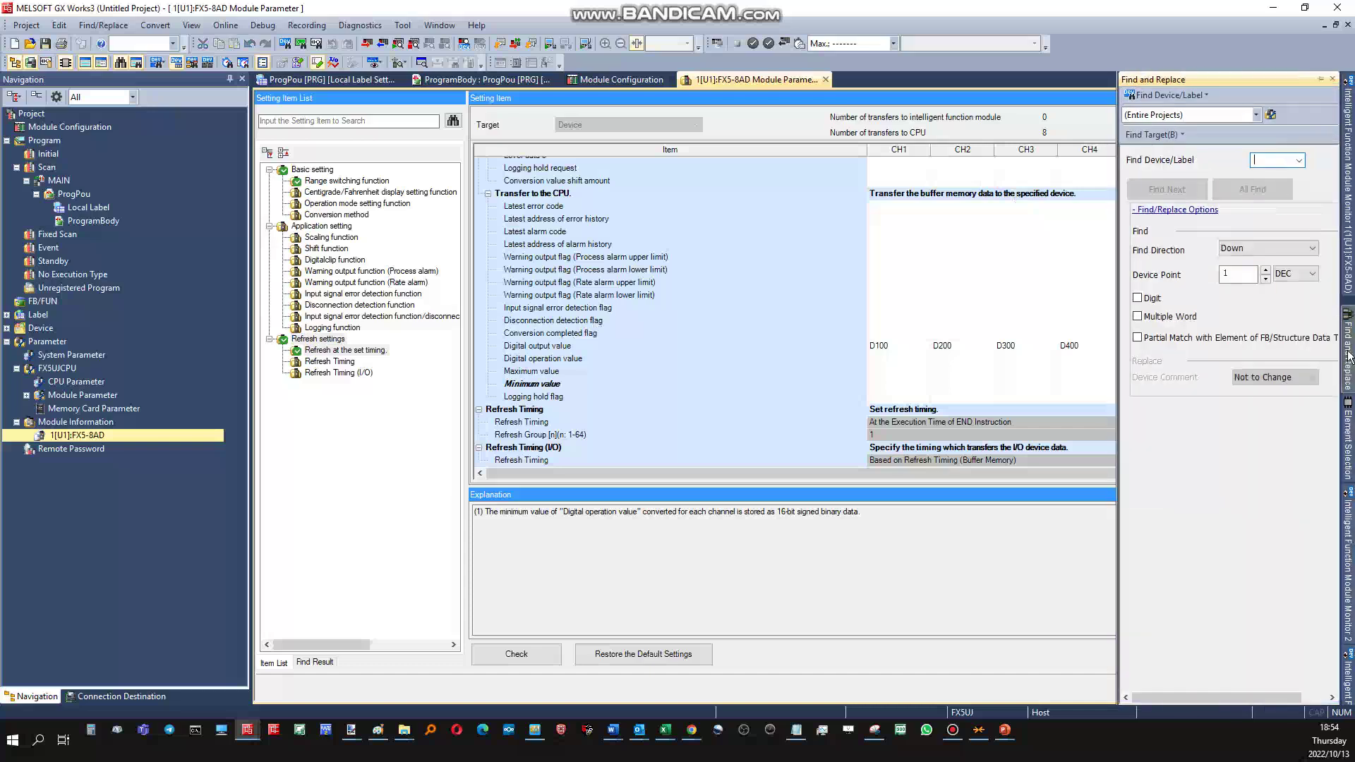
{"action": "left_click", "coordinate": [1347, 215]}
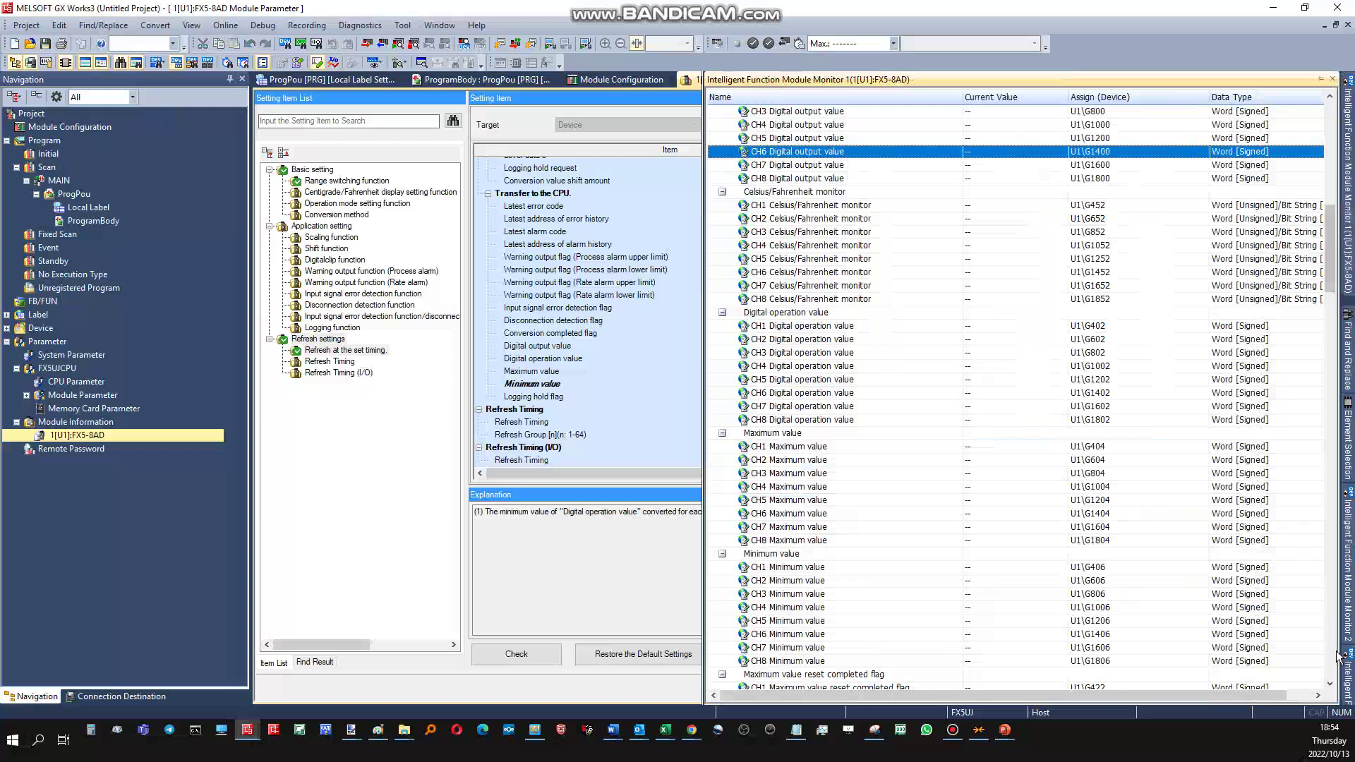
{"action": "left_click", "coordinate": [1348, 683]}
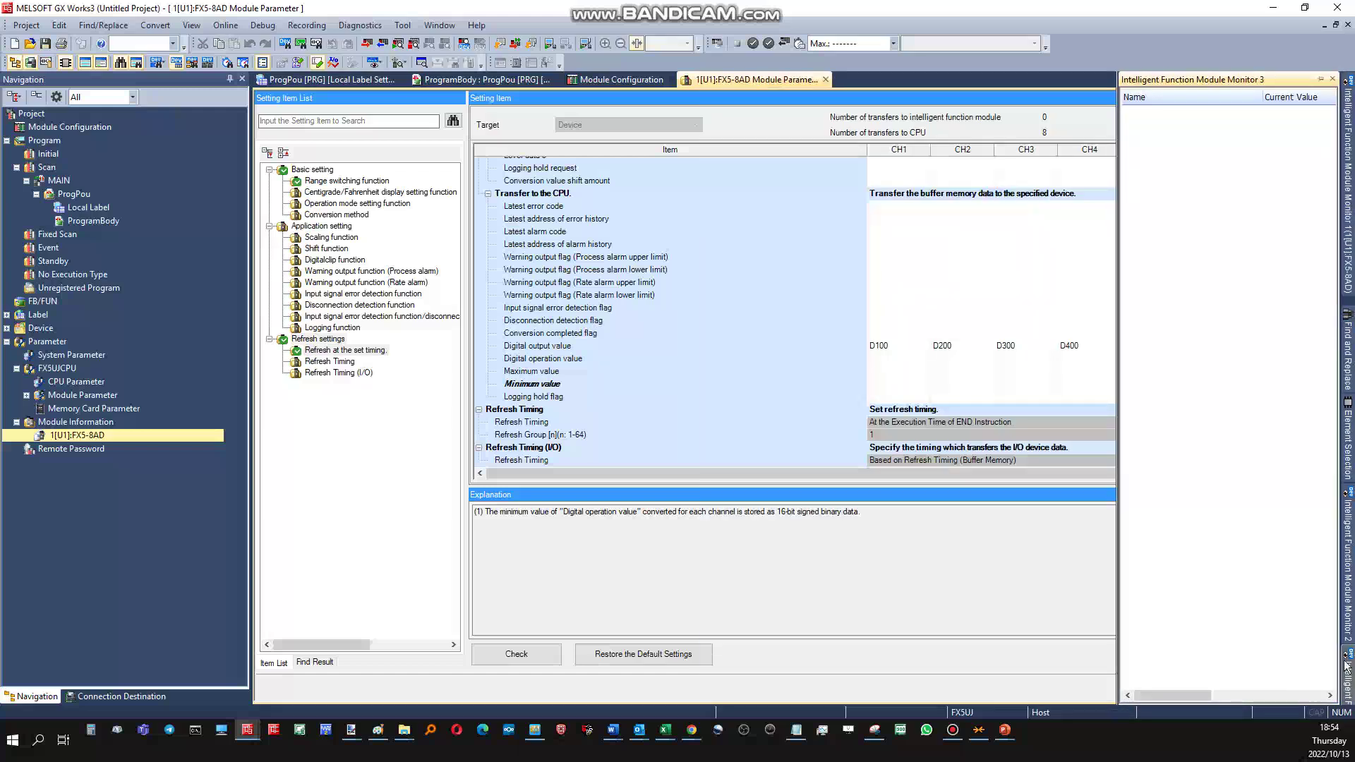
{"action": "left_click", "coordinate": [1347, 498]}
{"action": "left_click", "coordinate": [1348, 438]}
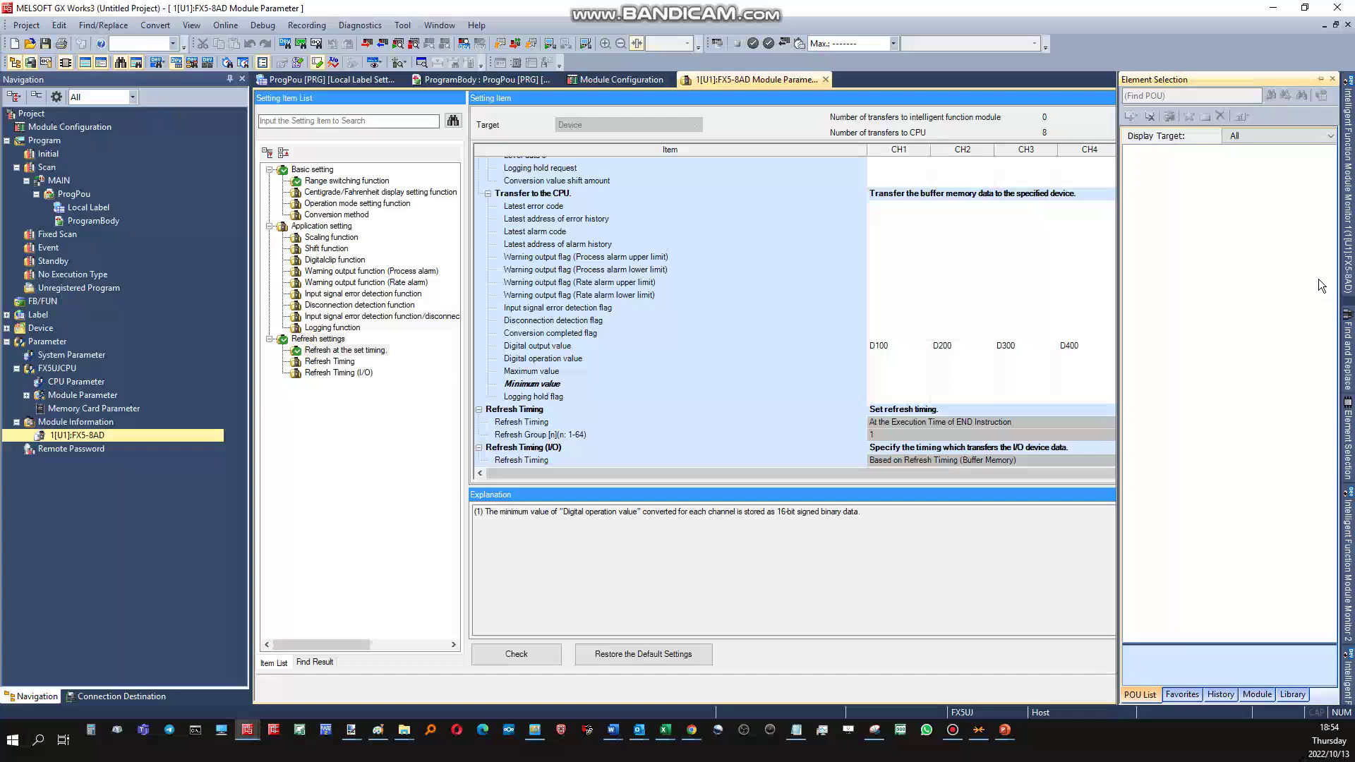
- View the FX5-8AD values in Intelligent Function Module Monitor 1, and close the Find and Replace window
{"action": "left_click", "coordinate": [1348, 279]}
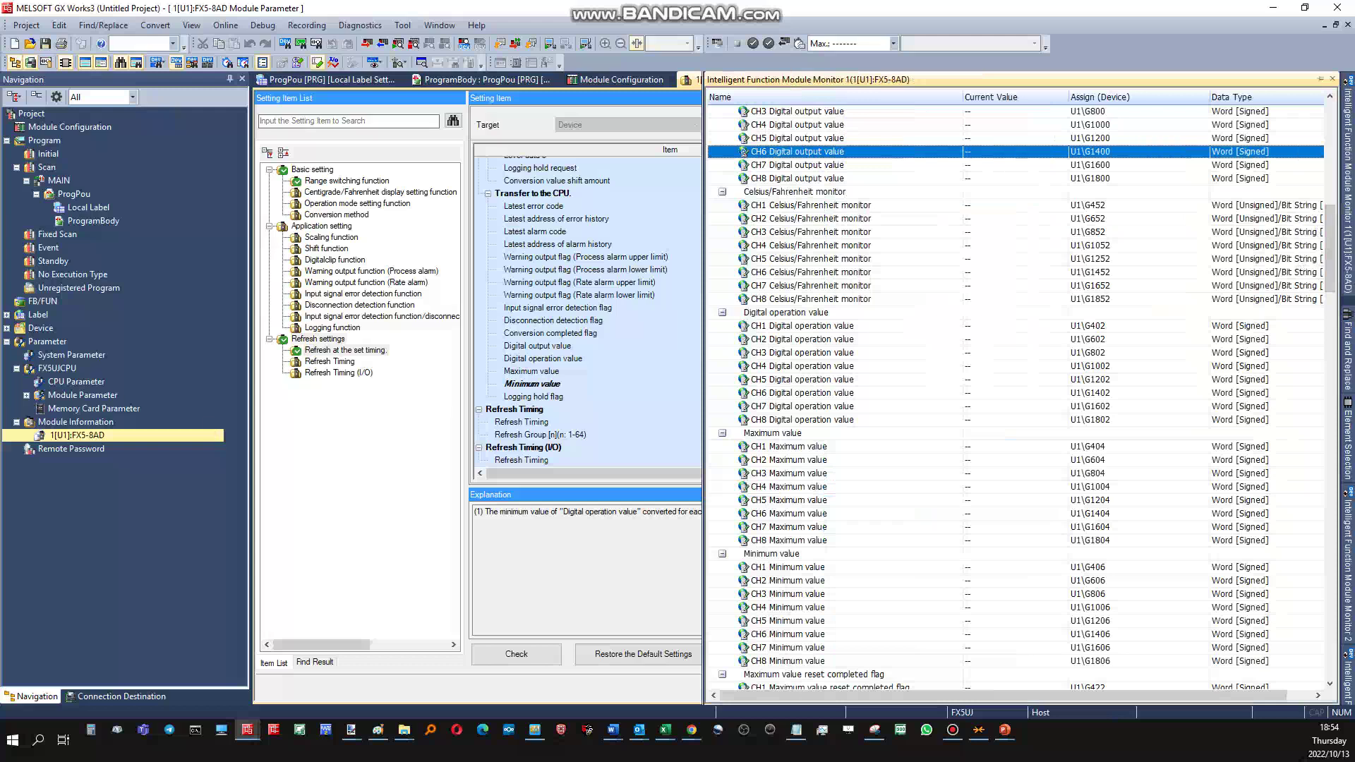
{"action": "left_click", "coordinate": [920, 270]}
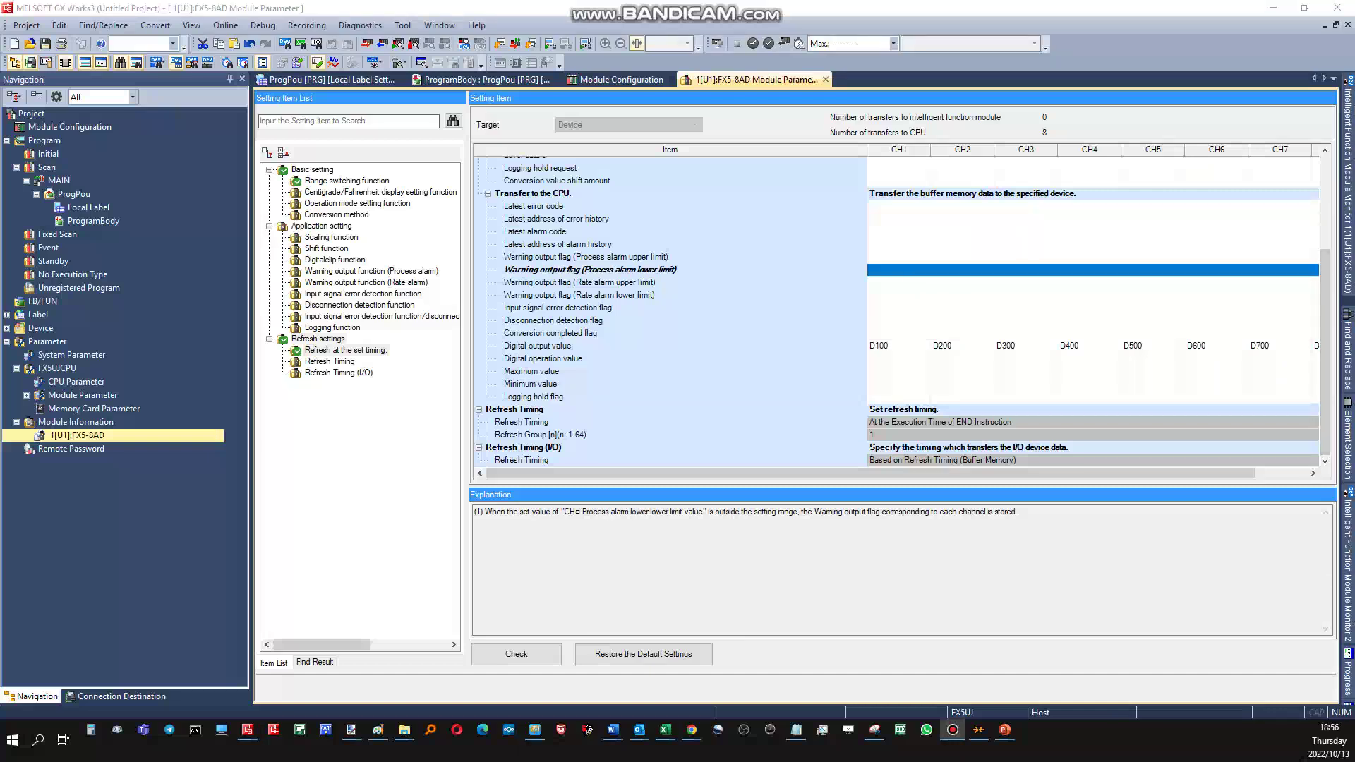
{"action": "left_click", "coordinate": [1347, 346]}
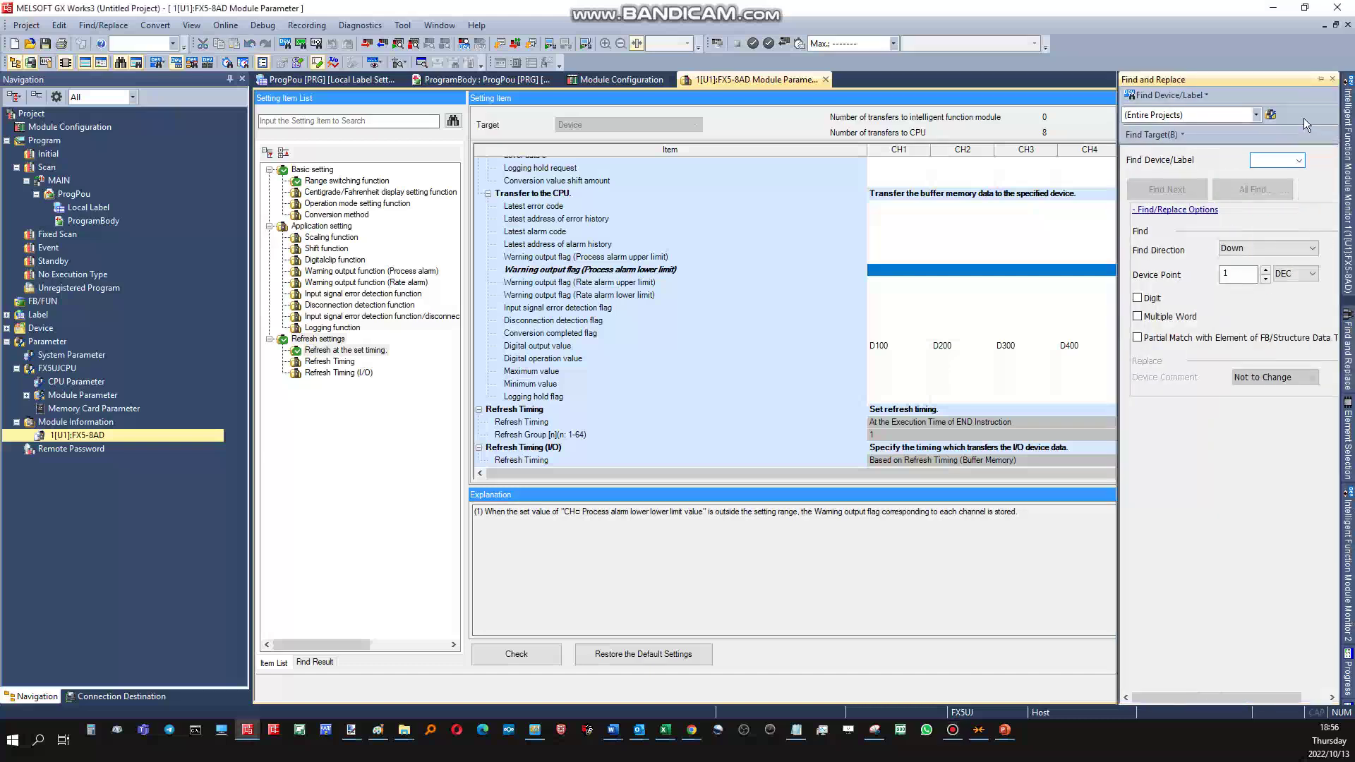
{"action": "left_click", "coordinate": [1331, 79]}
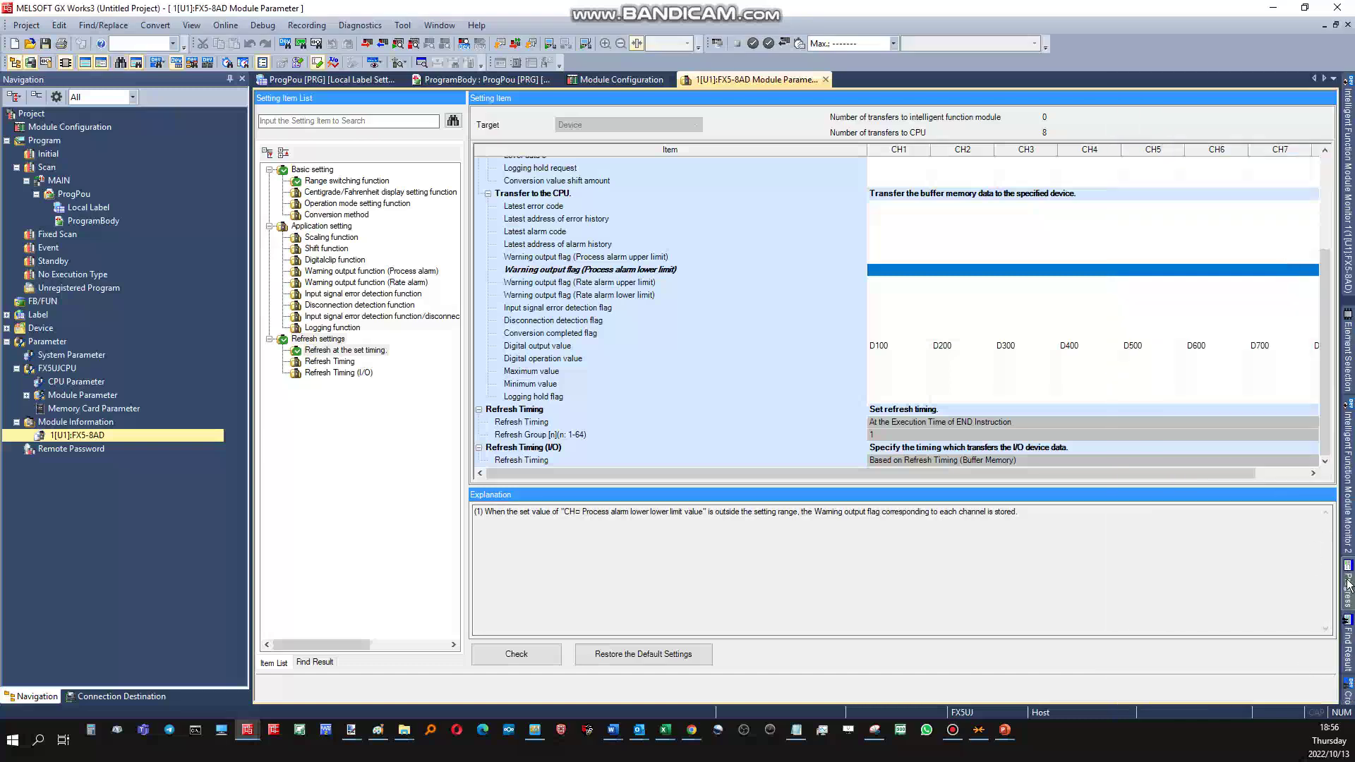
- Read the rebuild log in the Progress window, and close the Cross Reference 1 and Device List windows
{"action": "mouse_move", "coordinate": [1347, 585]}
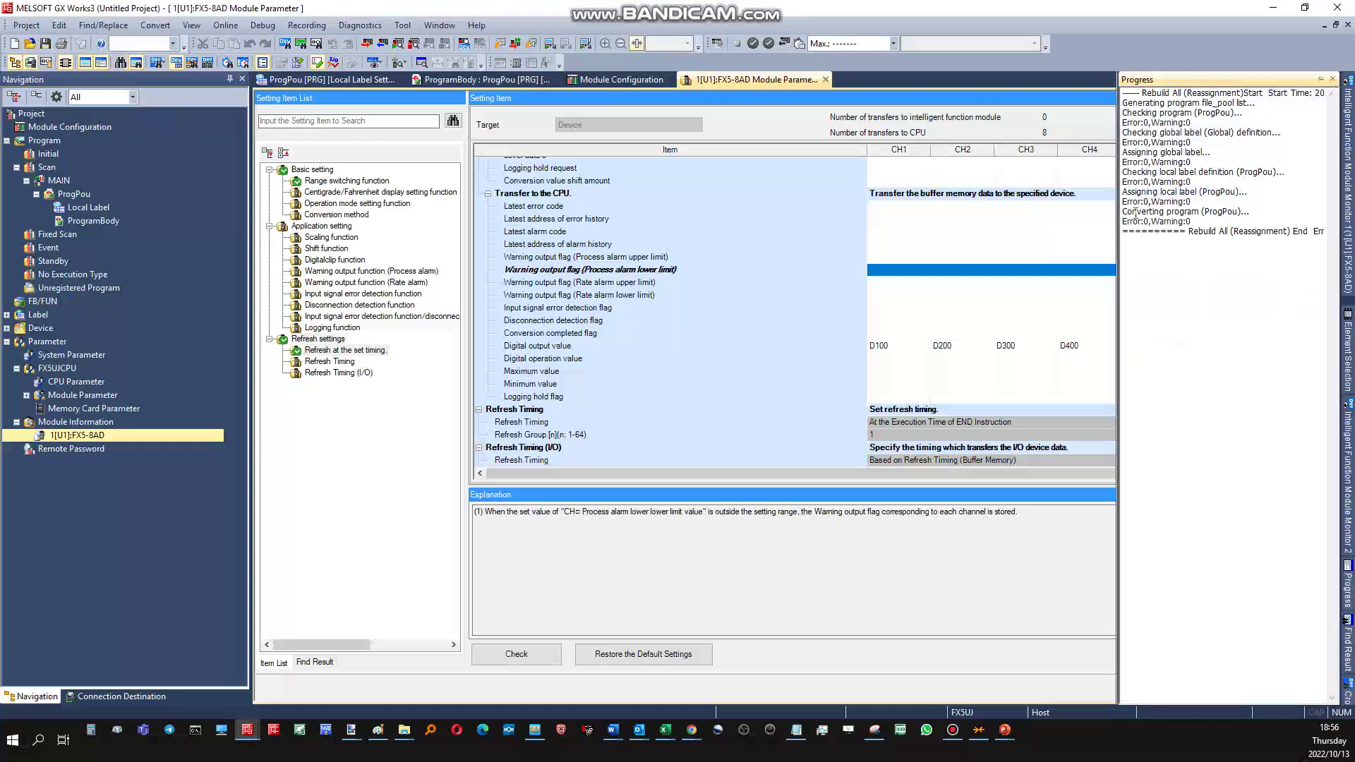
{"action": "left_click_drag", "start_coordinate": [1143, 211], "coordinate": [1172, 182]}
{"action": "left_click", "coordinate": [1349, 694]}
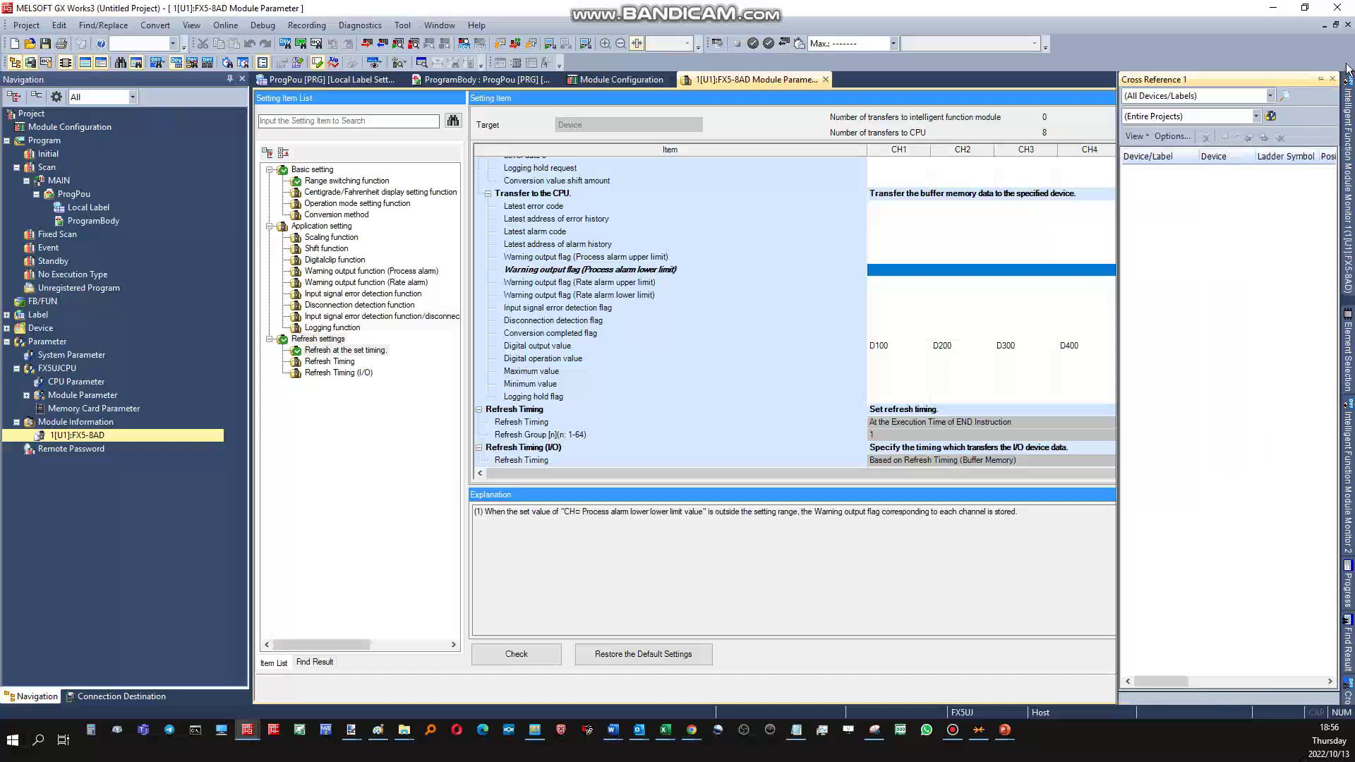
{"action": "left_click", "coordinate": [1332, 79]}
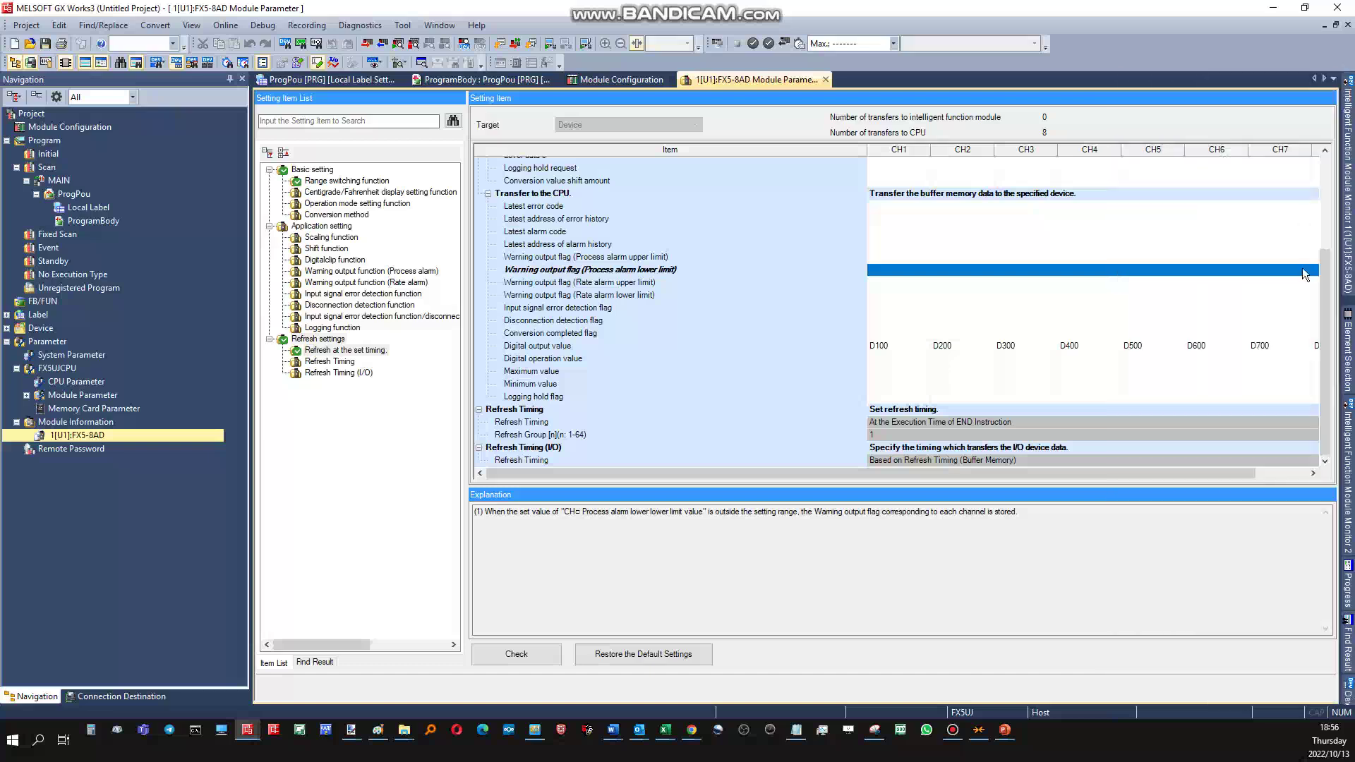
{"action": "left_click", "coordinate": [1348, 695]}
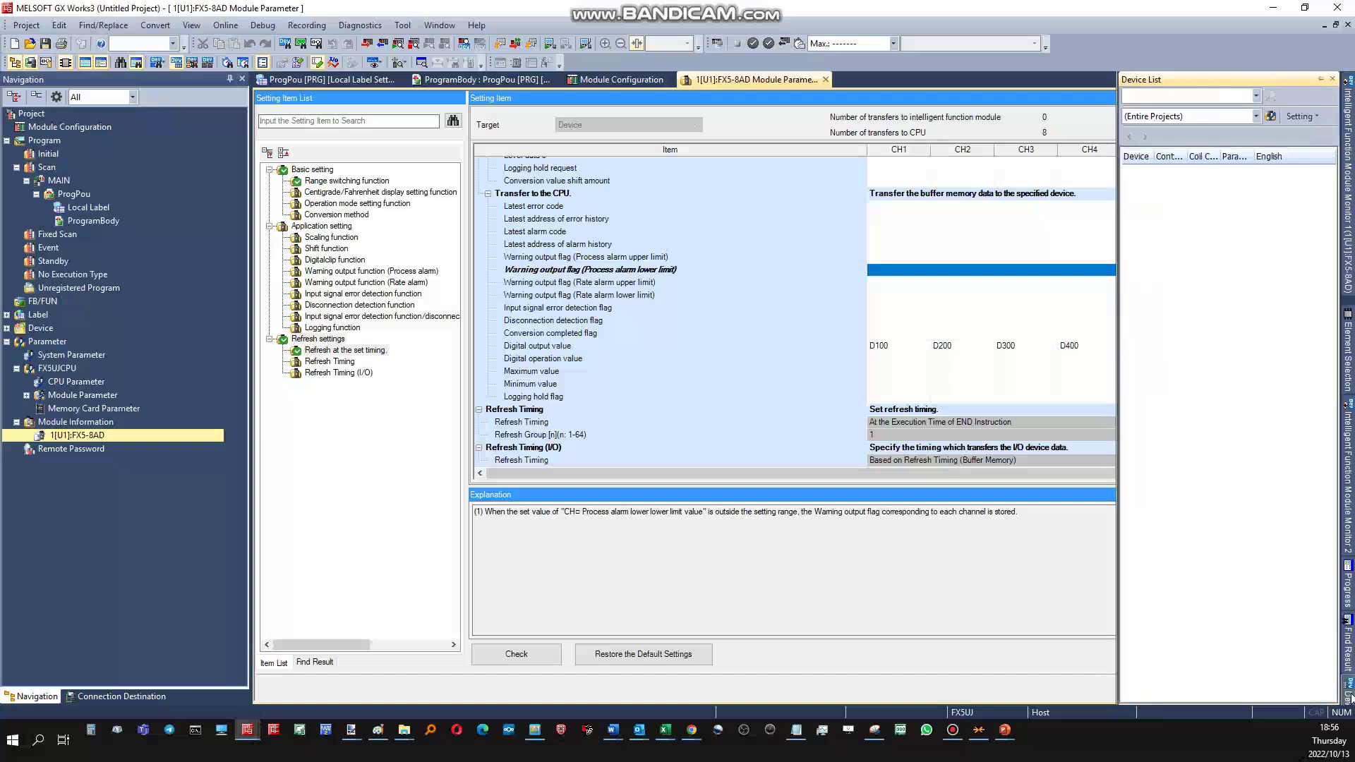
{"action": "left_click", "coordinate": [1332, 79]}
- View the Watch 1 window, and examine the error list in a widened Find Result window
{"action": "left_click", "coordinate": [1348, 695]}
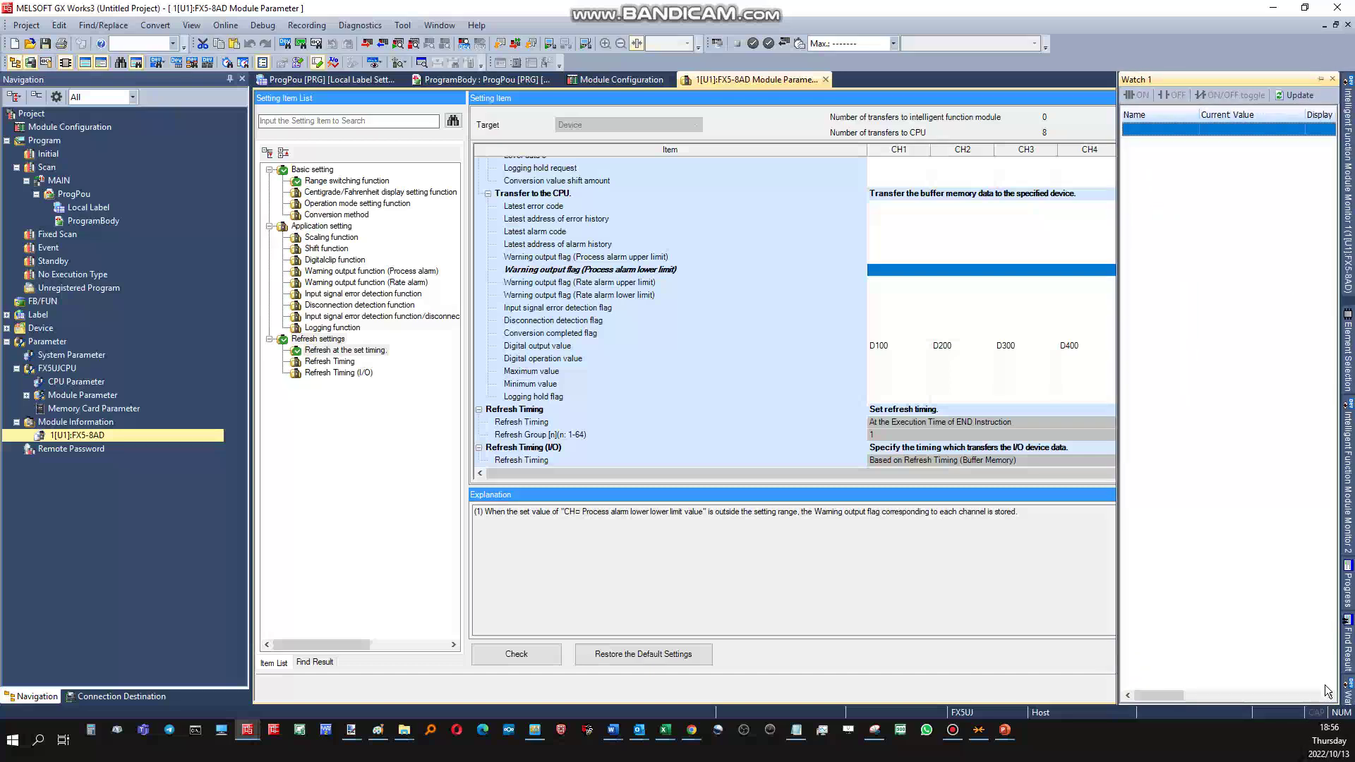
{"action": "left_click", "coordinate": [1348, 656]}
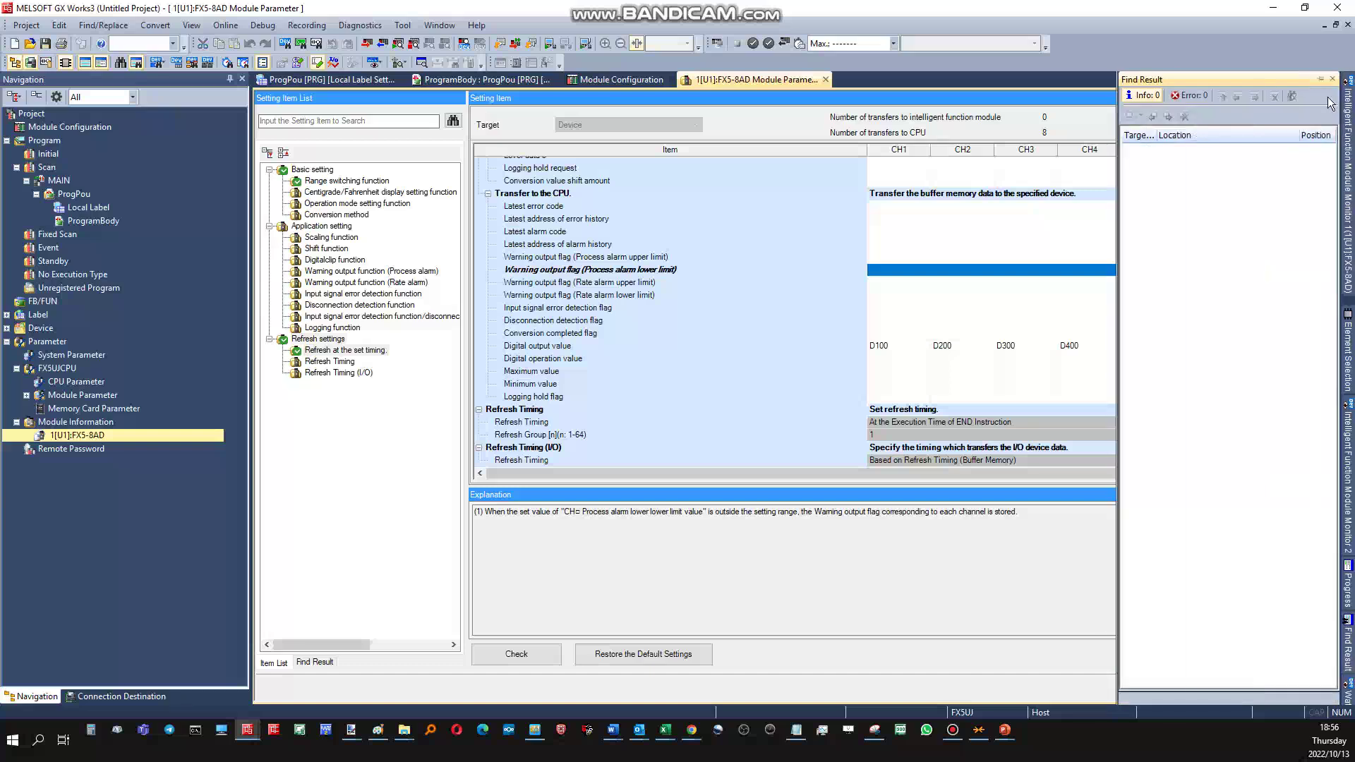
{"action": "left_click", "coordinate": [1184, 96]}
{"action": "left_click_drag", "start_coordinate": [1119, 217], "coordinate": [1018, 227]}
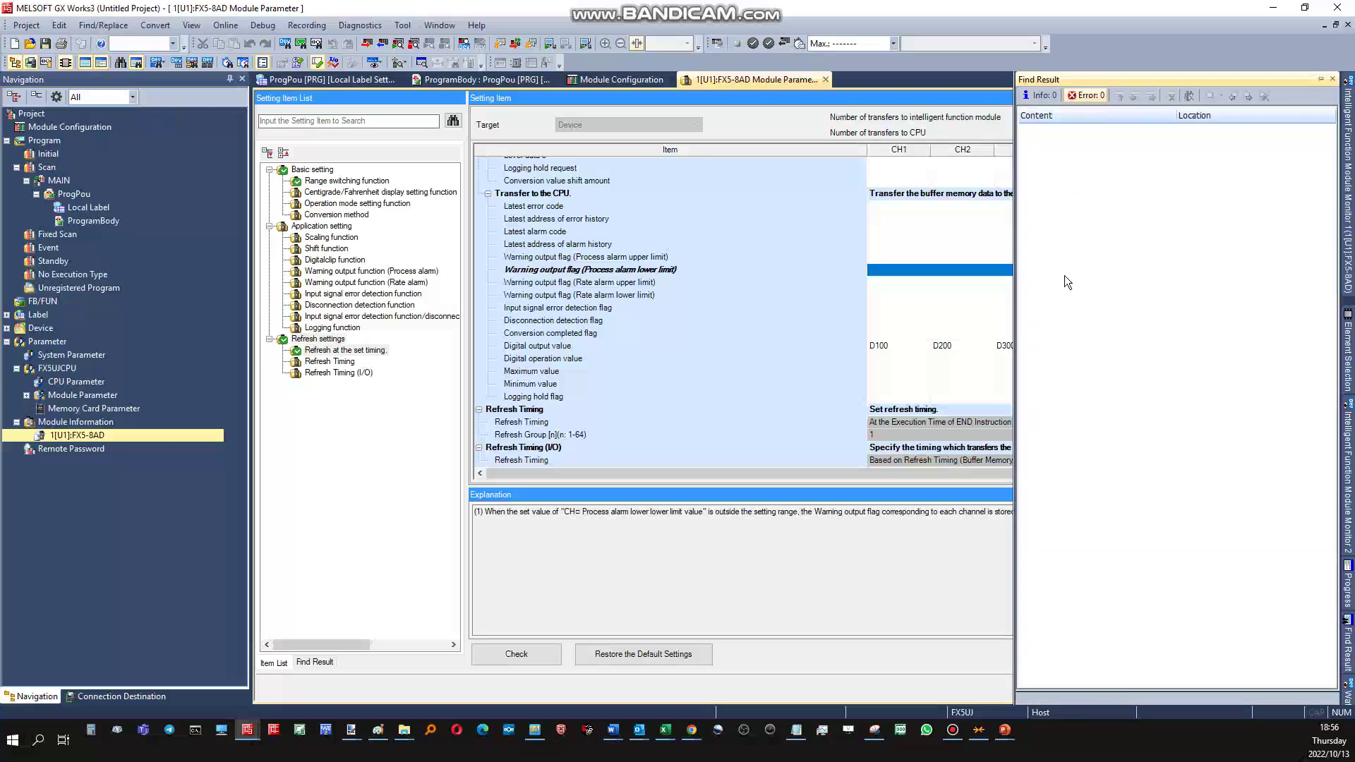
- Run Rebuild All on the project again and return to the module parameters
{"action": "left_click", "coordinate": [154, 26]}
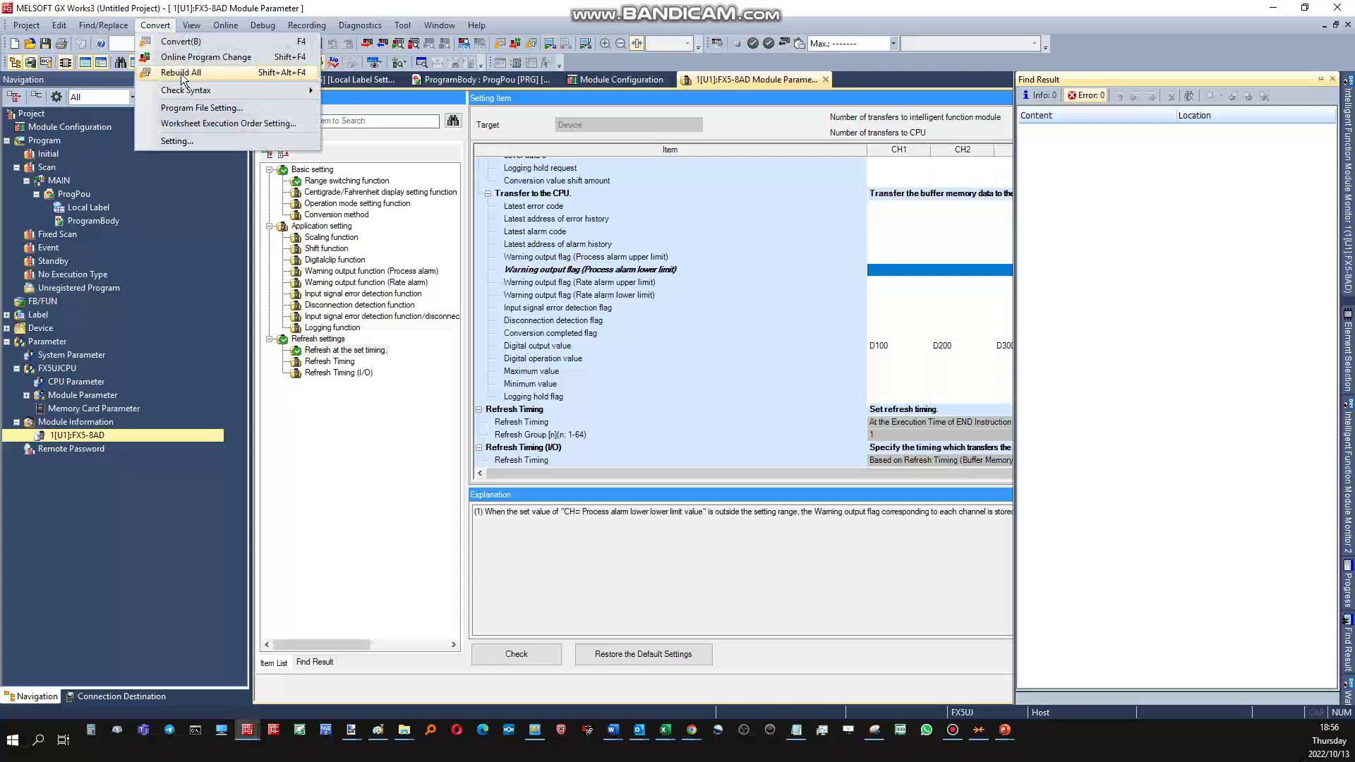
{"action": "left_click", "coordinate": [181, 73]}
{"action": "left_click", "coordinate": [761, 455]}
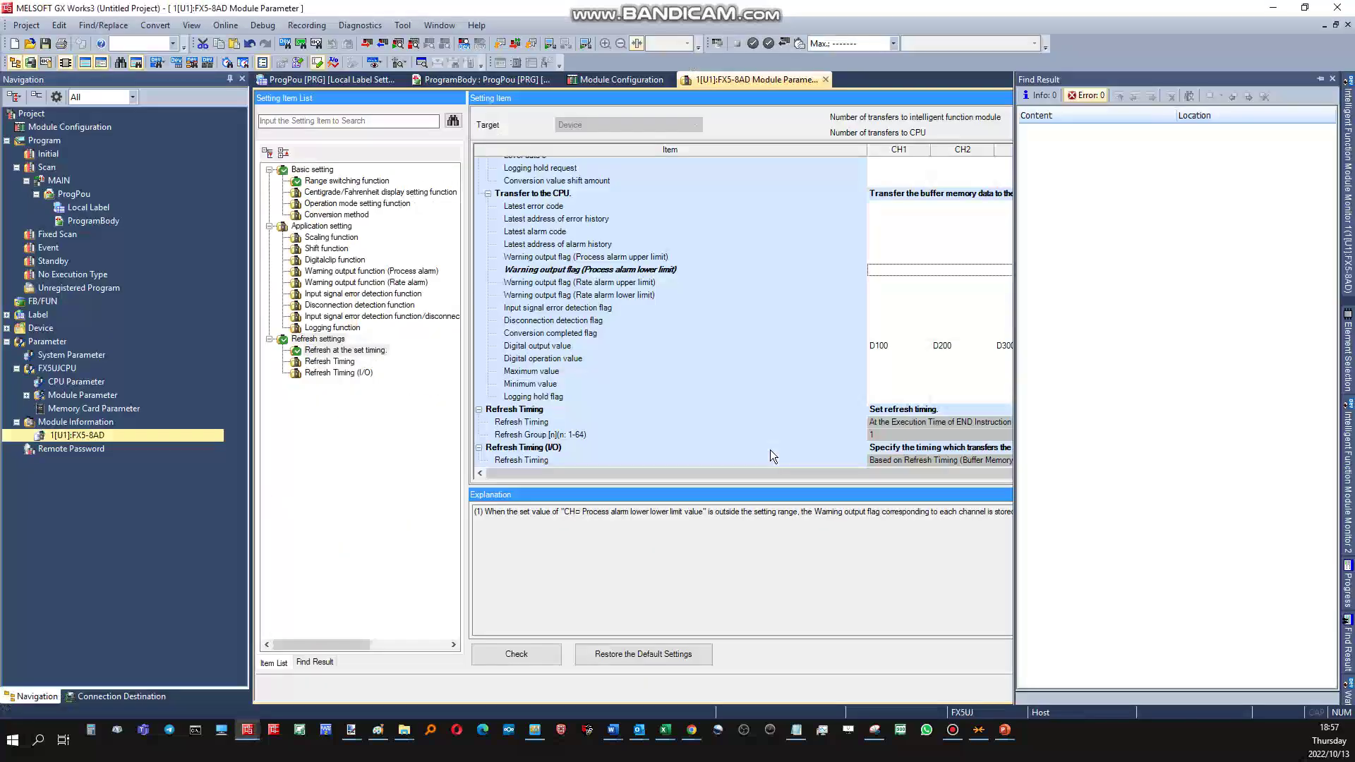
{"action": "left_click", "coordinate": [883, 230]}
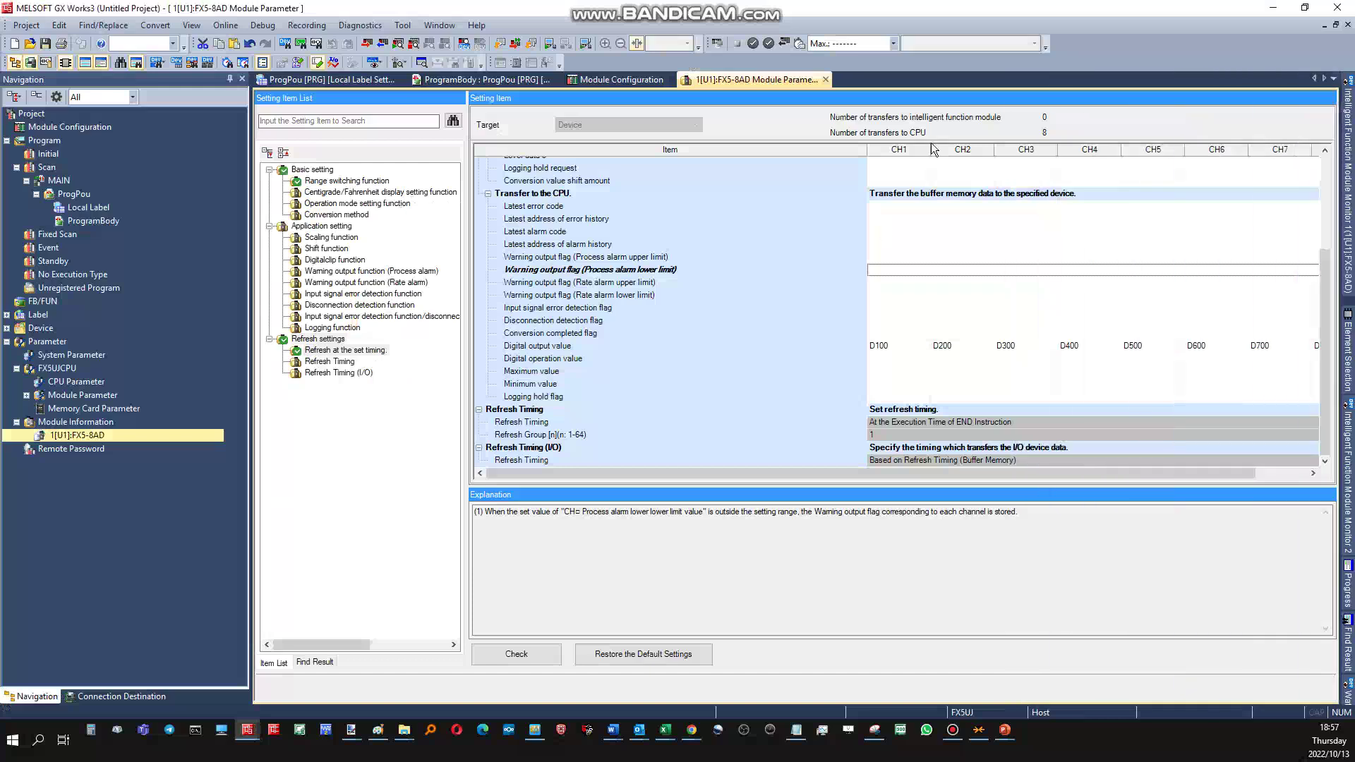
- Save the project as "FX5UJ-8AD - analog" in the FX5uJ folder
{"action": "left_click", "coordinate": [26, 25]}
{"action": "left_click", "coordinate": [134, 104]}
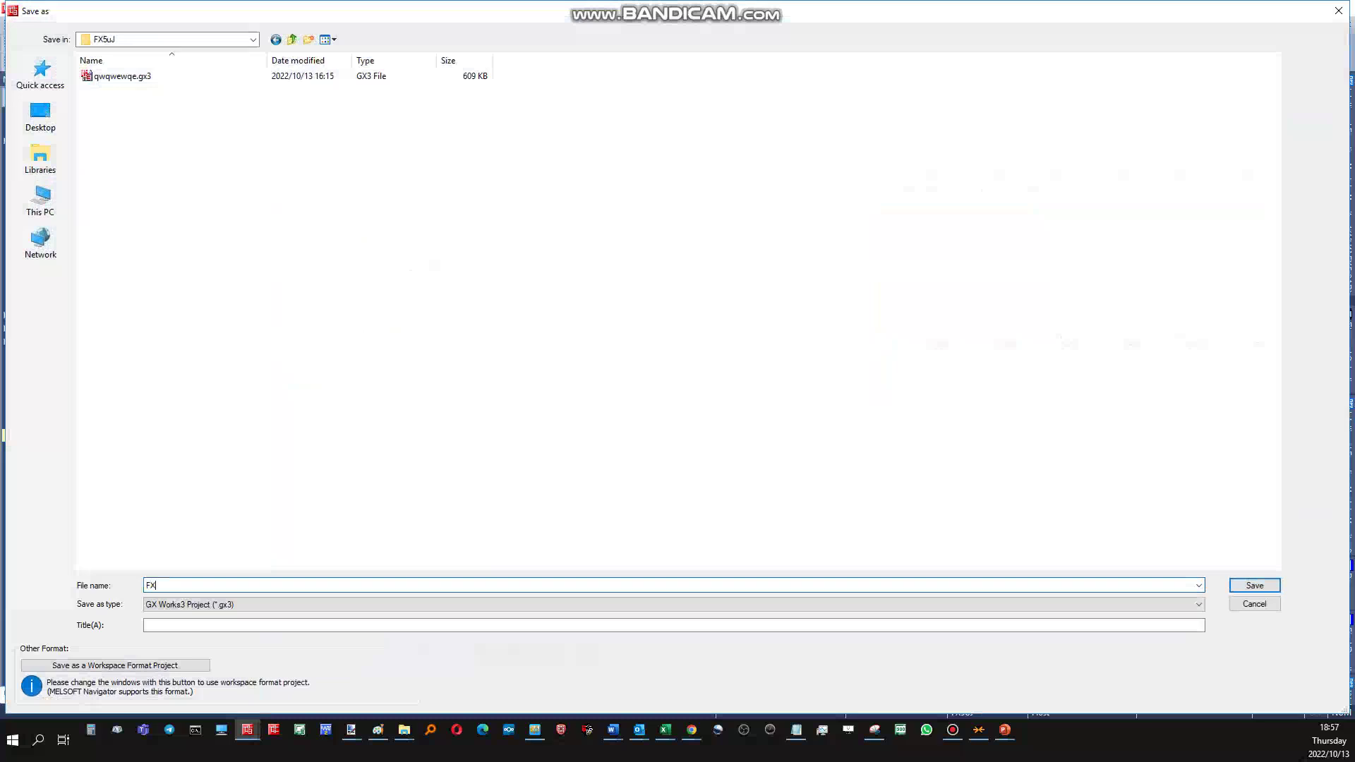
{"action": "type", "text": "A"}
{"action": "key", "text": "BackSpace"}
{"action": "type", "text": "8AD - analog"}
{"action": "left_click", "coordinate": [1229, 590]}
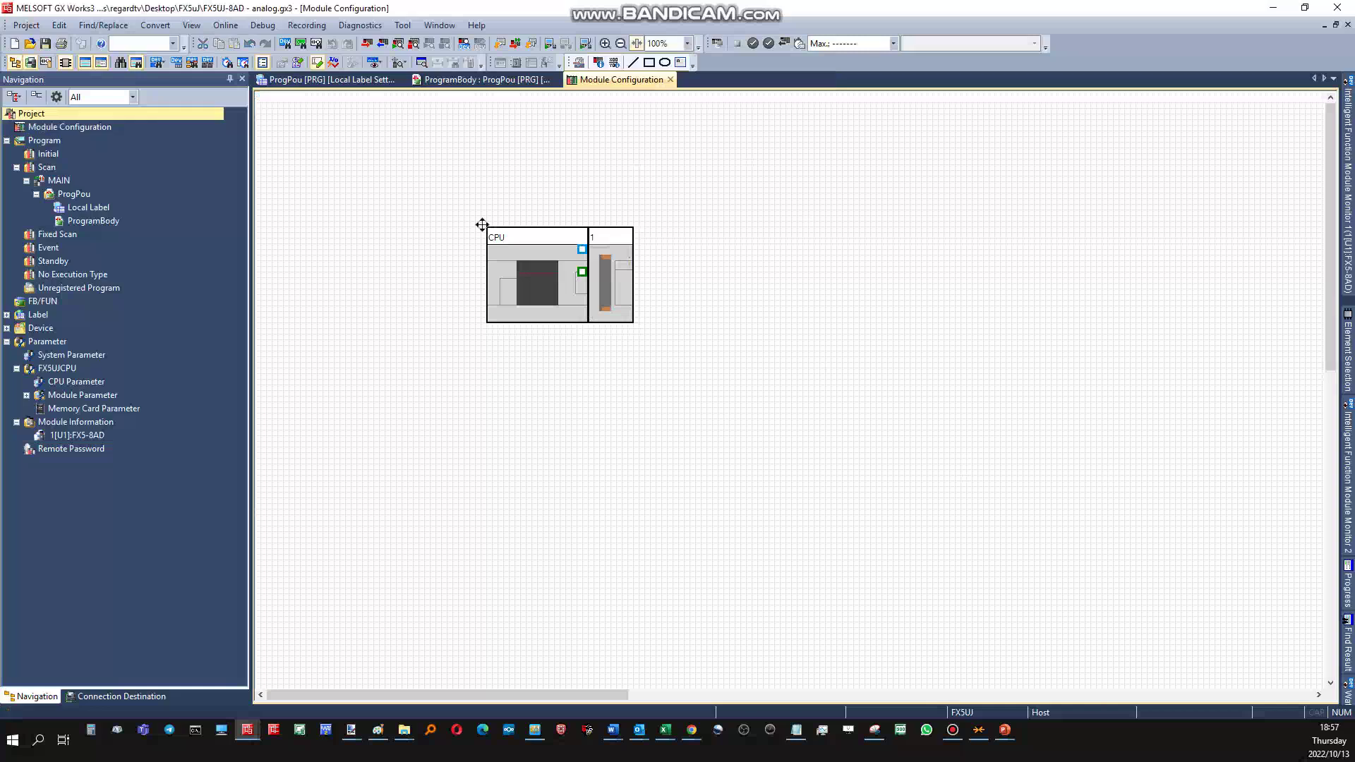
- Prepare a Write to PLC with the Parameter + Program selection and review the data included
{"action": "left_click", "coordinate": [223, 25]}
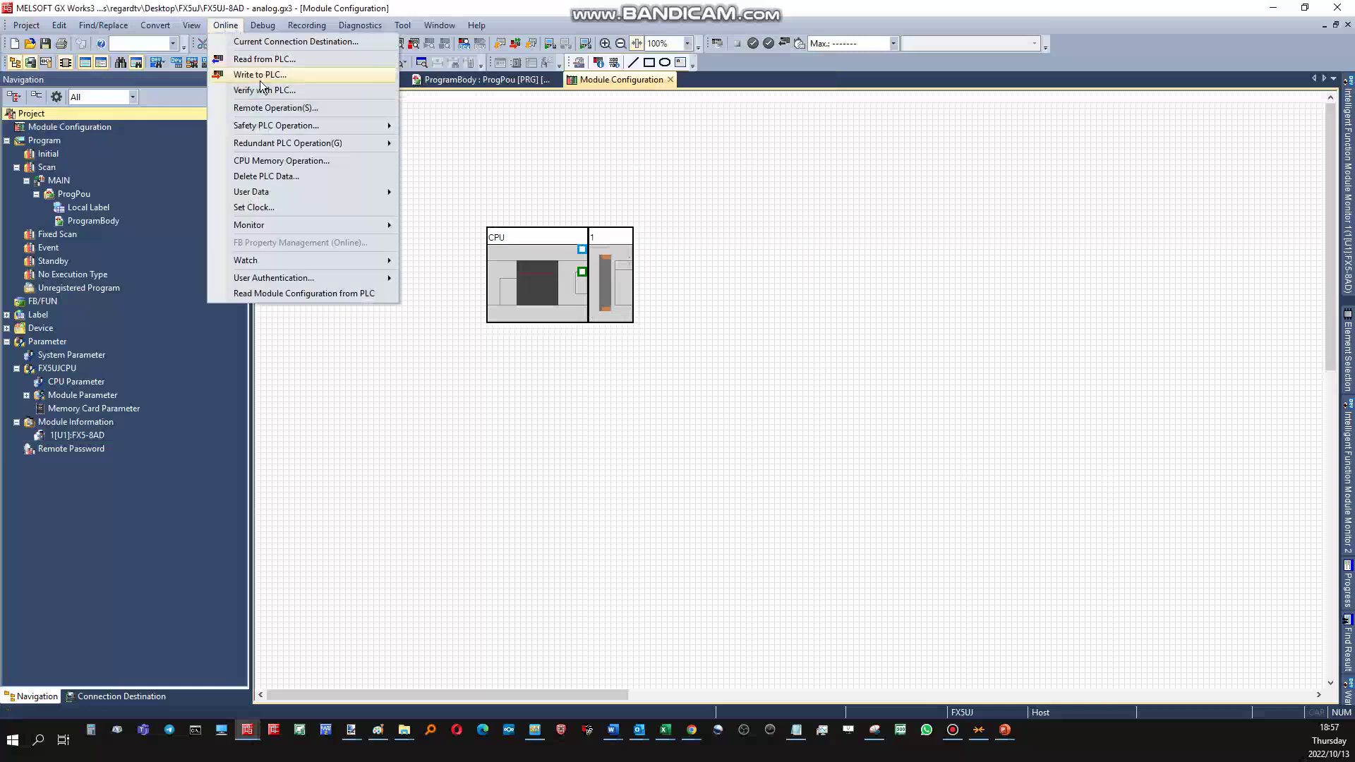
{"action": "left_click", "coordinate": [261, 59]}
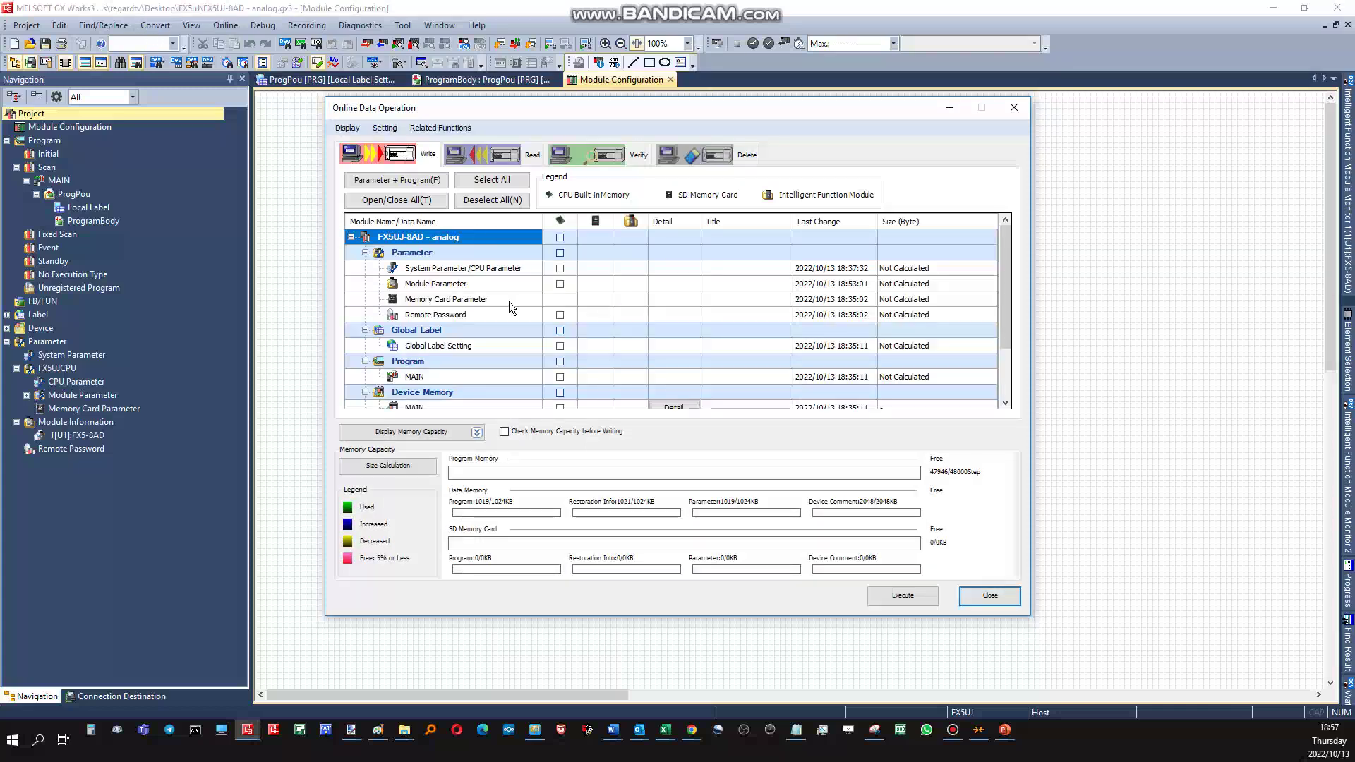
{"action": "left_click", "coordinate": [396, 180]}
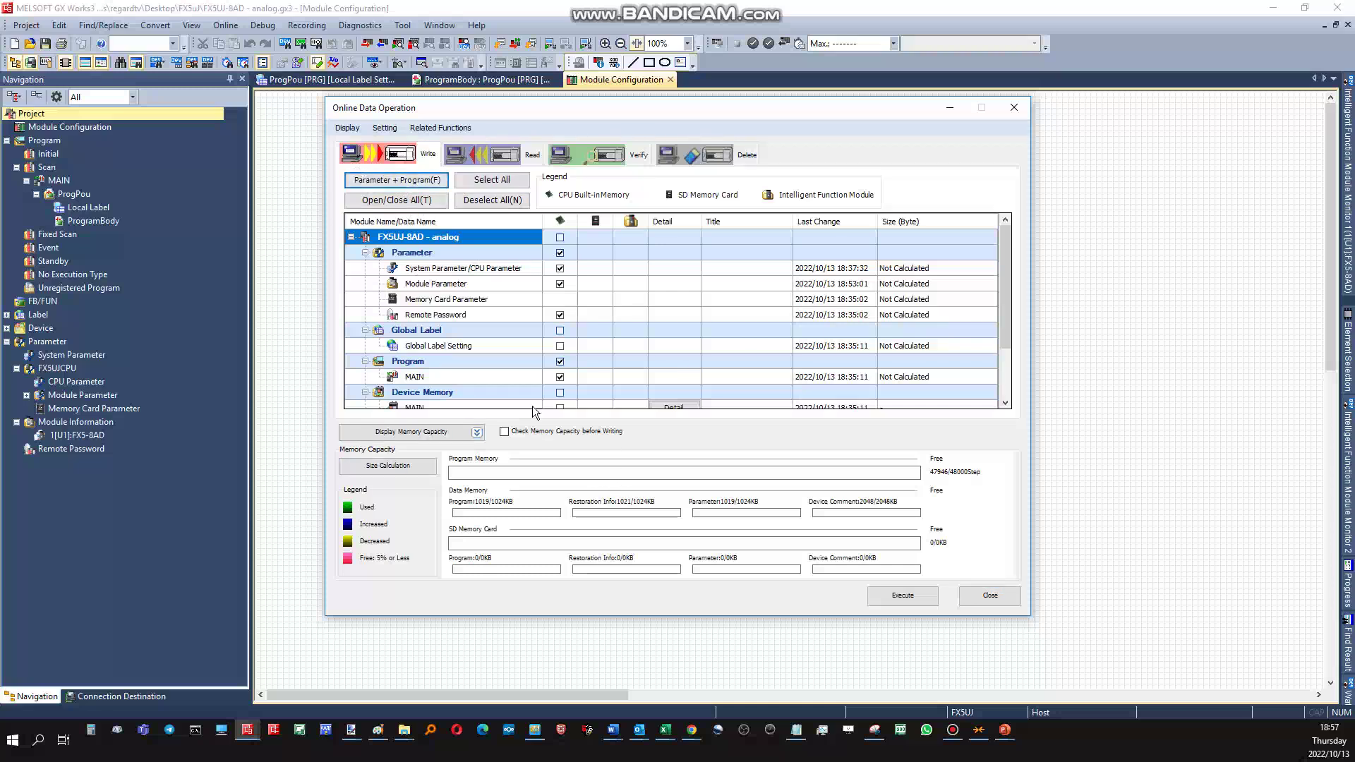
{"action": "scroll", "coordinate": [564, 328], "scroll_direction": "down", "scroll_amount": 2}
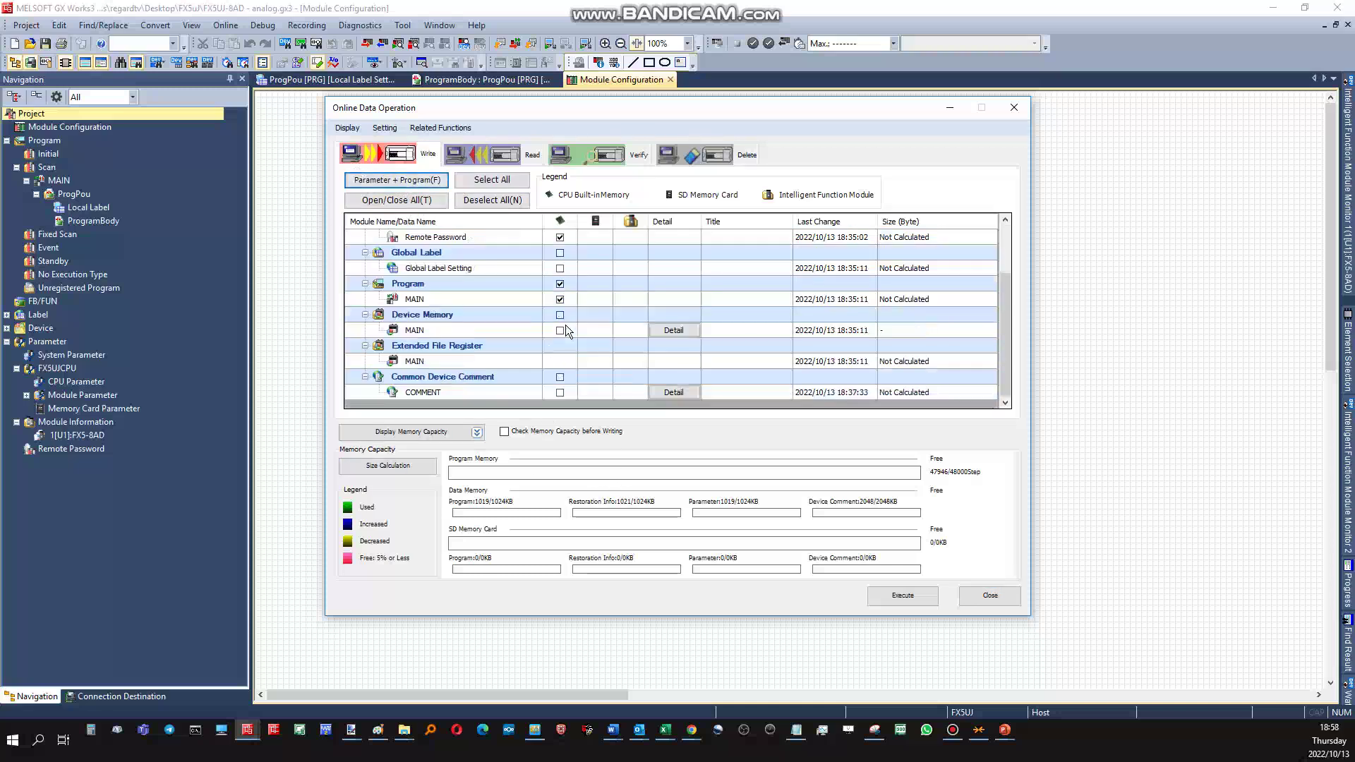
{"action": "scroll", "coordinate": [565, 331], "scroll_direction": "up", "scroll_amount": 2}
{"action": "scroll", "coordinate": [568, 331], "scroll_direction": "down", "scroll_amount": 2}
{"action": "scroll", "coordinate": [564, 325], "scroll_direction": "up", "scroll_amount": 2}
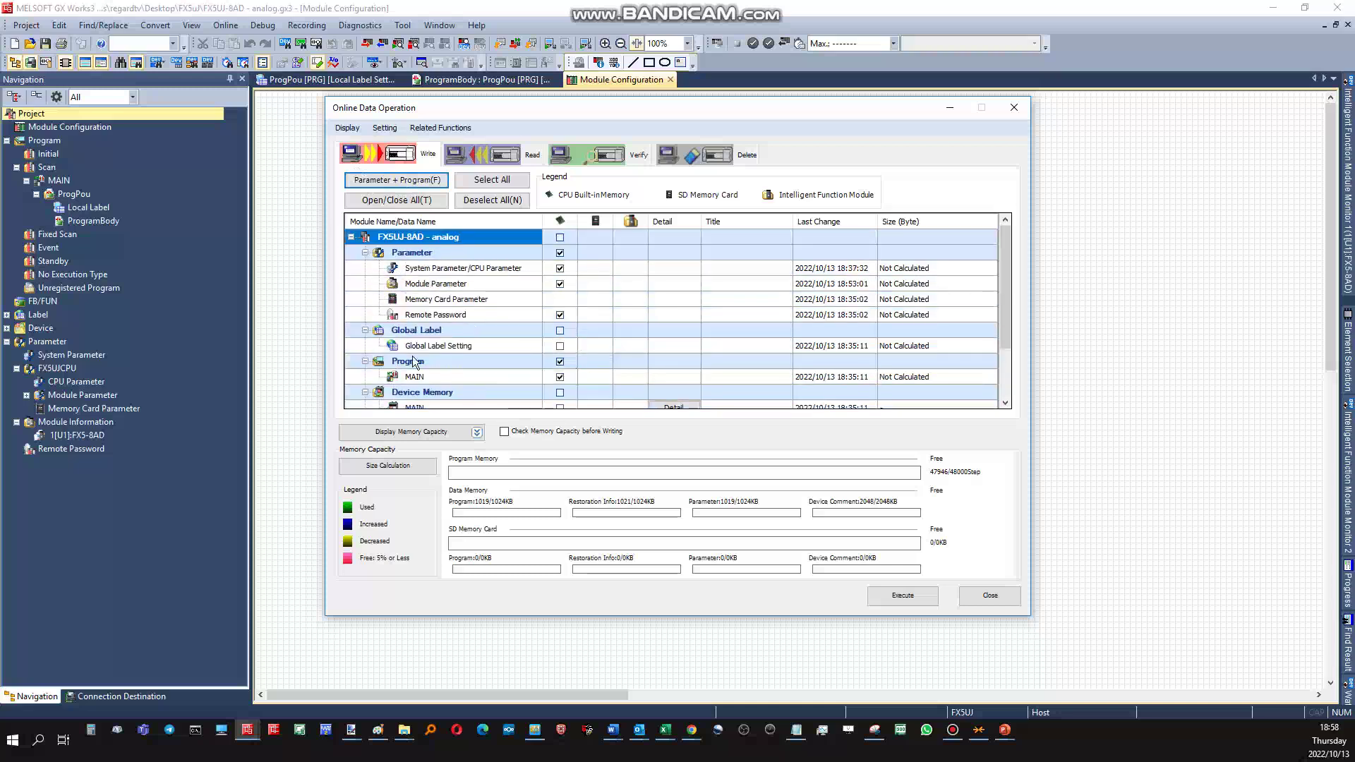
{"action": "scroll", "coordinate": [561, 398], "scroll_direction": "down", "scroll_amount": 2}
{"action": "scroll", "coordinate": [494, 318], "scroll_direction": "up", "scroll_amount": 2}
- Execute the write to the PLC, overwriting all existing files, and close the Online Data Operation window
{"action": "left_click", "coordinate": [917, 599]}
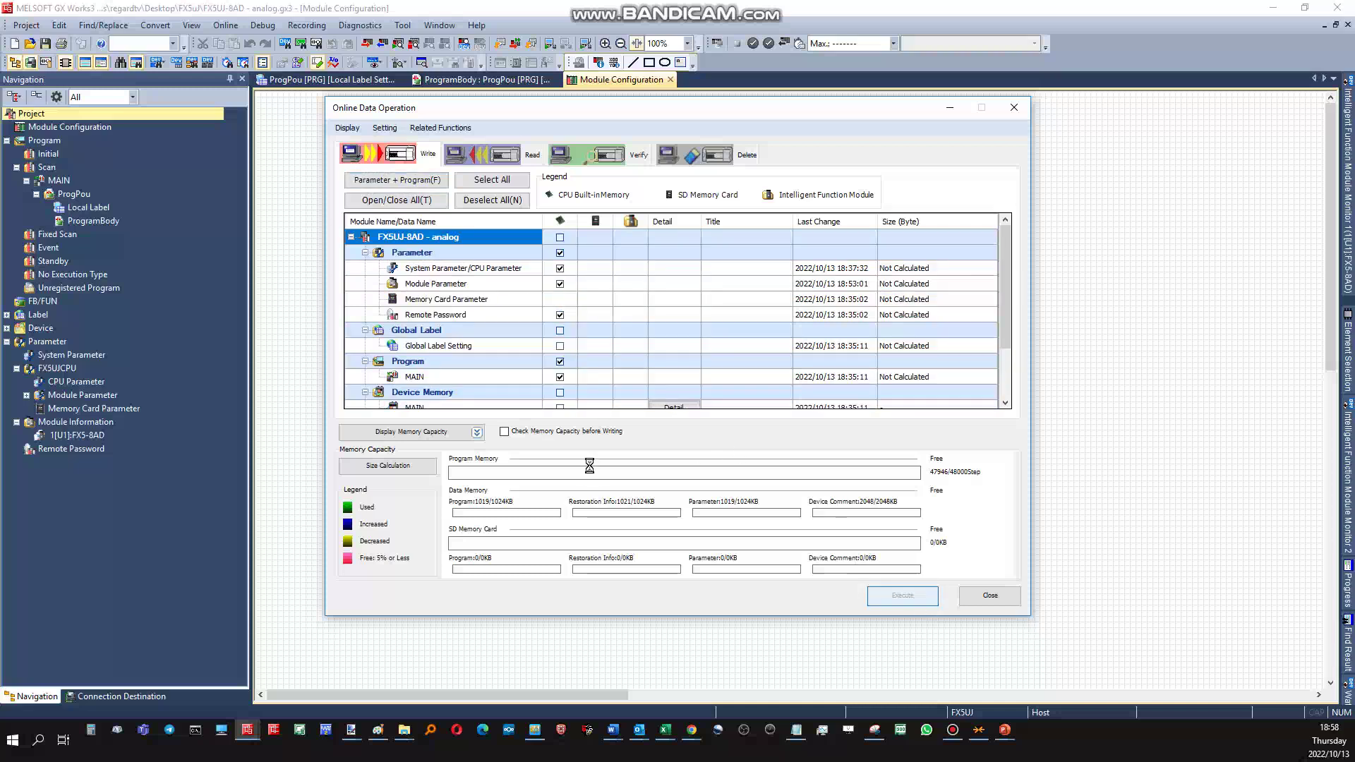
{"action": "left_click", "coordinate": [699, 415]}
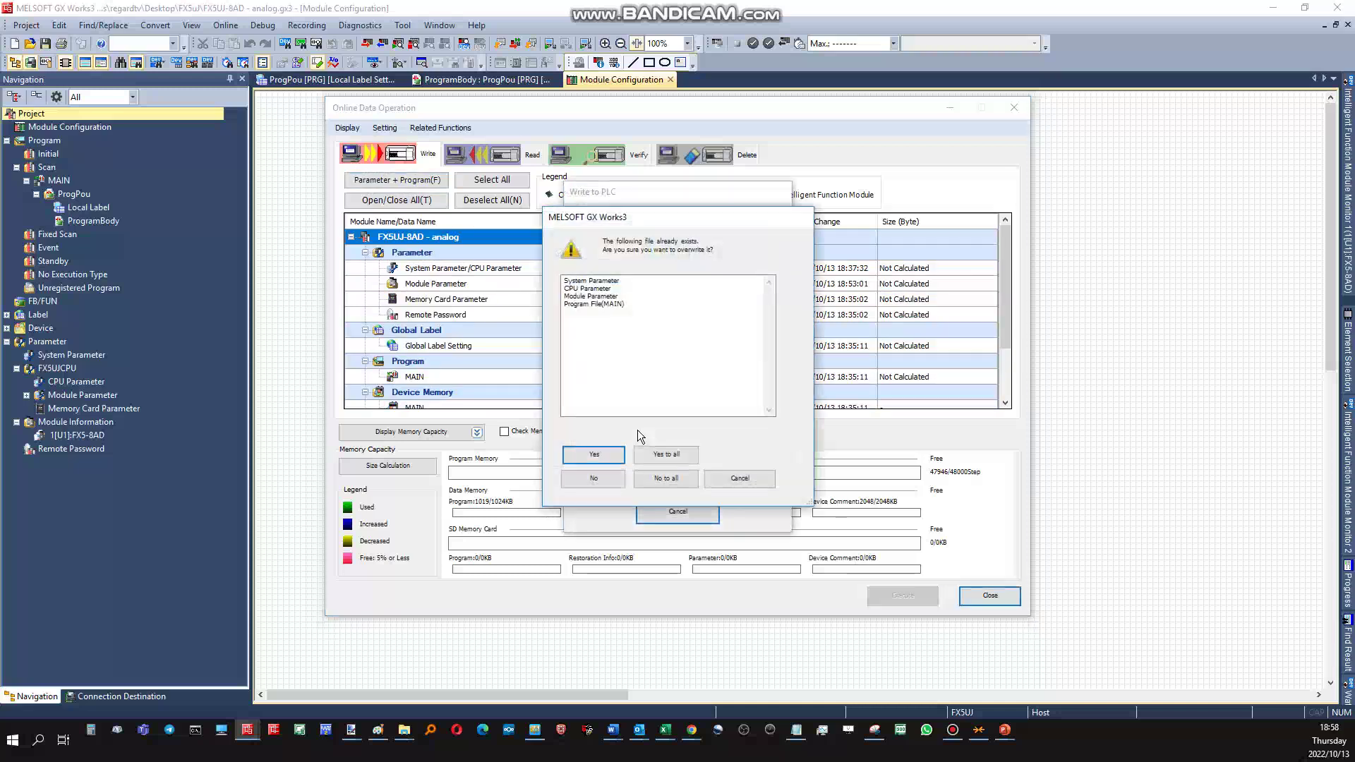
{"action": "left_click", "coordinate": [676, 452]}
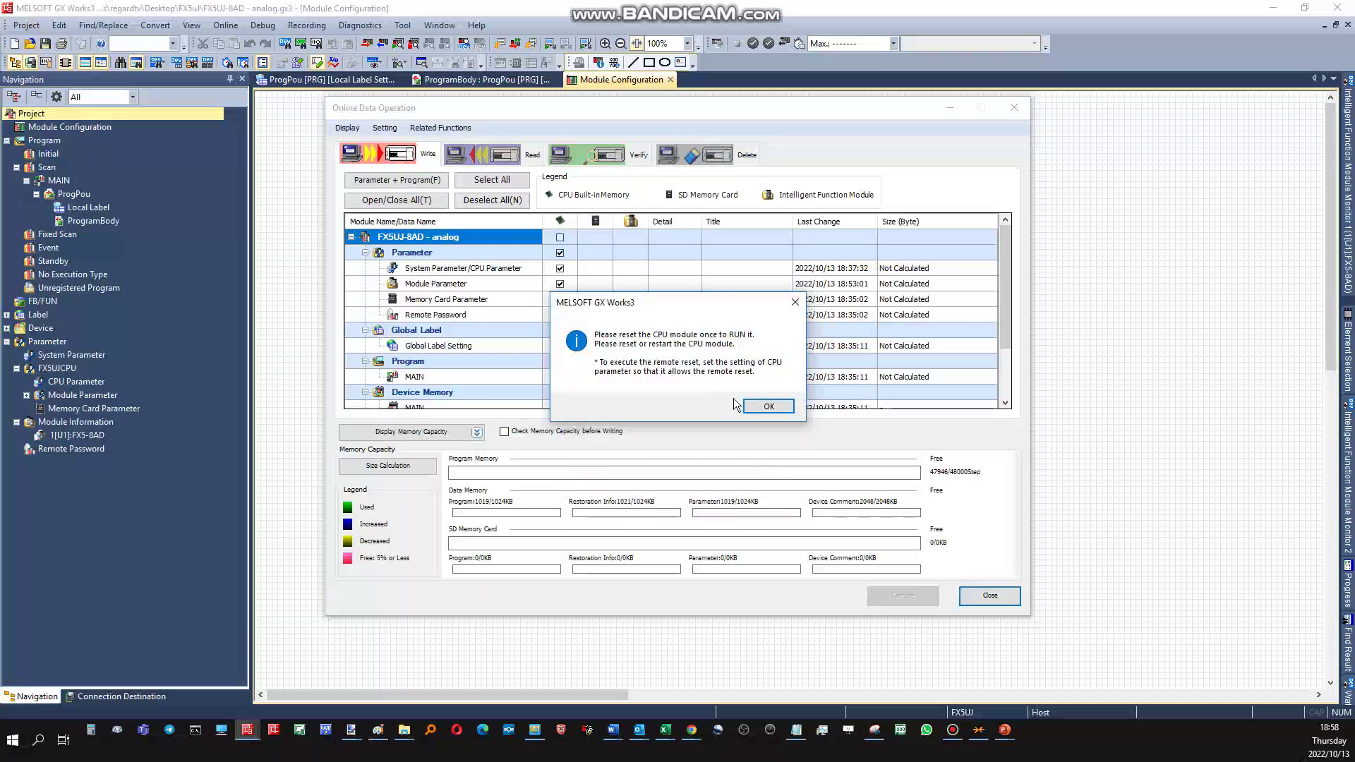
{"action": "left_click", "coordinate": [768, 406]}
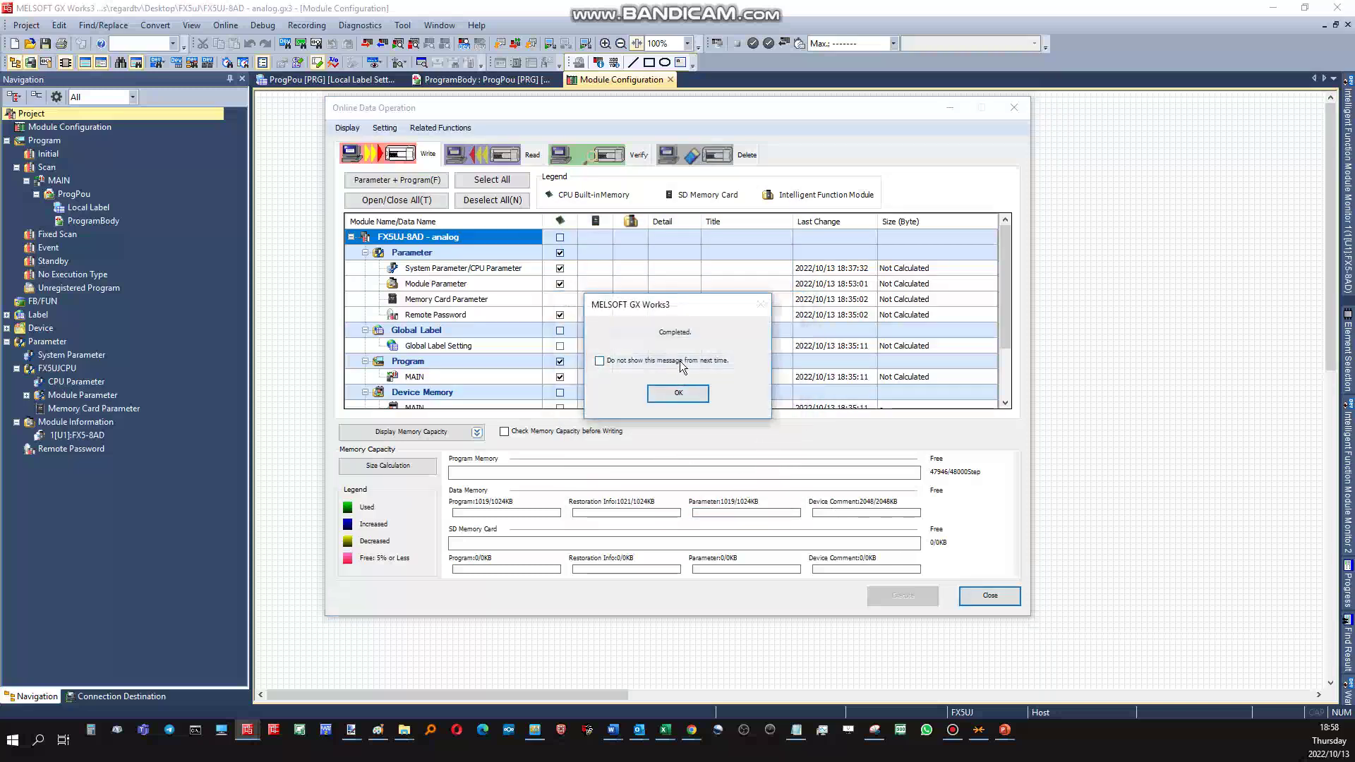
{"action": "left_click", "coordinate": [684, 395]}
{"action": "left_click", "coordinate": [990, 597]}
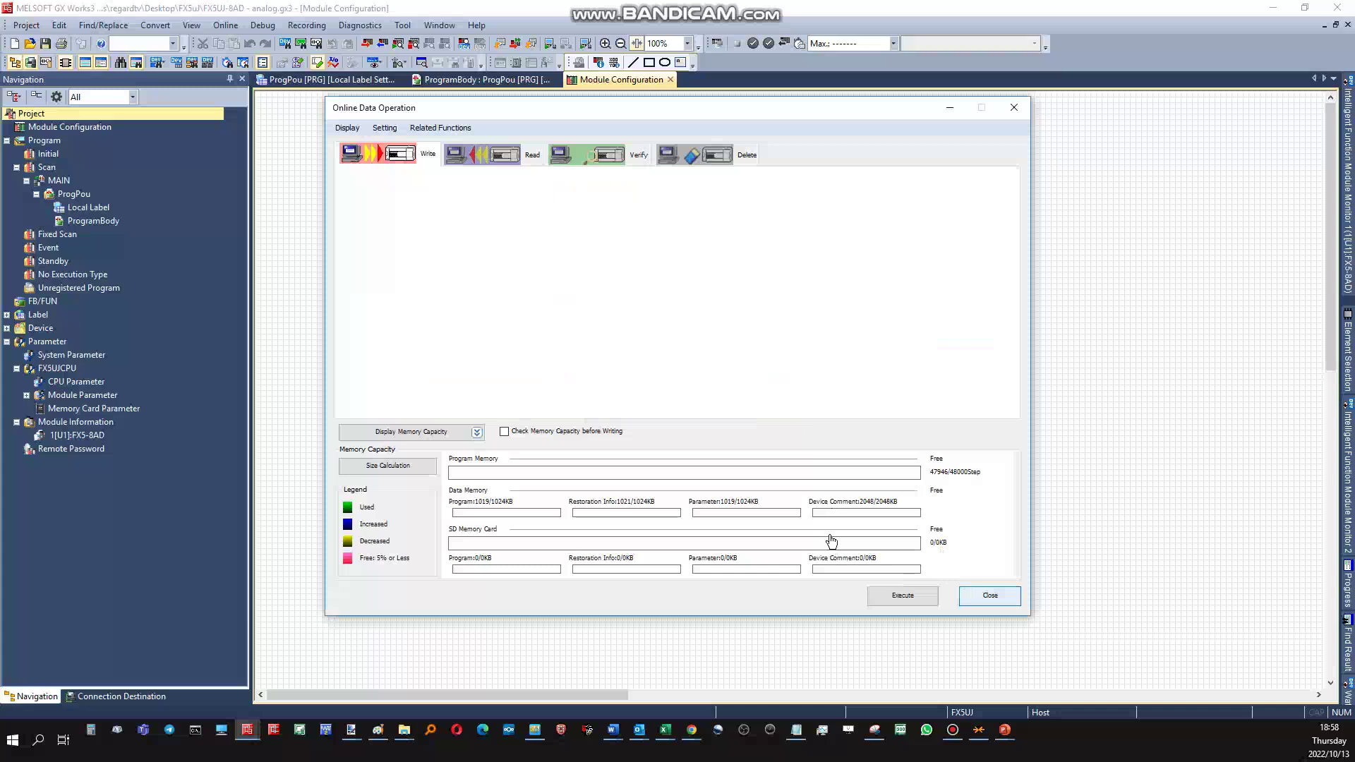